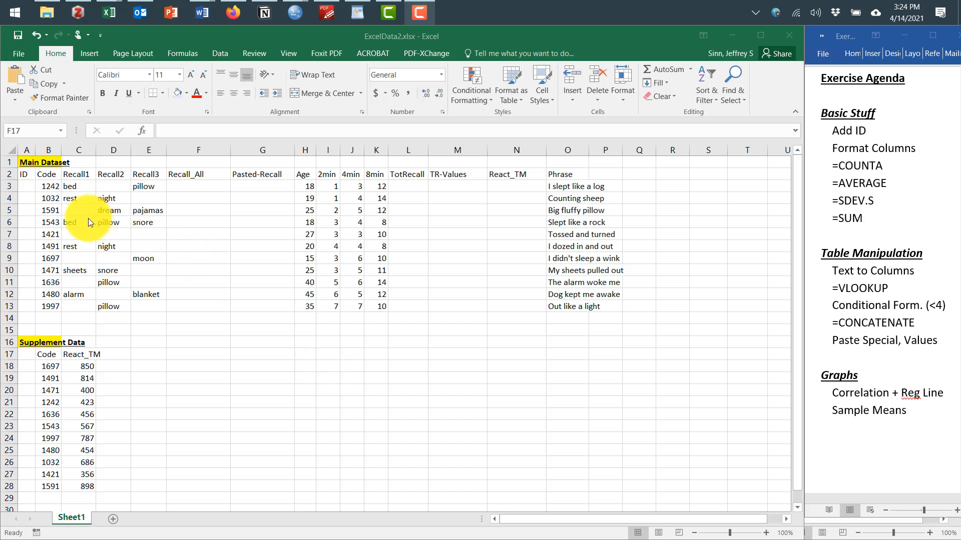
Number the ID column of the main dataset from 1 to 11 in A3:A13 as a filled series
{"action": "left_click", "coordinate": [29, 186]}
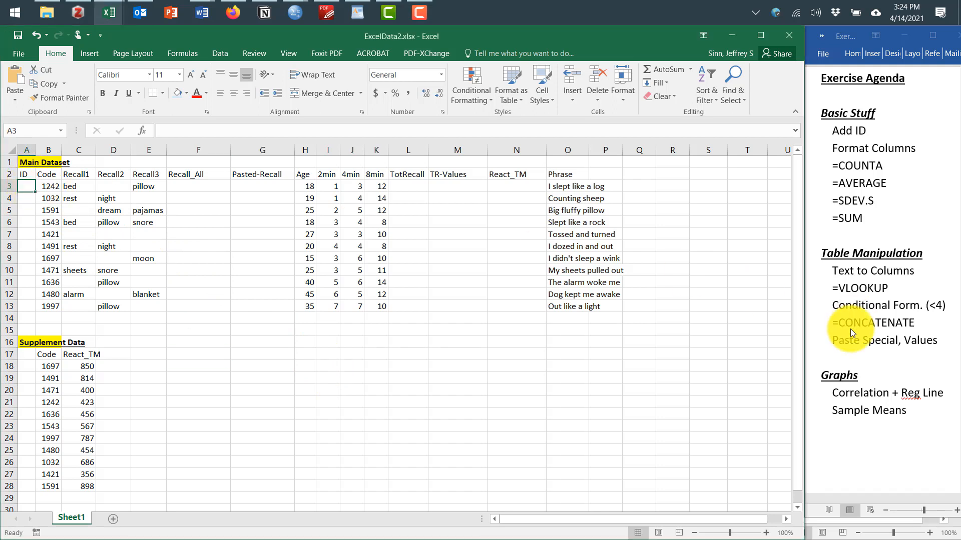
{"action": "type", "text": "1"}
{"action": "key", "text": "Return"}
{"action": "type", "text": "2"}
{"action": "key", "text": "Return"}
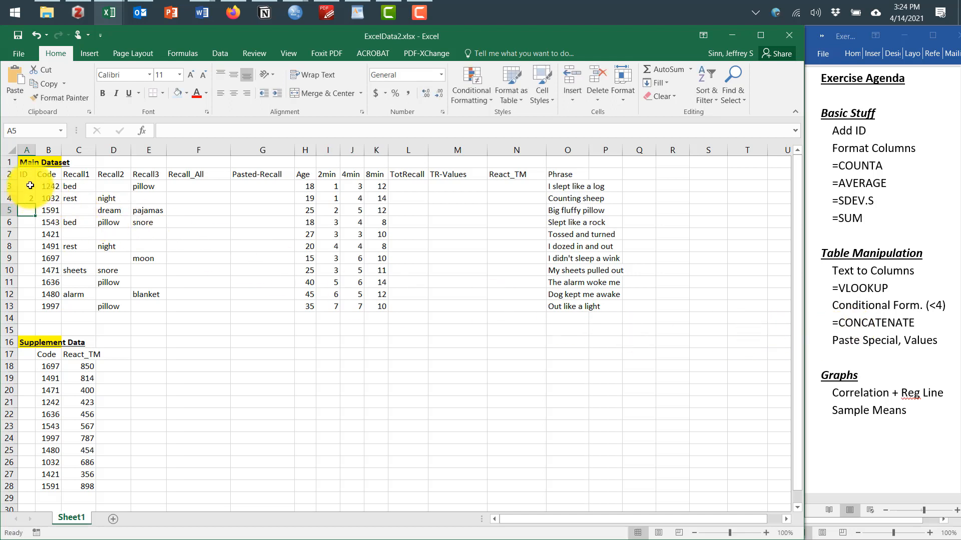
{"action": "left_click_drag", "start_coordinate": [28, 188], "coordinate": [30, 195]}
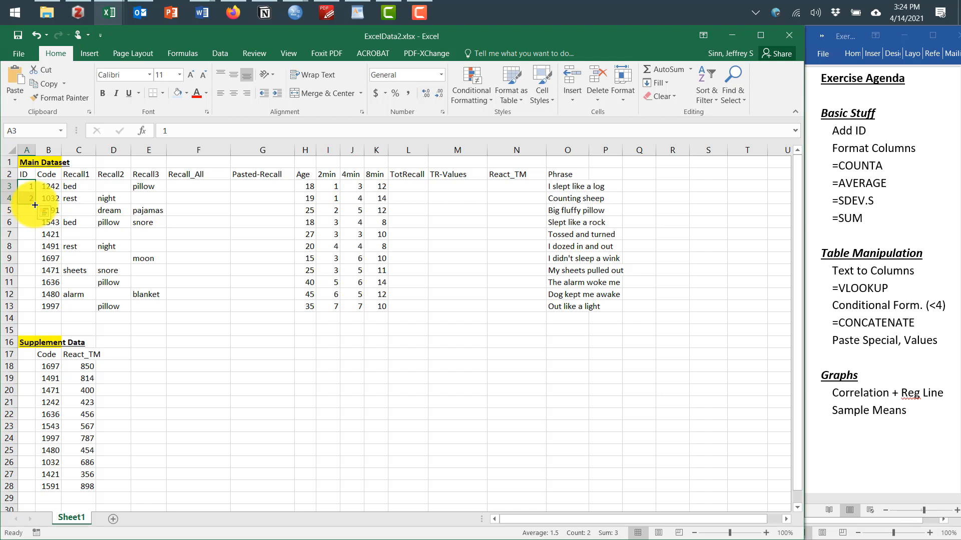
{"action": "left_click_drag", "start_coordinate": [34, 205], "coordinate": [31, 306]}
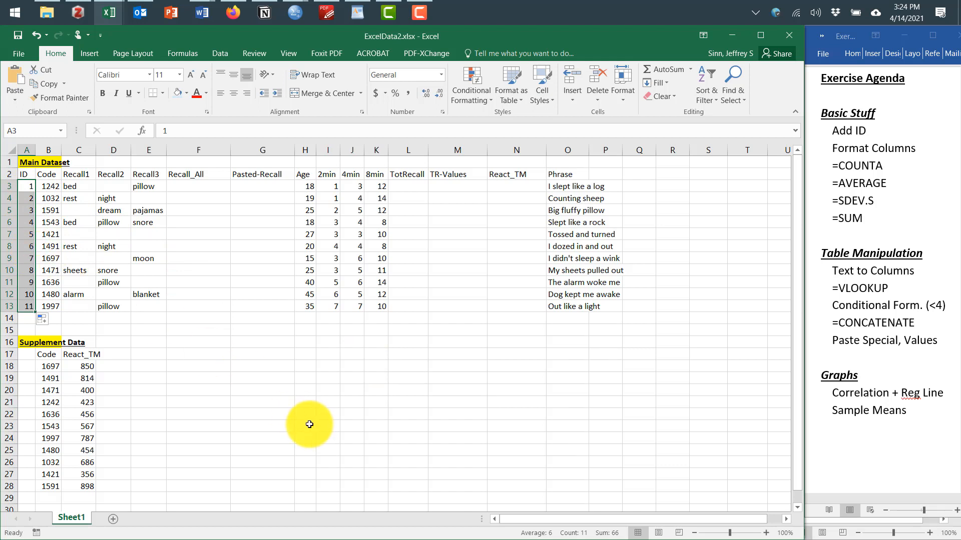
Switch to the Word agenda and highlight the "Add ID" item in yellow
{"action": "left_click_drag", "start_coordinate": [835, 131], "coordinate": [870, 133]}
{"action": "key", "text": "ctrl+alt+h"}
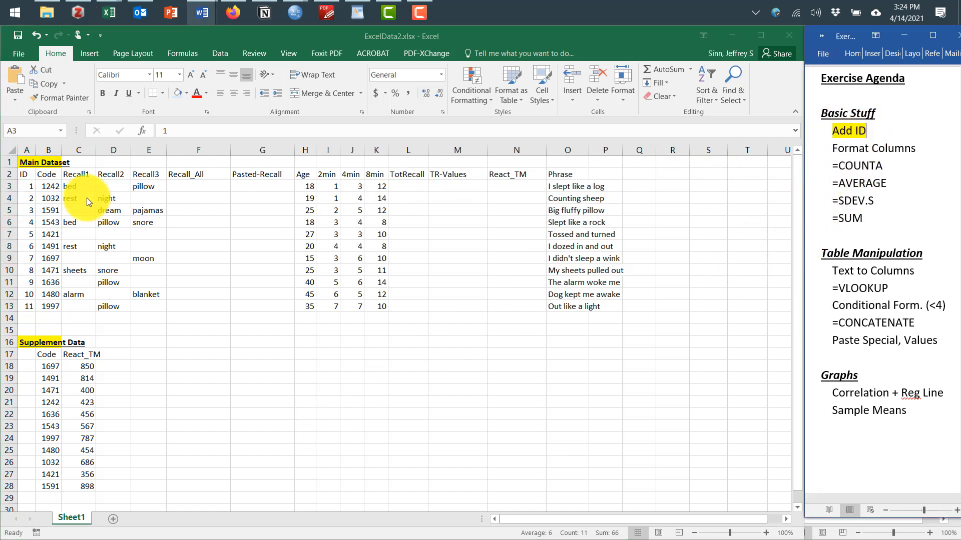
Return to Excel and apply bold and underline to A2:O3 in the main dataset
{"action": "left_click", "coordinate": [31, 178]}
{"action": "left_click", "coordinate": [27, 174]}
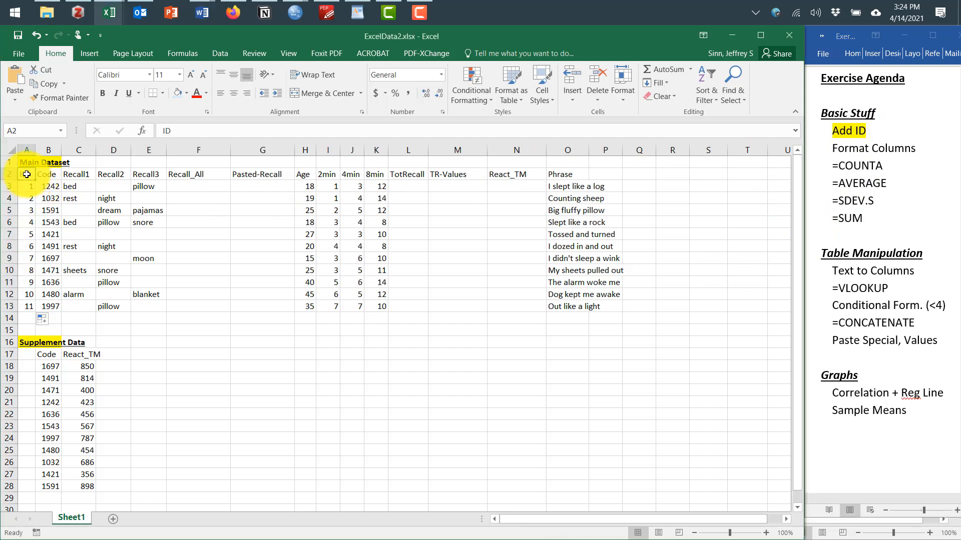
{"action": "left_click_drag", "start_coordinate": [26, 174], "coordinate": [577, 180]}
{"action": "key", "text": "ctrl+b"}
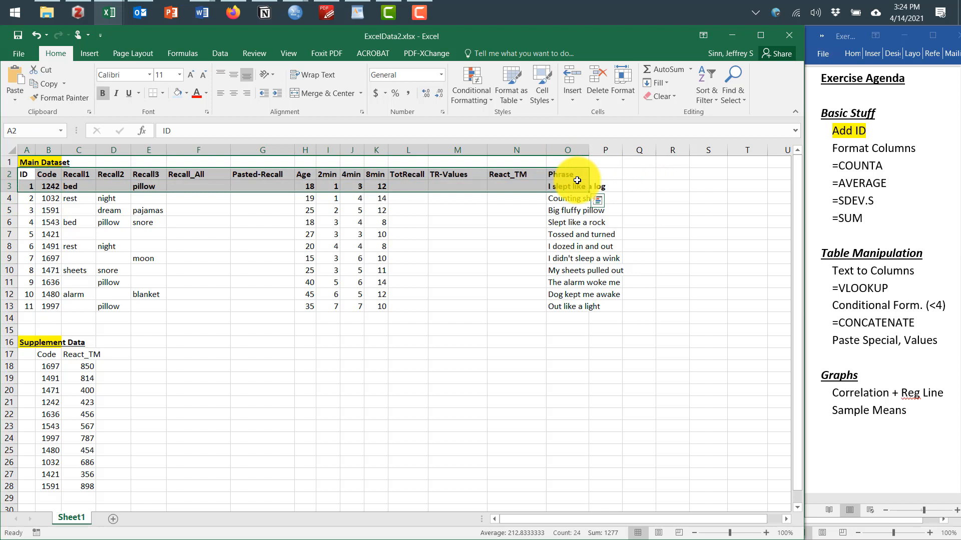
{"action": "key", "text": "ctrl+u"}
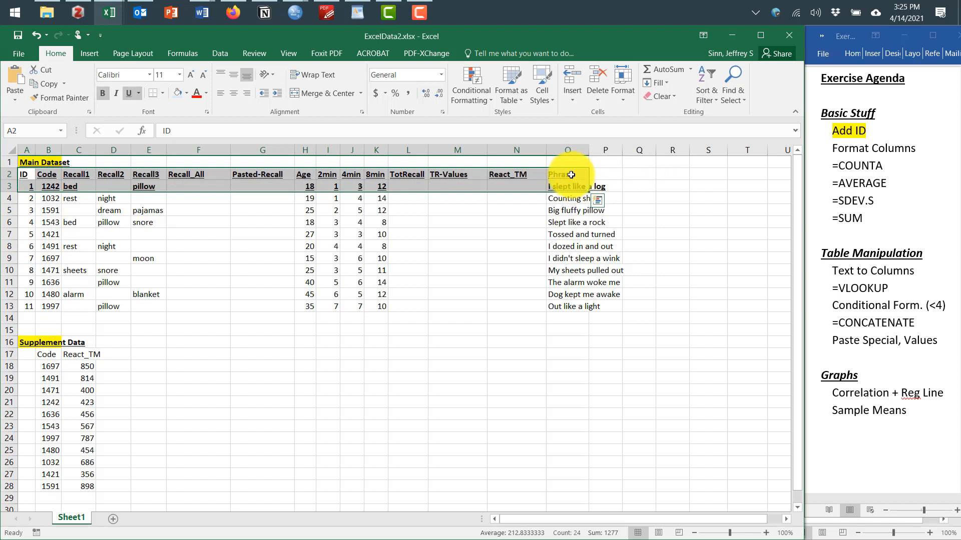
{"action": "left_click", "coordinate": [571, 174]}
Bold and underline the Code and React_TM headers in B17:C17 of the supplement data
{"action": "left_click", "coordinate": [49, 356]}
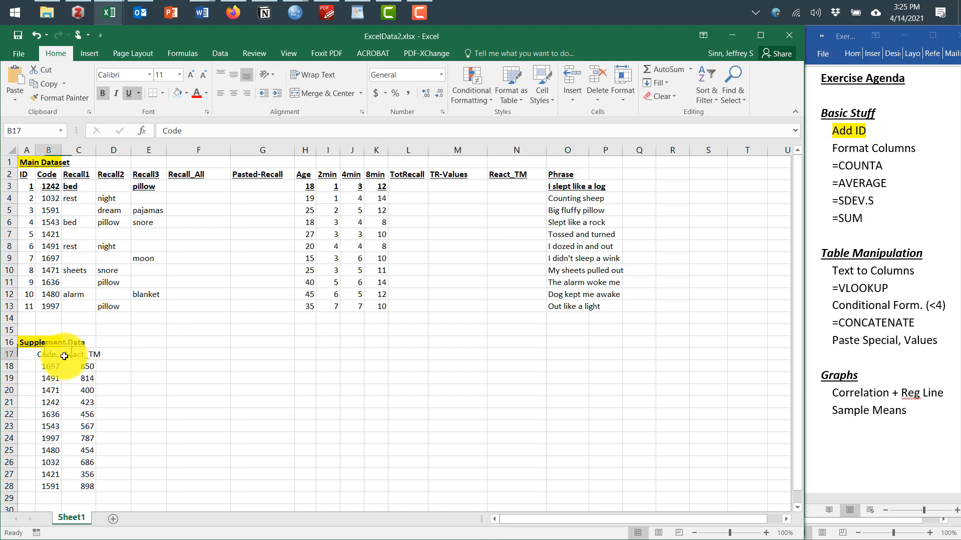
{"action": "left_click_drag", "start_coordinate": [64, 356], "coordinate": [86, 357]}
{"action": "key", "text": "ctrl+b"}
{"action": "key", "text": "ctrl+u"}
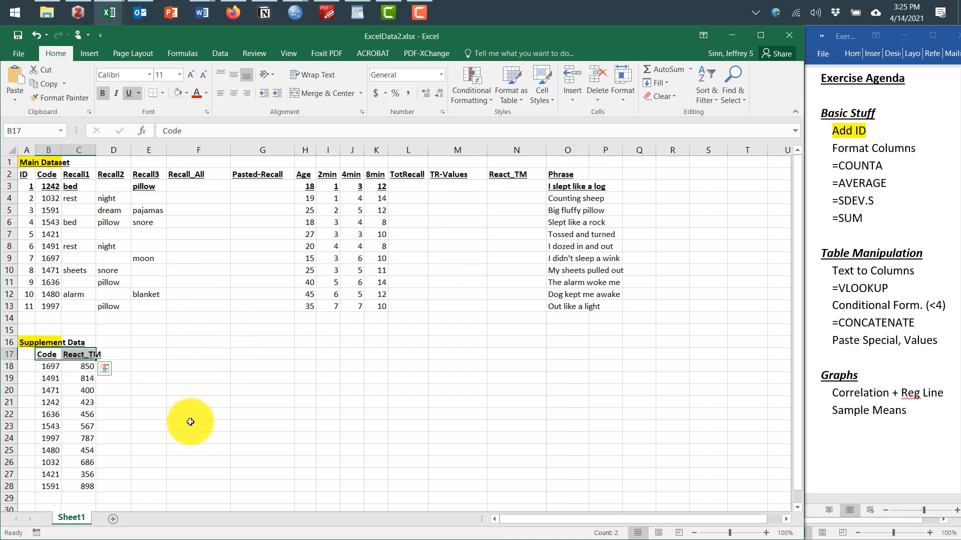
Undo the bold and underline formatting applied to A2:O3 and to the supplement headers
{"action": "left_click", "coordinate": [22, 175]}
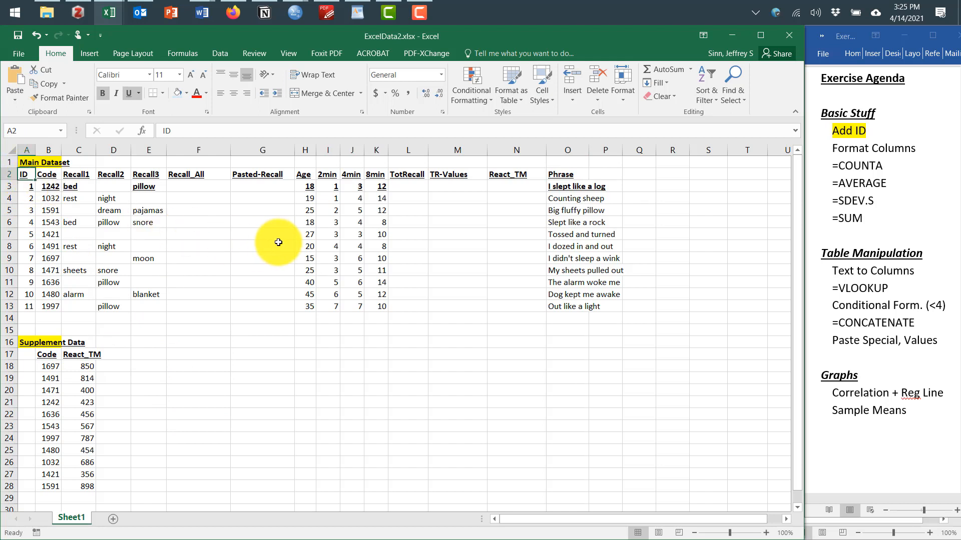
{"action": "key", "text": "ctrl+z"}
{"action": "key", "text": "ctrl+z"}
{"action": "key", "text": "ctrl+z"}
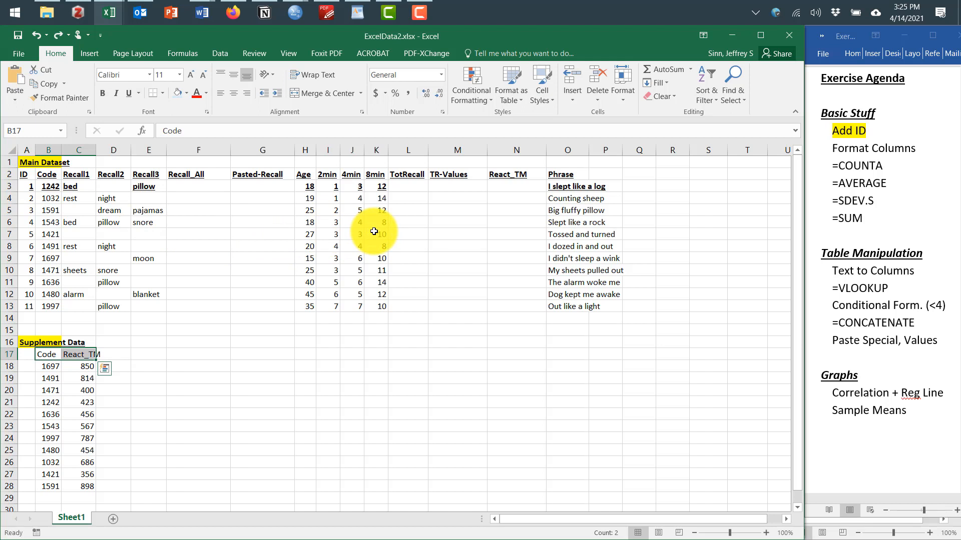
{"action": "key", "text": "ctrl+z"}
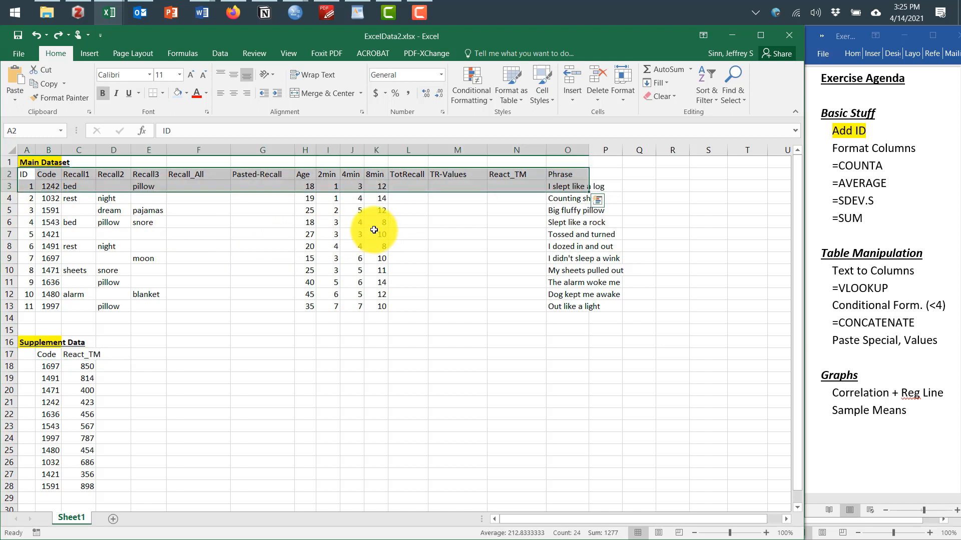
{"action": "left_click", "coordinate": [421, 248]}
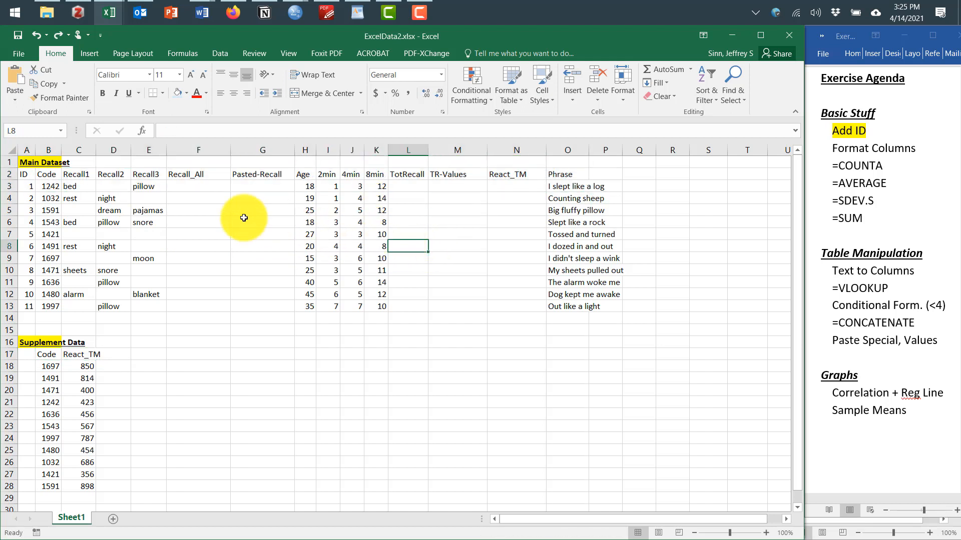
Bold and underline only the header cells of the main dataset in row 2 and the supplement headers in B17:C17
{"action": "left_click_drag", "start_coordinate": [26, 174], "coordinate": [591, 174]}
{"action": "key", "text": "ctrl+b"}
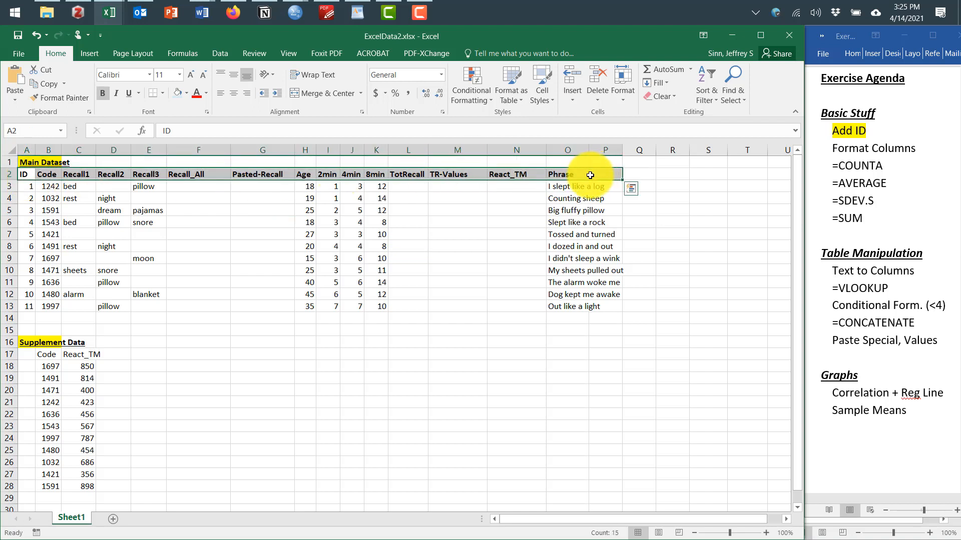
{"action": "key", "text": "ctrl+u"}
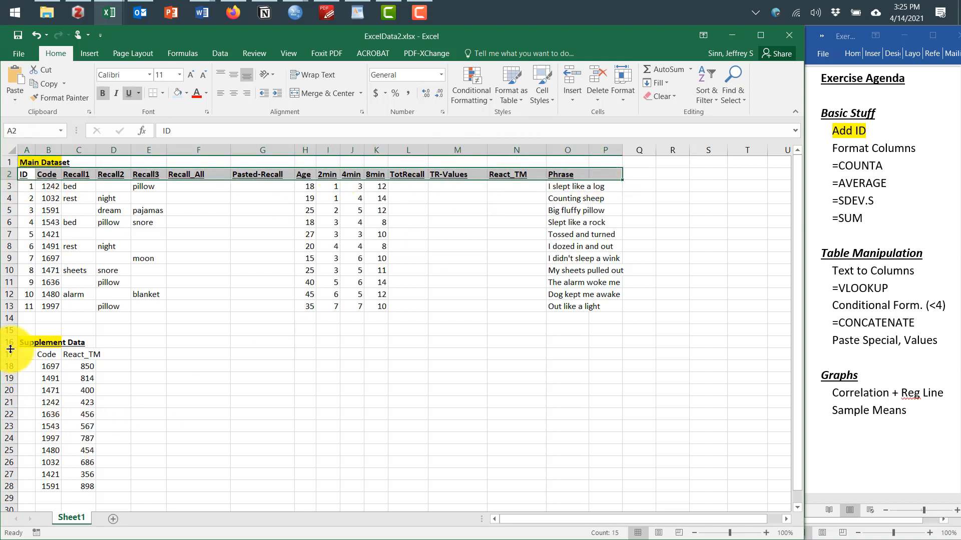
{"action": "left_click_drag", "start_coordinate": [45, 353], "coordinate": [85, 356]}
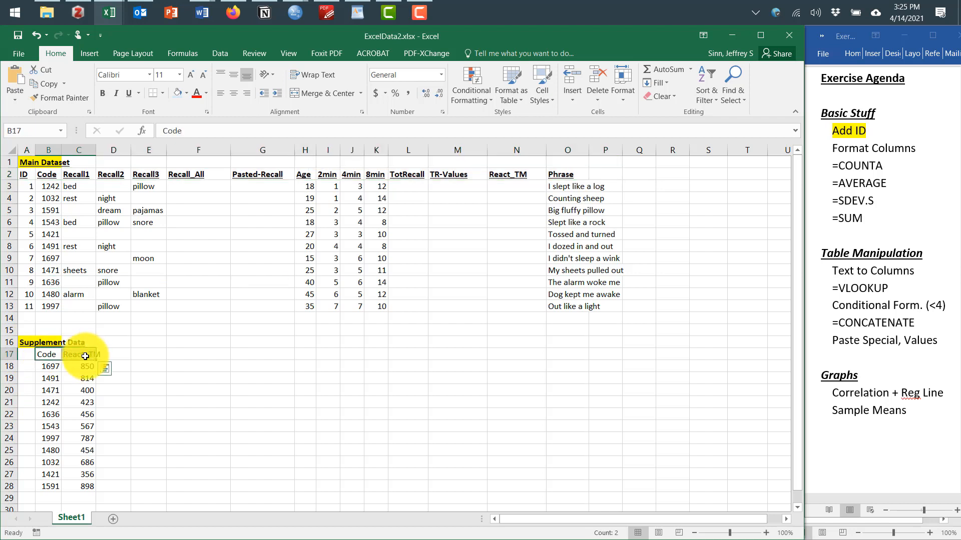
{"action": "key", "text": "ctrl+b"}
{"action": "key", "text": "ctrl+u"}
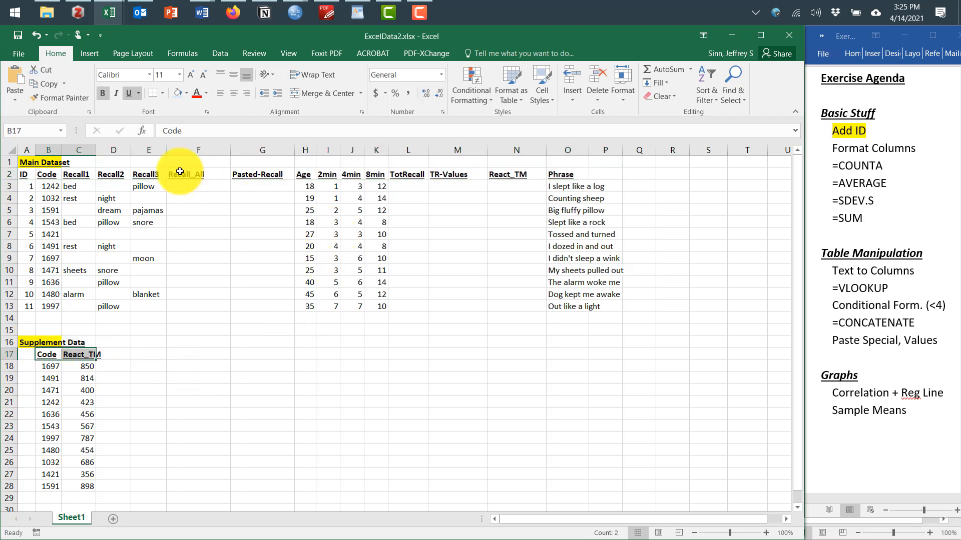
Center the main dataset cells A2:N13, leaving out the Phrase column, and the supplement table B17:C28
{"action": "left_click_drag", "start_coordinate": [23, 175], "coordinate": [532, 309]}
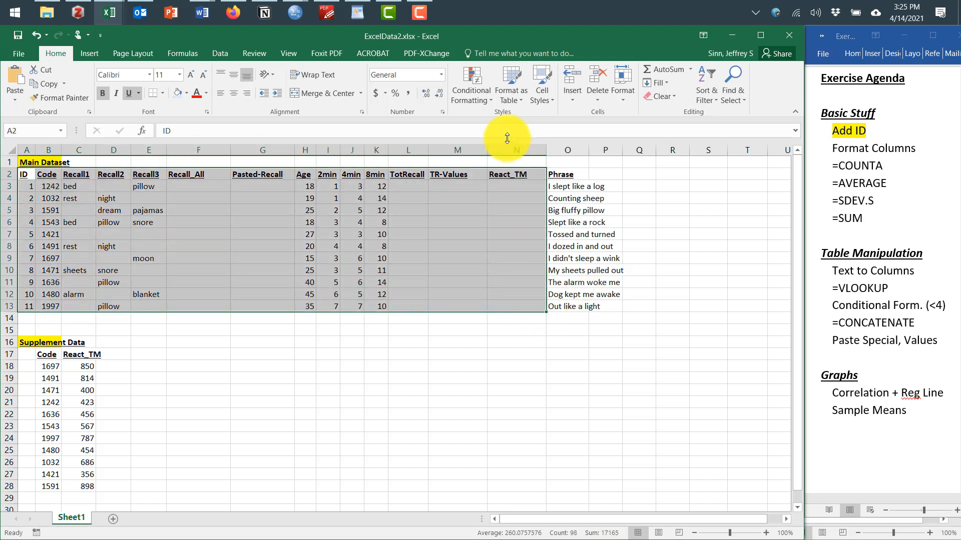
{"action": "left_click", "coordinate": [233, 92]}
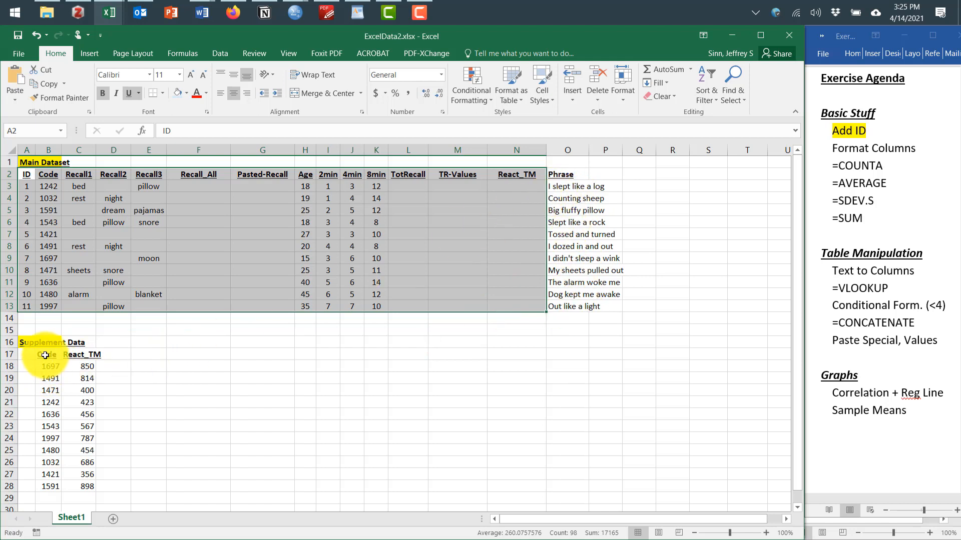
{"action": "left_click_drag", "start_coordinate": [46, 355], "coordinate": [78, 489]}
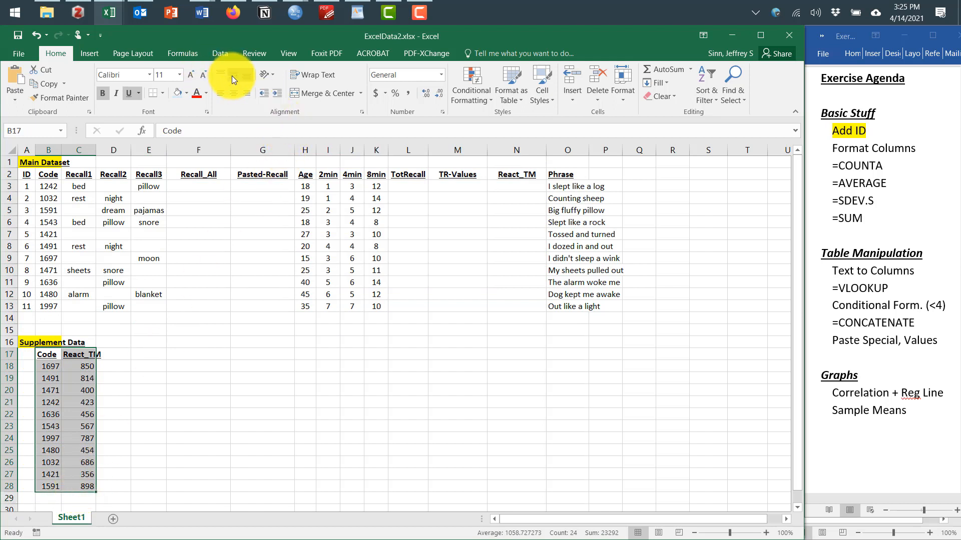
{"action": "left_click", "coordinate": [232, 93]}
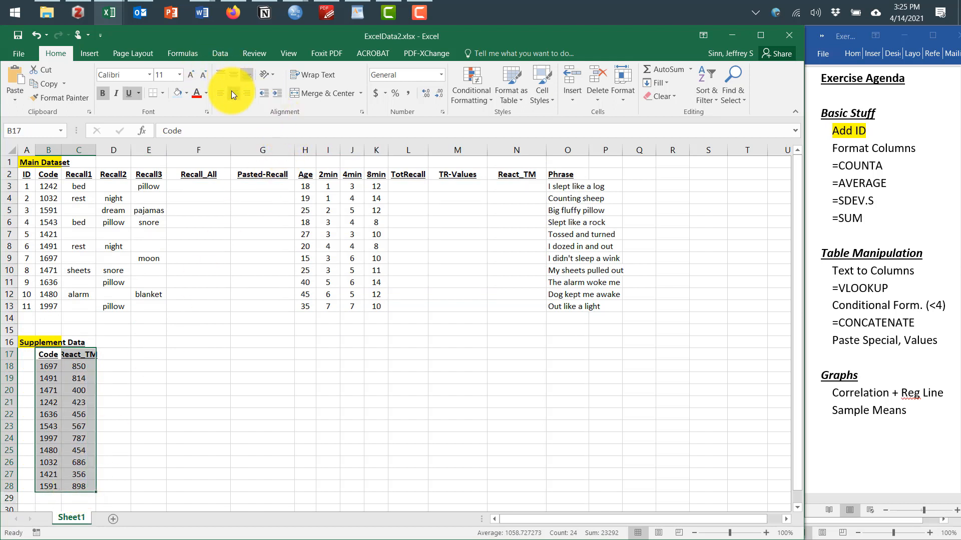
{"action": "left_click", "coordinate": [226, 368]}
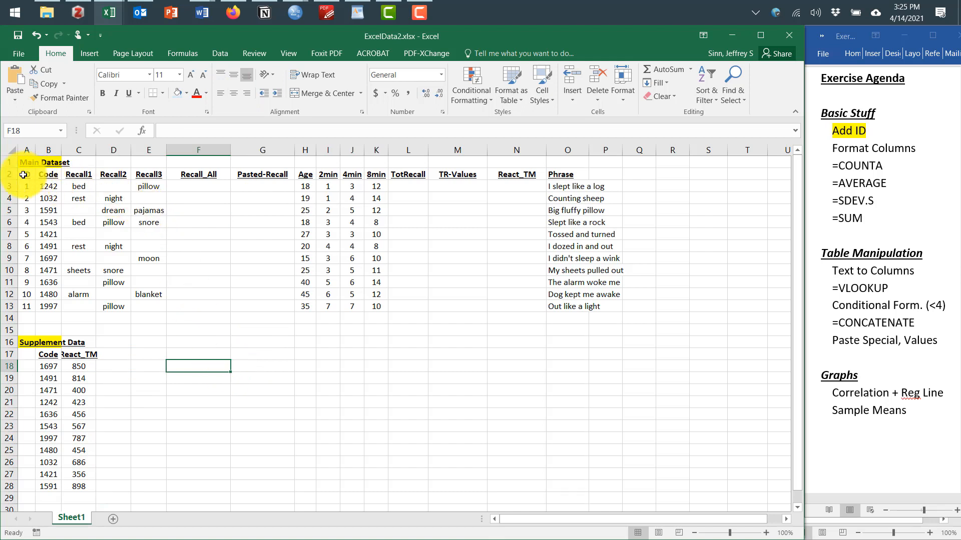
Fill the main dataset header cells A2:O2 with light blue
{"action": "left_click_drag", "start_coordinate": [23, 174], "coordinate": [560, 173]}
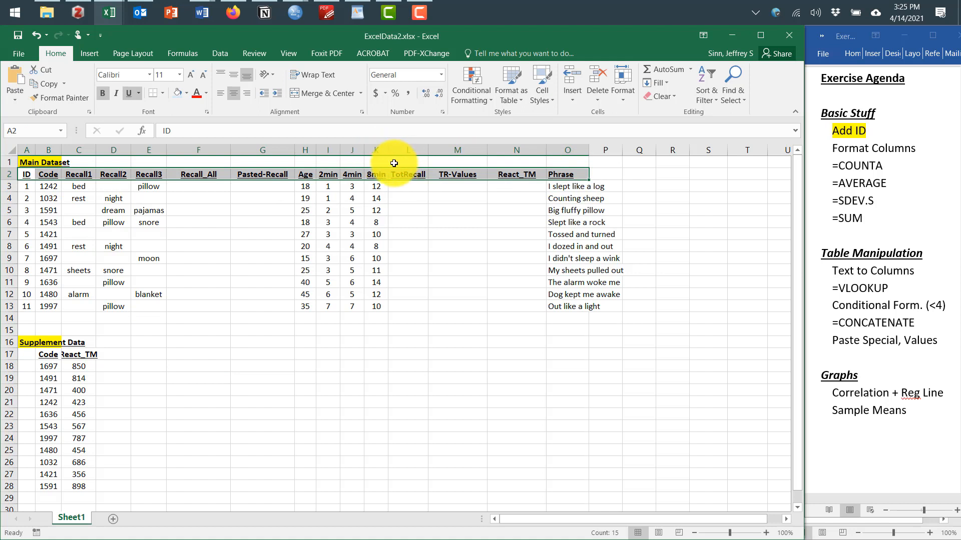
{"action": "left_click", "coordinate": [184, 95]}
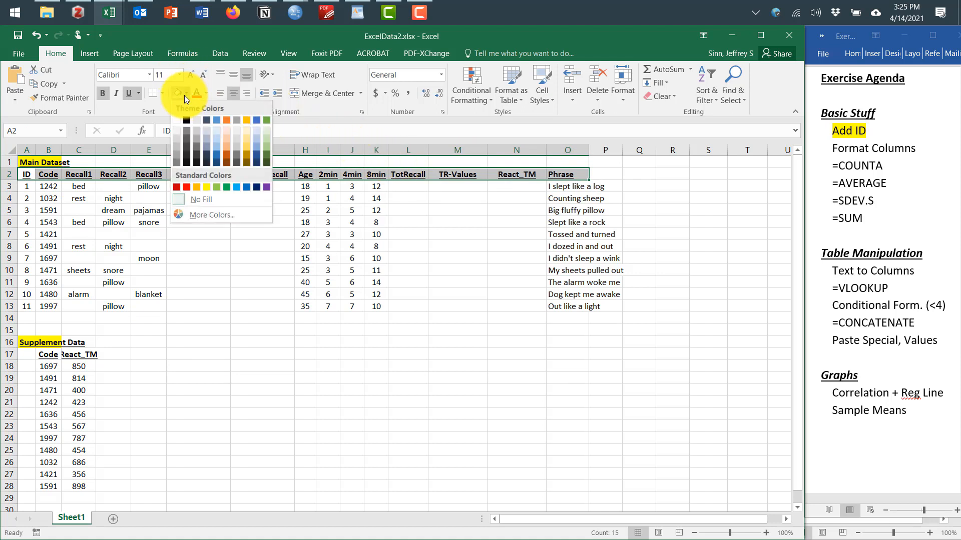
{"action": "left_click", "coordinate": [217, 131]}
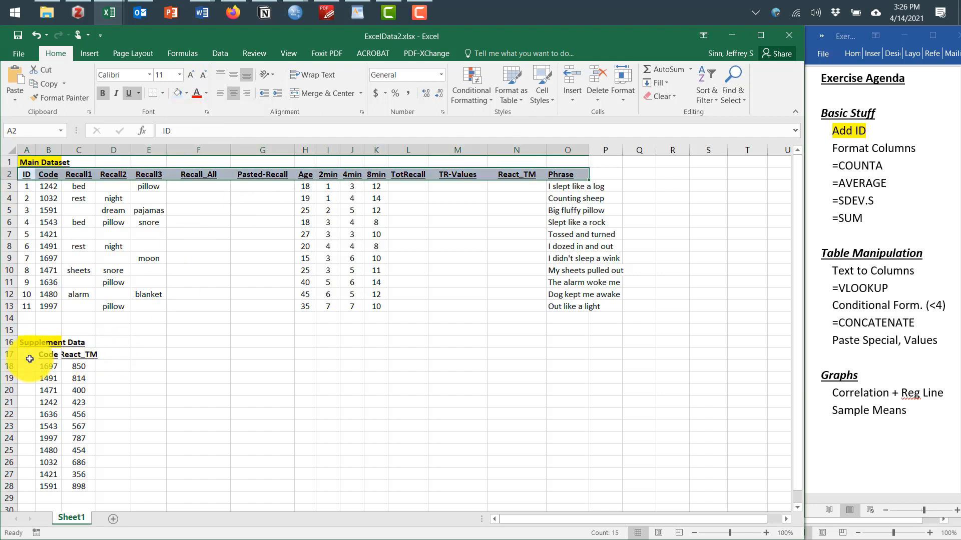
Fill the supplement header cells A17:C17 with light green and widen column C to fit the React_TM header
{"action": "left_click_drag", "start_coordinate": [28, 358], "coordinate": [91, 356]}
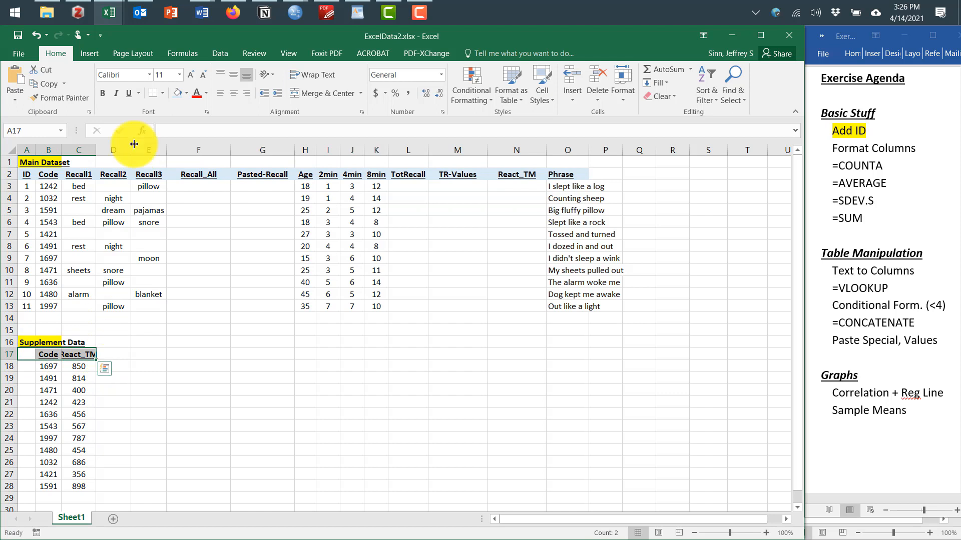
{"action": "left_click", "coordinate": [185, 95]}
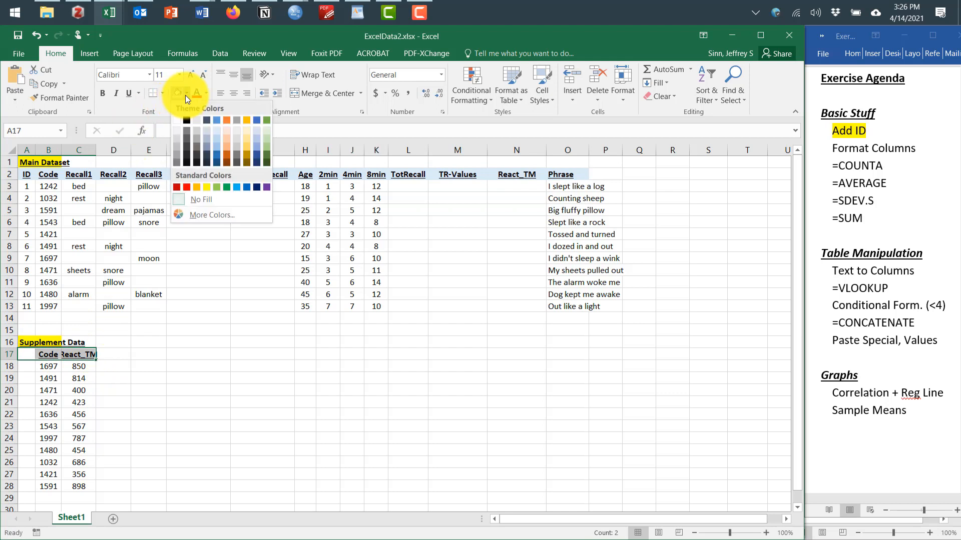
{"action": "left_click", "coordinate": [264, 131]}
{"action": "left_click", "coordinate": [170, 392]}
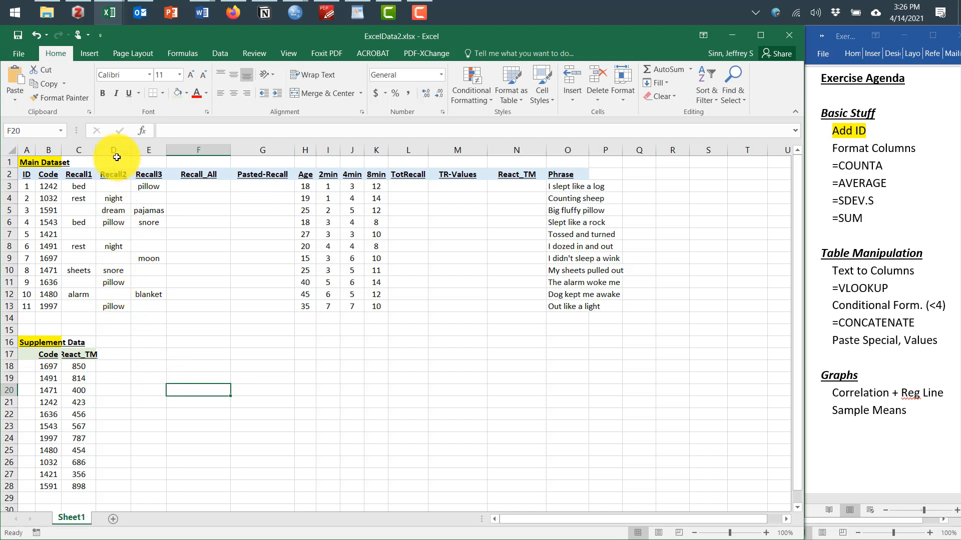
{"action": "left_click_drag", "start_coordinate": [97, 150], "coordinate": [101, 150]}
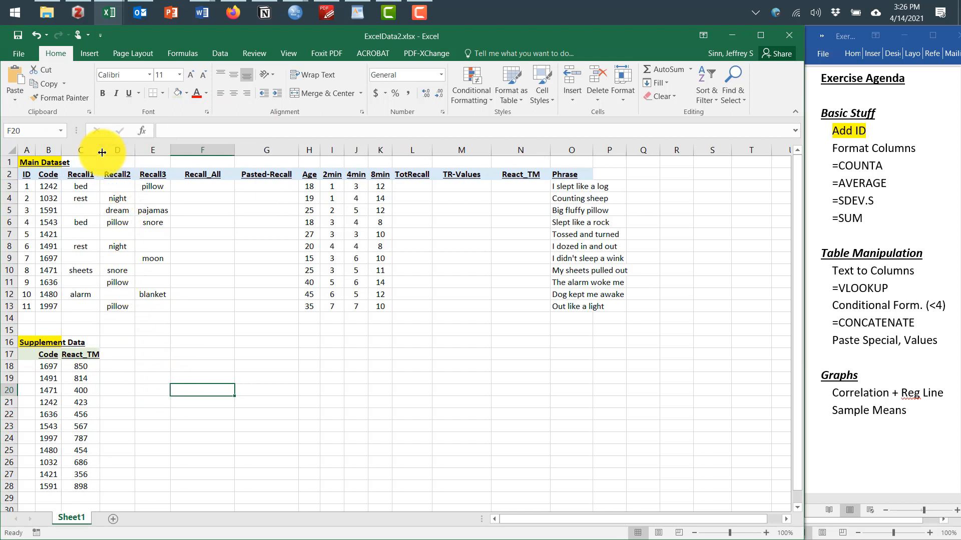
{"action": "left_click", "coordinate": [156, 361]}
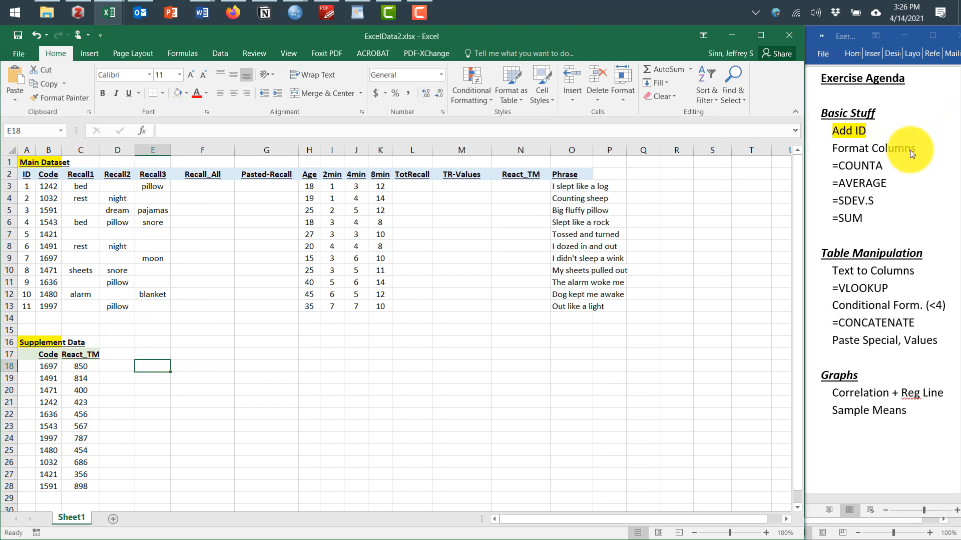
Switch to the Word agenda and highlight the "Format Columns" item in yellow
{"action": "left_click", "coordinate": [855, 156]}
{"action": "left_click_drag", "start_coordinate": [831, 149], "coordinate": [902, 153]}
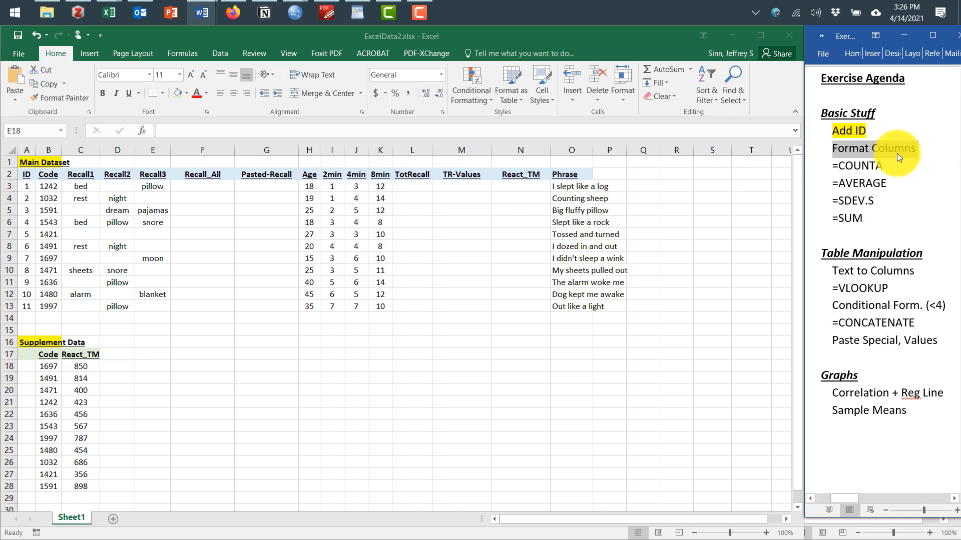
{"action": "key", "text": "ctrl+alt+h"}
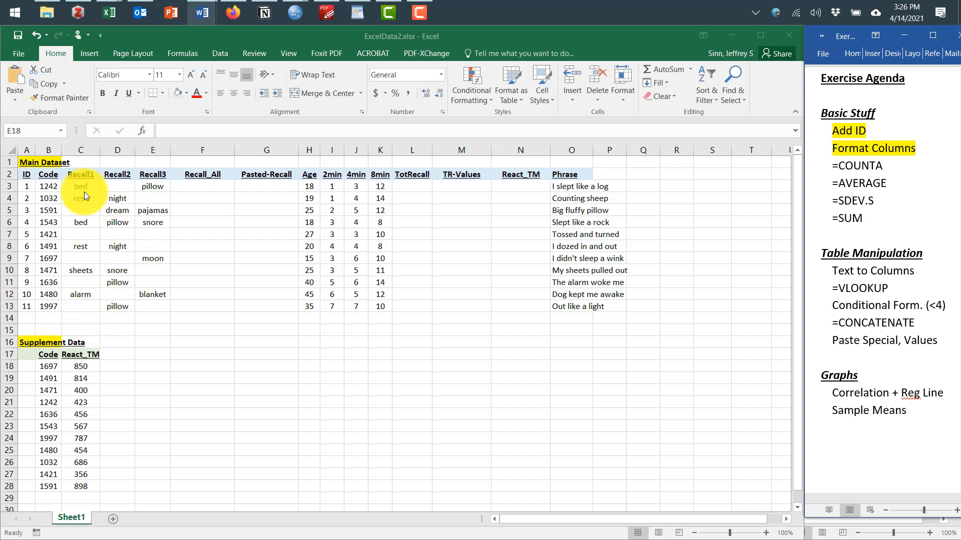
Switch to Excel and enter =COUNTA(C3:C13) in cell C14 to count the Recall1 entries
{"action": "left_click", "coordinate": [80, 318]}
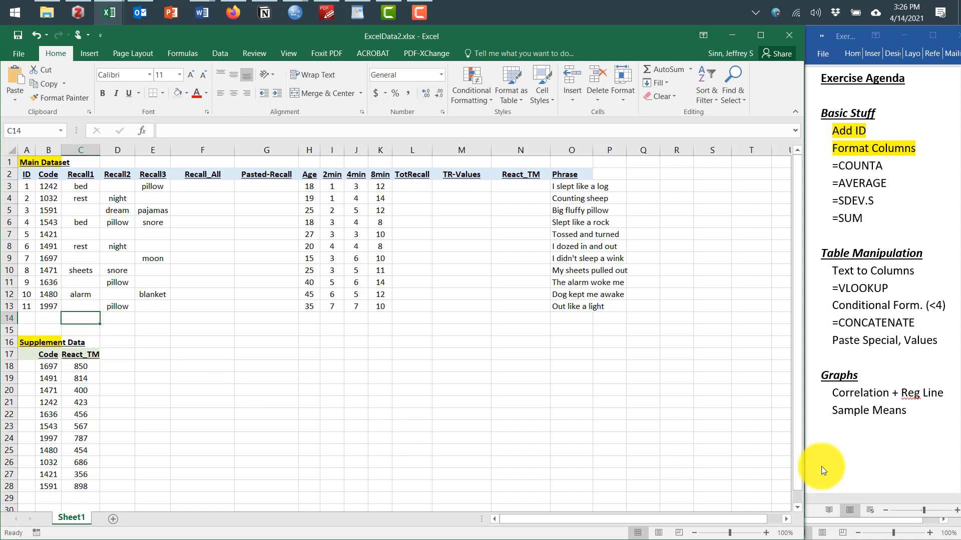
{"action": "type", "text": "=A"}
{"action": "key", "text": "BackSpace"}
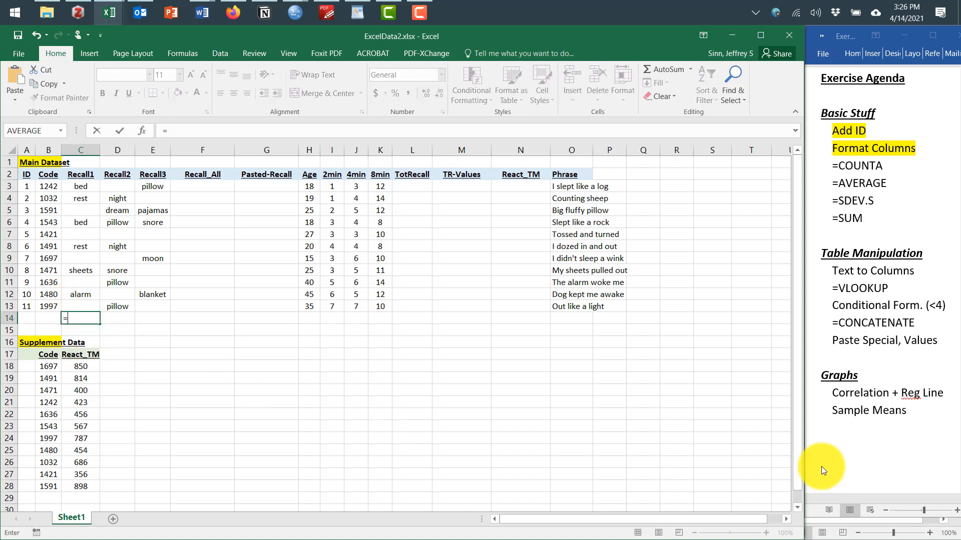
{"action": "type", "text": "COUNT"}
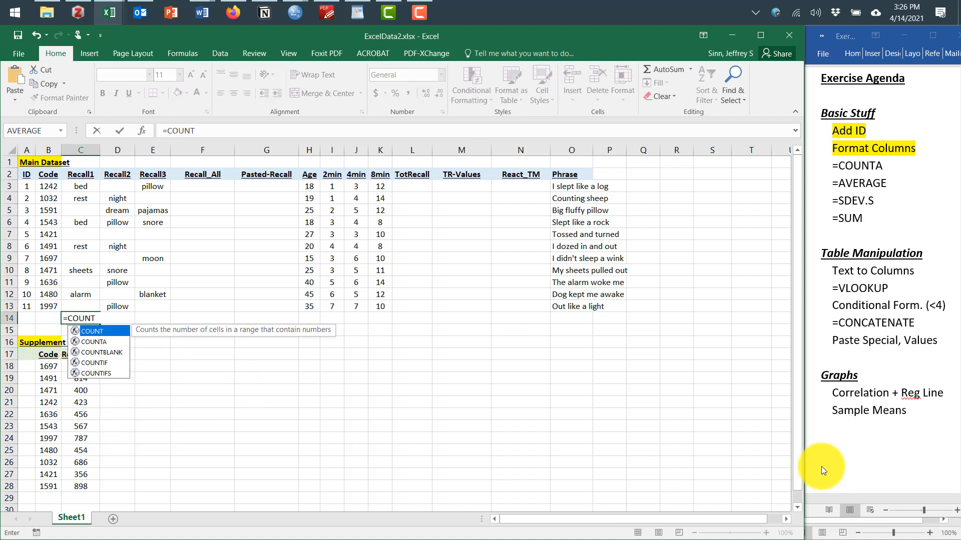
{"action": "type", "text": "A"}
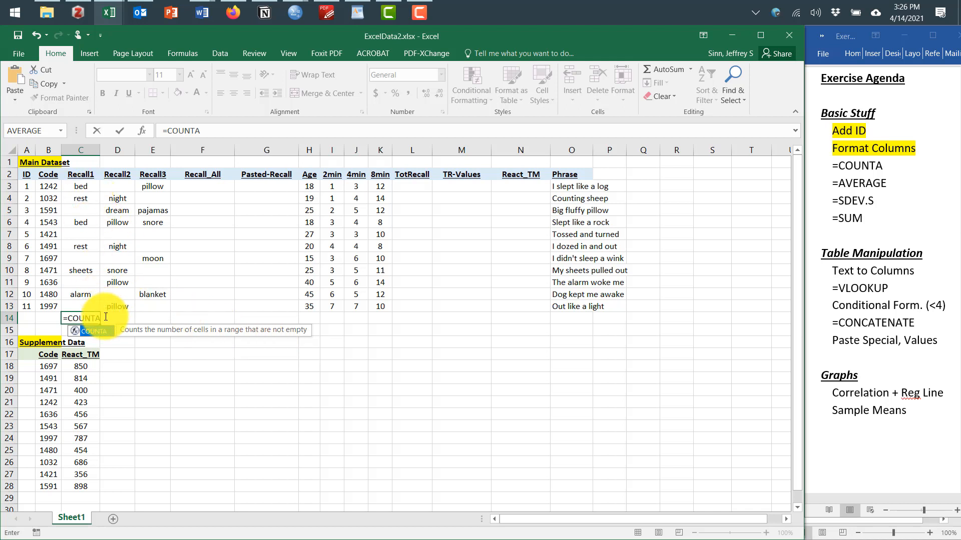
{"action": "type", "text": "("}
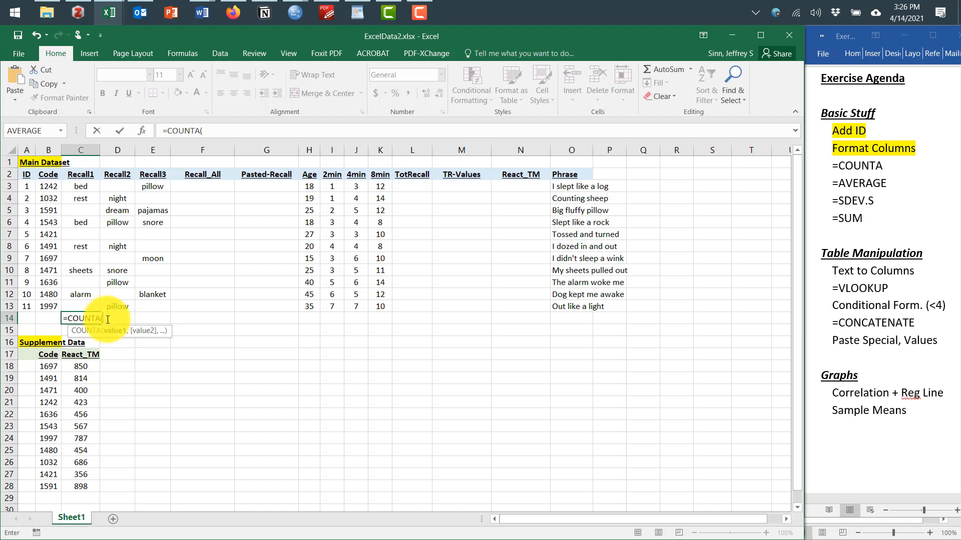
{"action": "left_click_drag", "start_coordinate": [86, 187], "coordinate": [85, 307]}
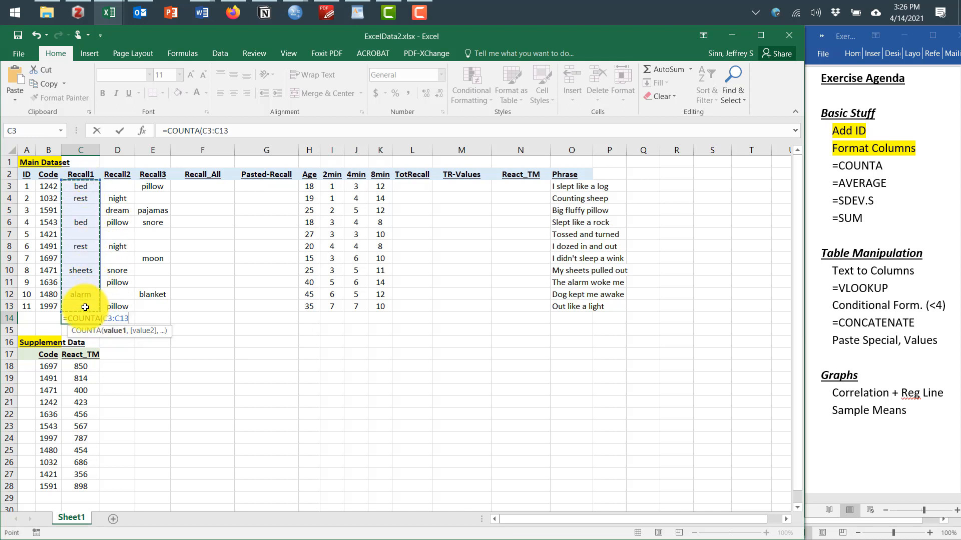
{"action": "key", "text": "Return"}
Check the COUNTA formula in C14 and copy it across to D14:E14 for Recall2 and Recall3
{"action": "left_click", "coordinate": [84, 317]}
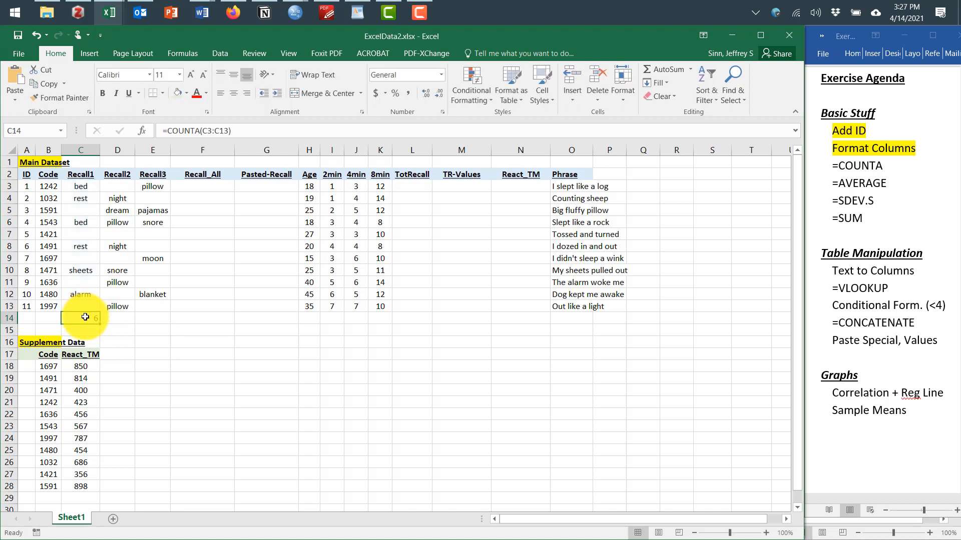
{"action": "left_click_drag", "start_coordinate": [242, 129], "coordinate": [148, 128]}
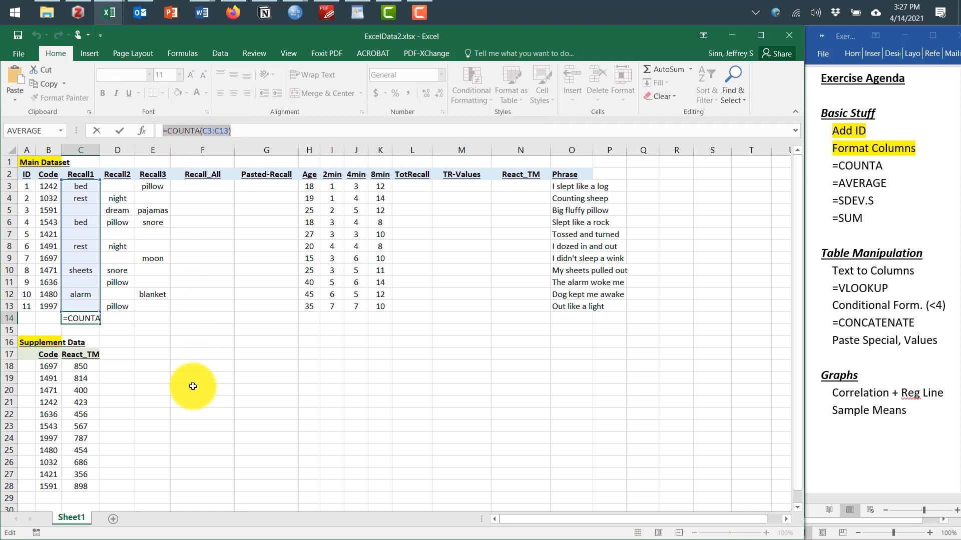
{"action": "left_click", "coordinate": [169, 378]}
{"action": "key", "text": "Escape"}
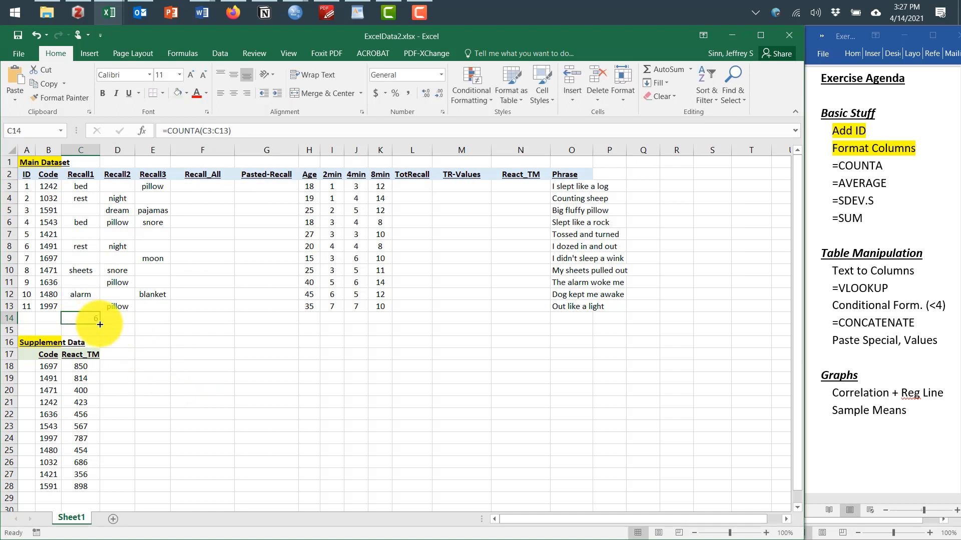
{"action": "left_click_drag", "start_coordinate": [101, 325], "coordinate": [152, 317]}
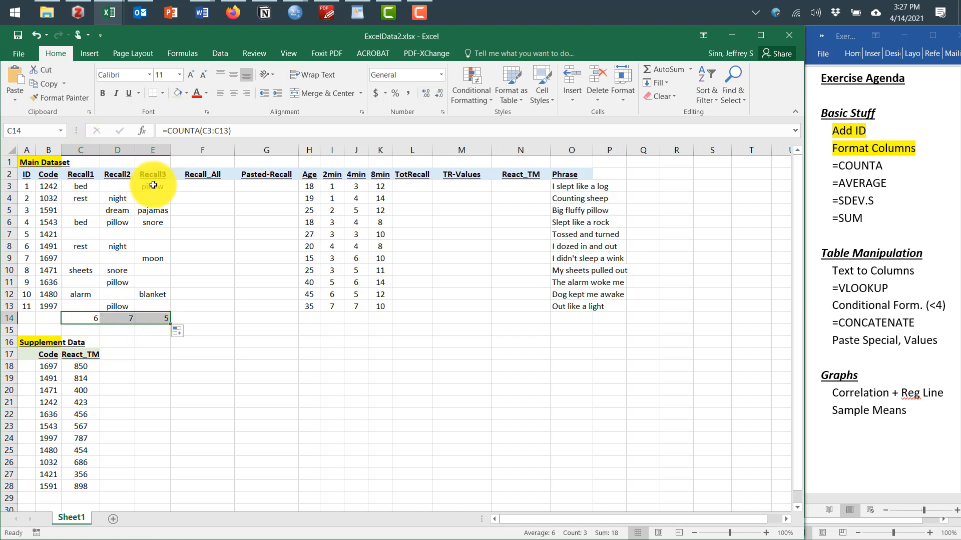
Switch to the Word agenda and highlight the "=COUNTA" item in yellow
{"action": "left_click", "coordinate": [845, 167]}
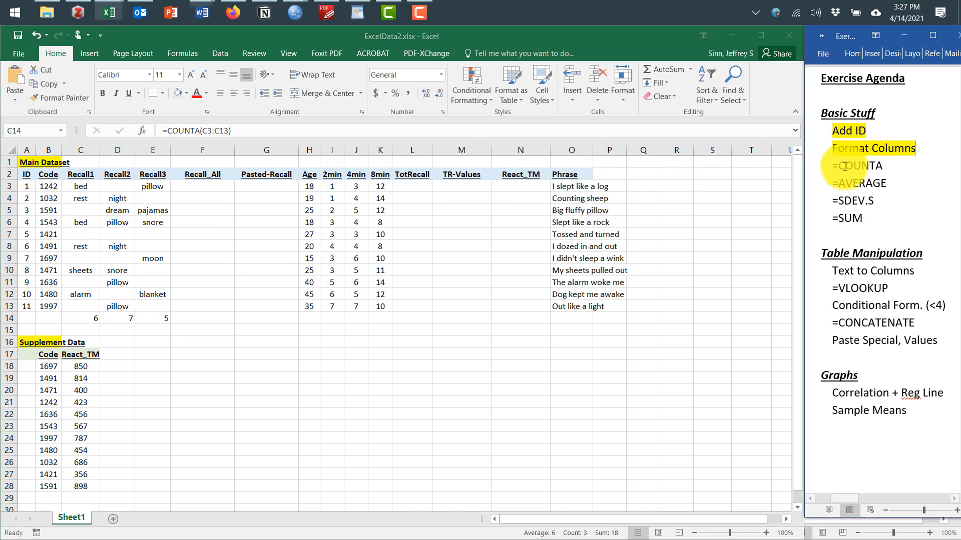
{"action": "left_click_drag", "start_coordinate": [832, 167], "coordinate": [887, 169]}
{"action": "key", "text": "ctrl+alt+h"}
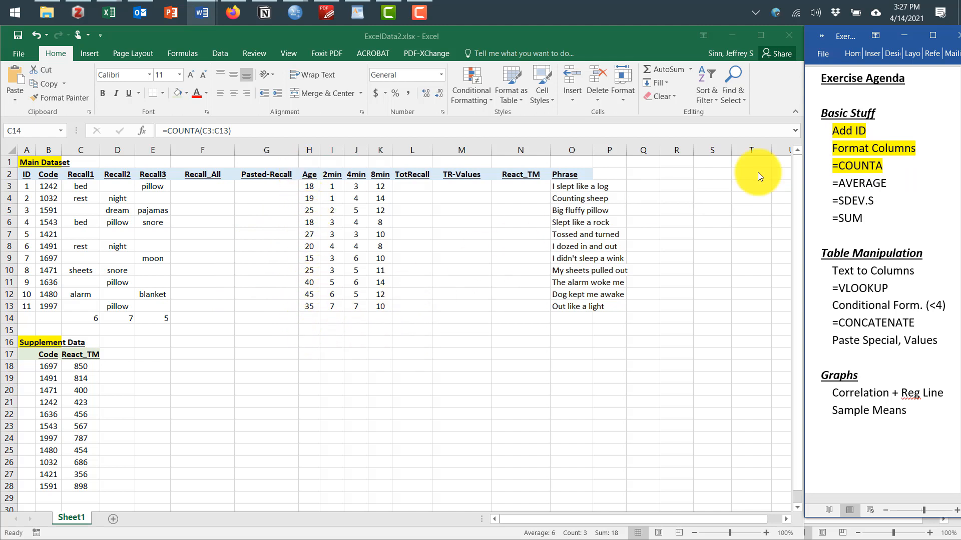
Switch to Excel and enter =AVERAGE(H3:H13) in cell H14 to average the Age column
{"action": "left_click", "coordinate": [311, 319]}
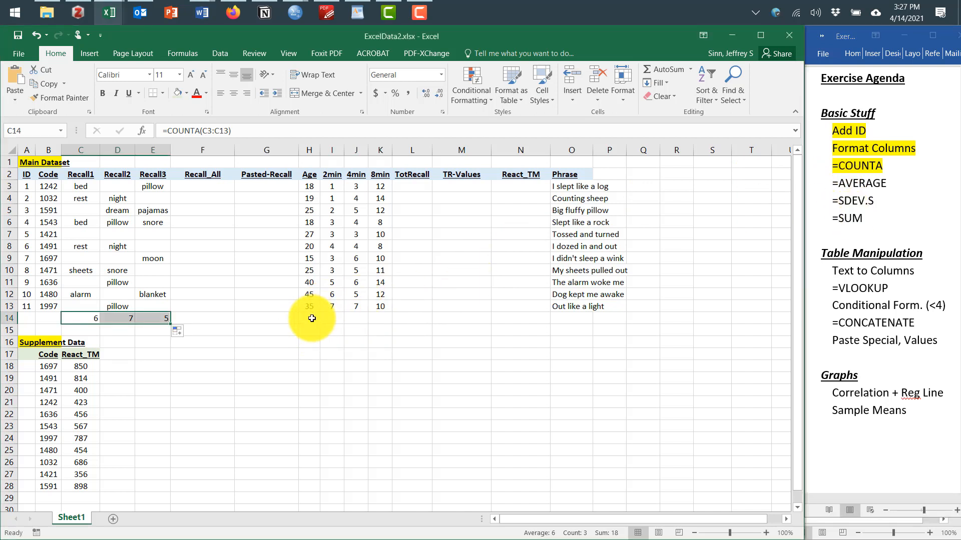
{"action": "left_click", "coordinate": [311, 318]}
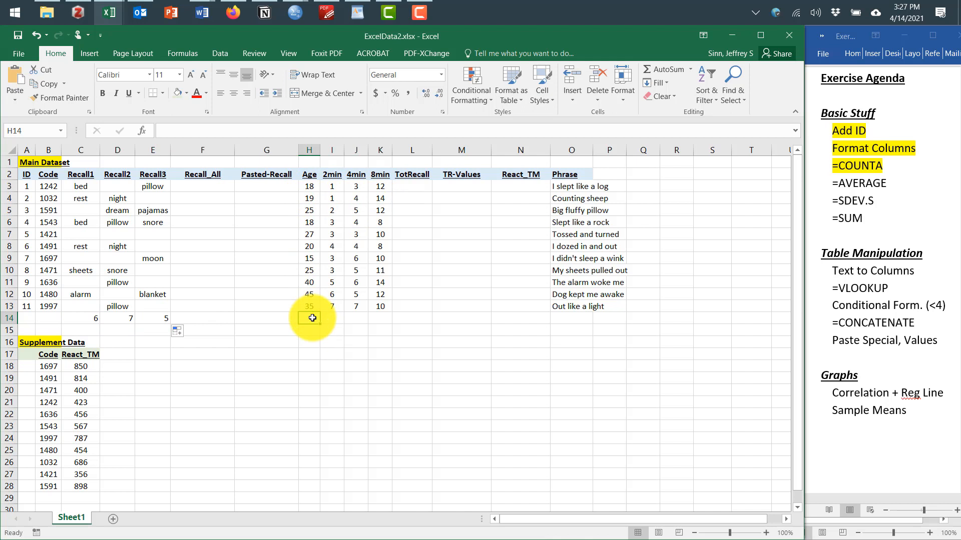
{"action": "type", "text": "=averG"}
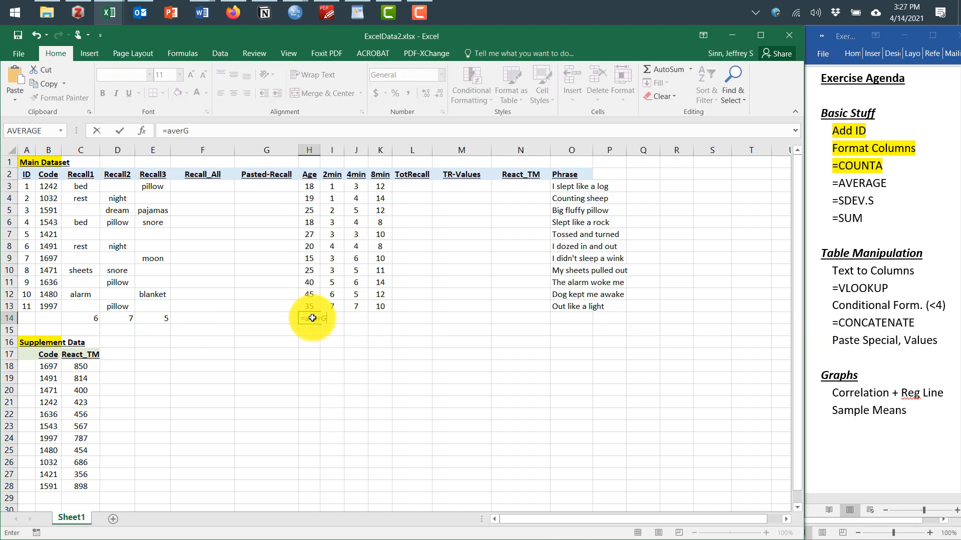
{"action": "key", "text": "BackSpace"}
{"action": "type", "text": "age("}
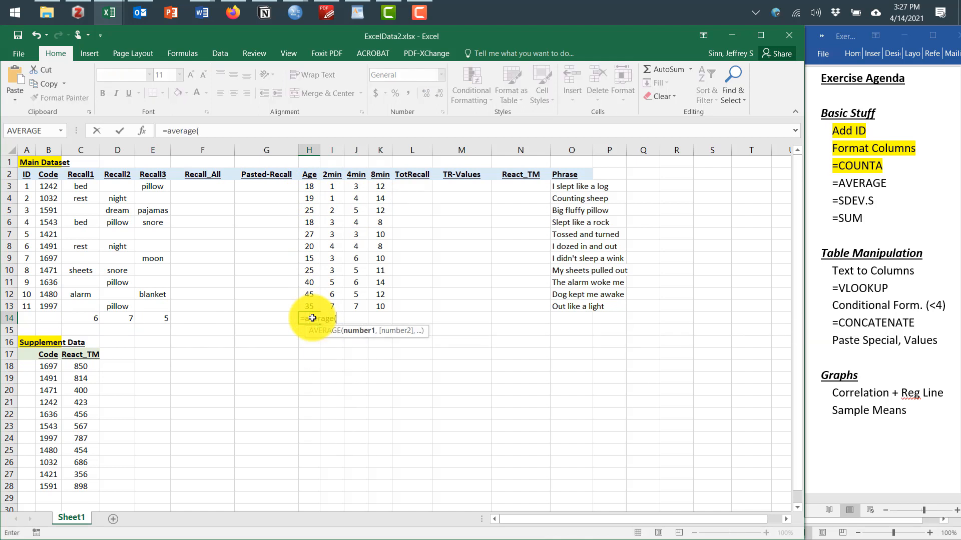
{"action": "left_click_drag", "start_coordinate": [313, 187], "coordinate": [310, 301]}
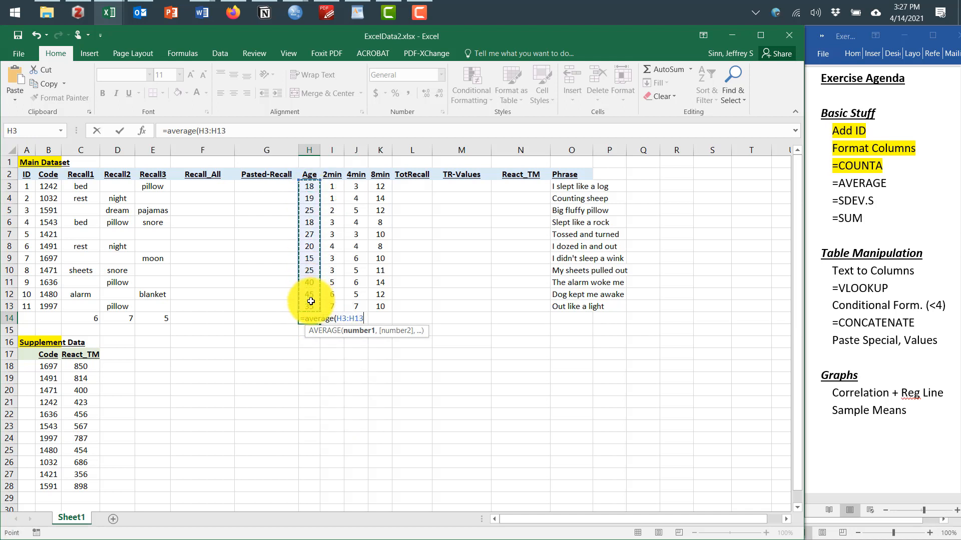
{"action": "key", "text": "Return"}
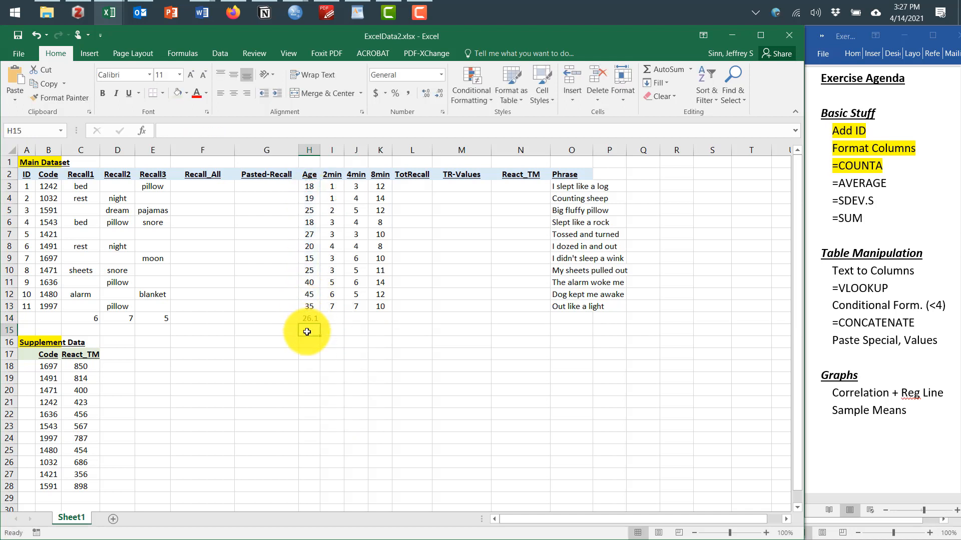
Enter =STDEV.S(H3:H13) in cell H15 to get the sample standard deviation of Age
{"action": "type", "text": "="}
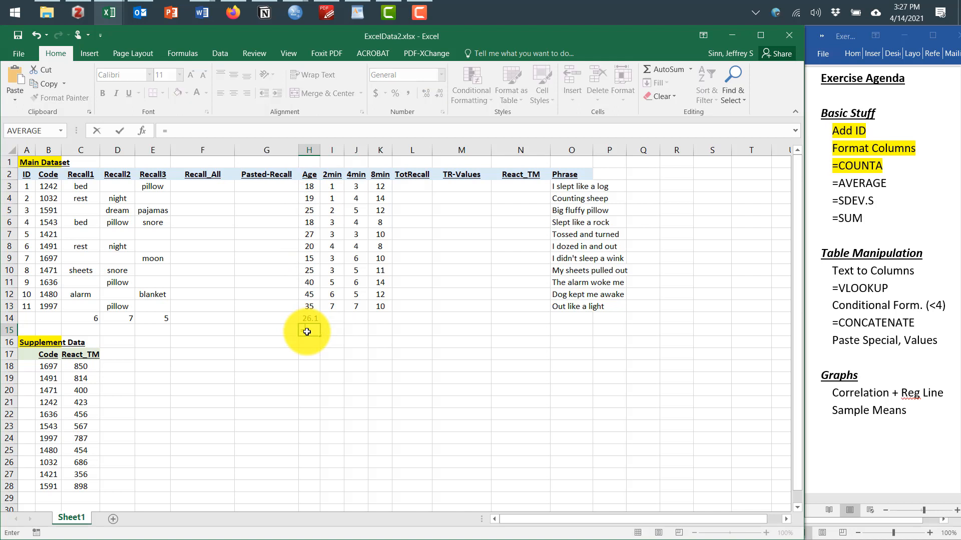
{"action": "type", "text": "st"}
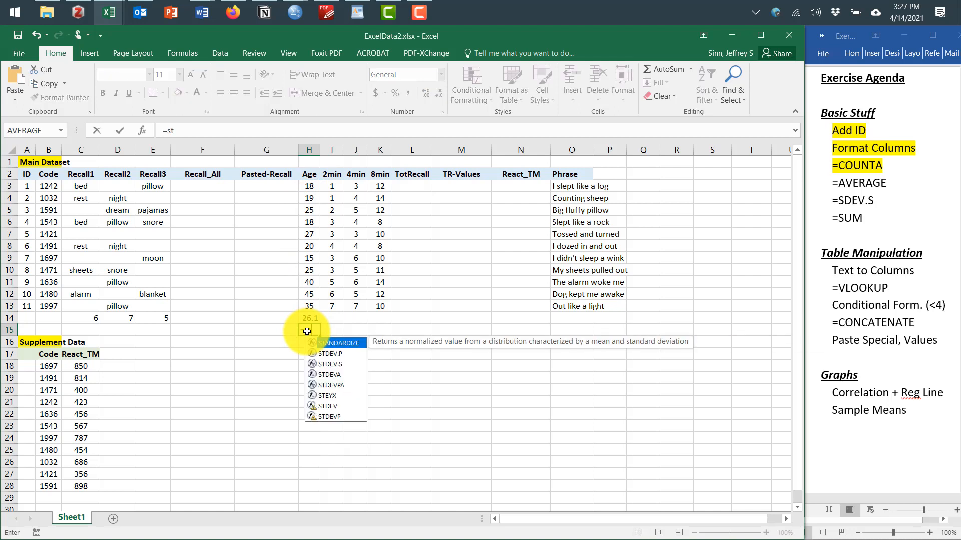
{"action": "type", "text": "dev.s"}
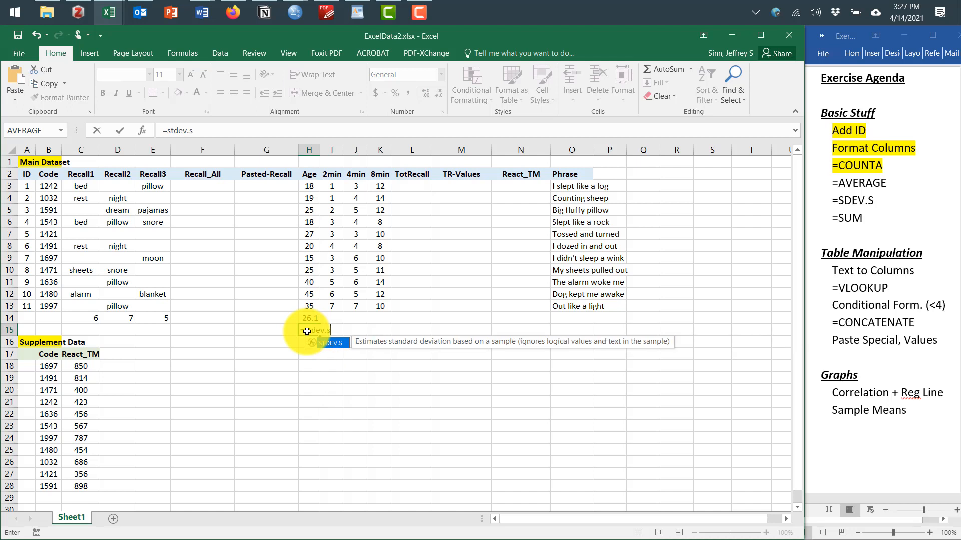
{"action": "type", "text": "("}
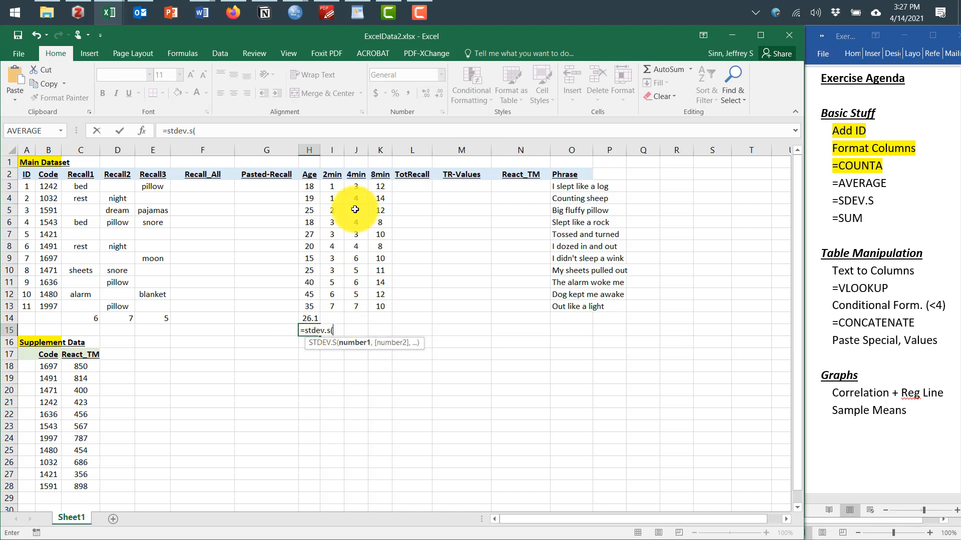
{"action": "left_click_drag", "start_coordinate": [315, 187], "coordinate": [308, 307]}
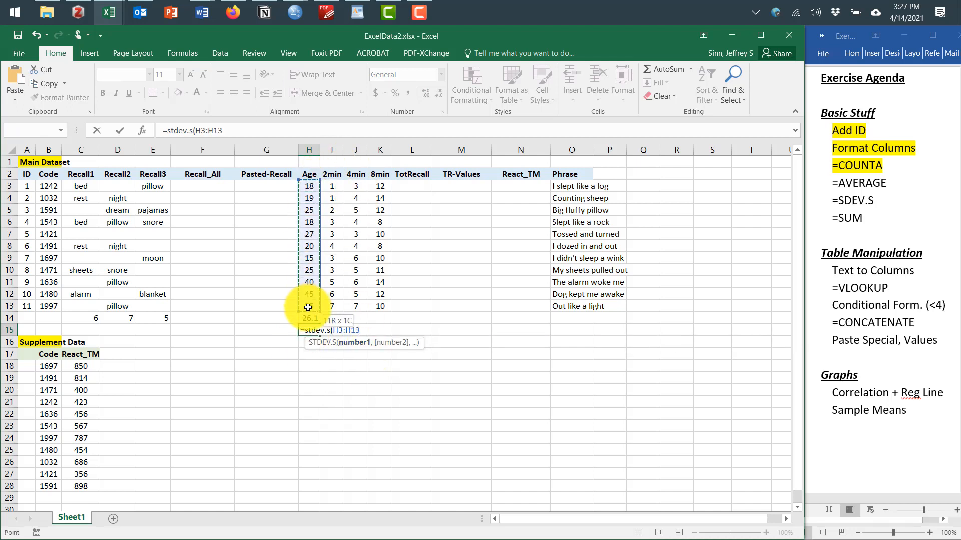
{"action": "key", "text": "Return"}
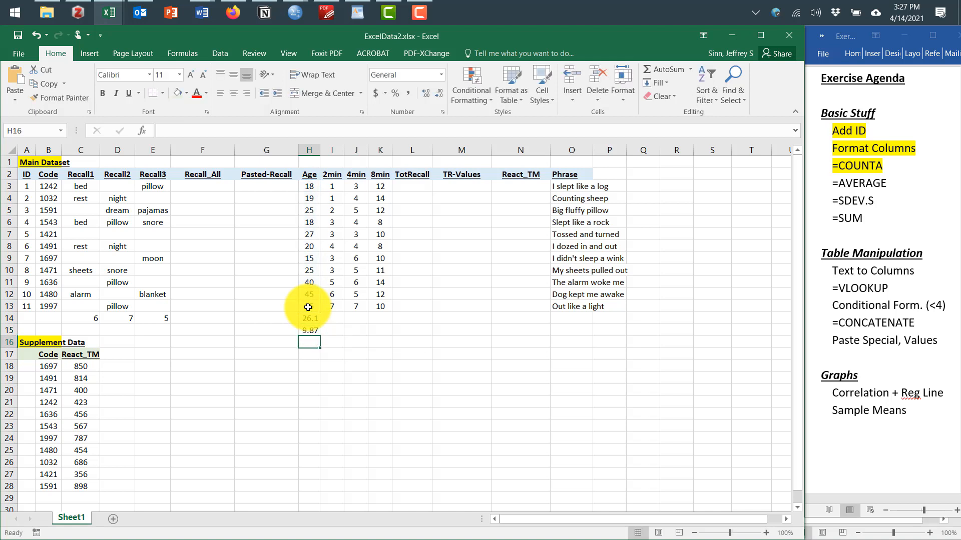
Check the formulas in H14 and H15 and copy both across to I14:K15 for the 2min, 4min and 8min columns
{"action": "double_click", "coordinate": [310, 320]}
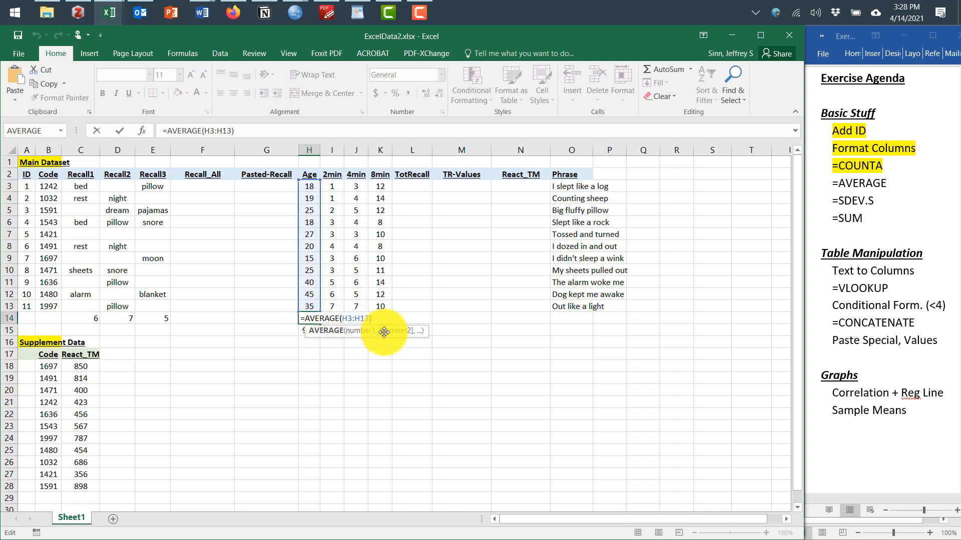
{"action": "left_click", "coordinate": [266, 380]}
{"action": "left_click", "coordinate": [311, 330]}
{"action": "double_click", "coordinate": [311, 330]}
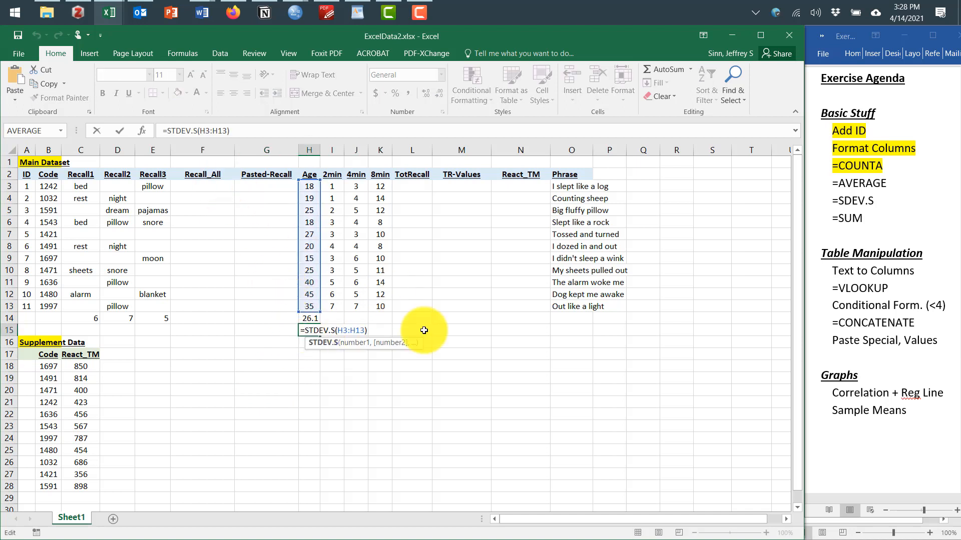
{"action": "key", "text": "Escape"}
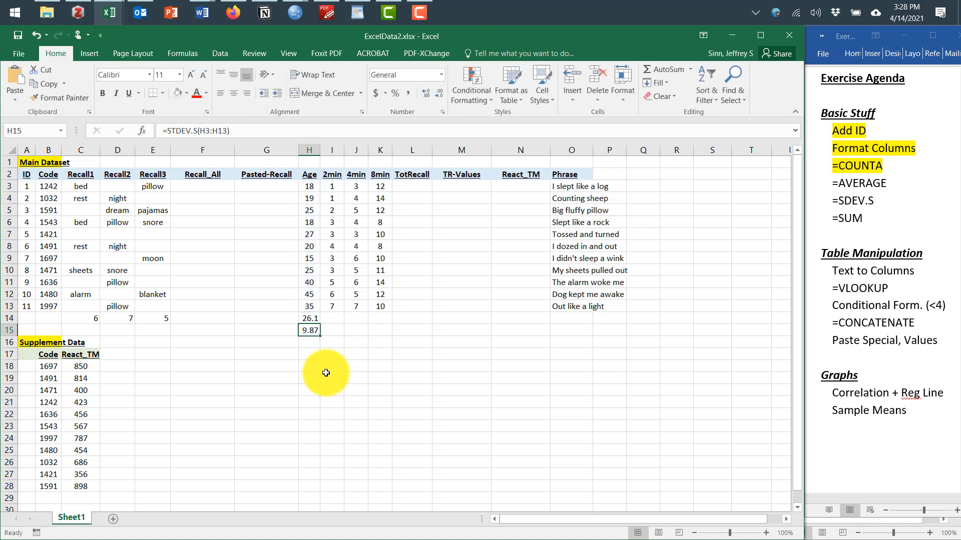
{"action": "left_click_drag", "start_coordinate": [311, 319], "coordinate": [390, 335]}
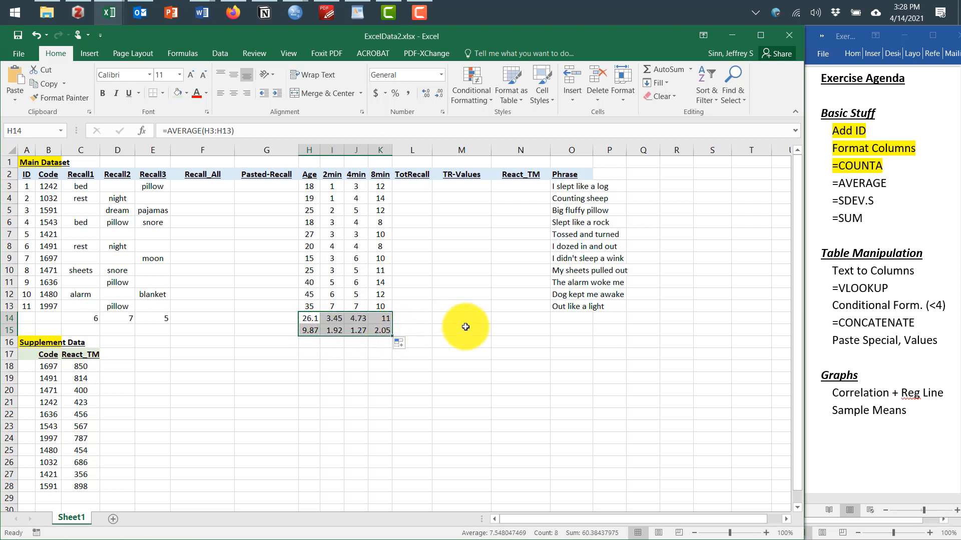
Switch to the Word agenda and highlight the "=AVERAGE" and "=SDEV.S" items in yellow
{"action": "left_click", "coordinate": [893, 184]}
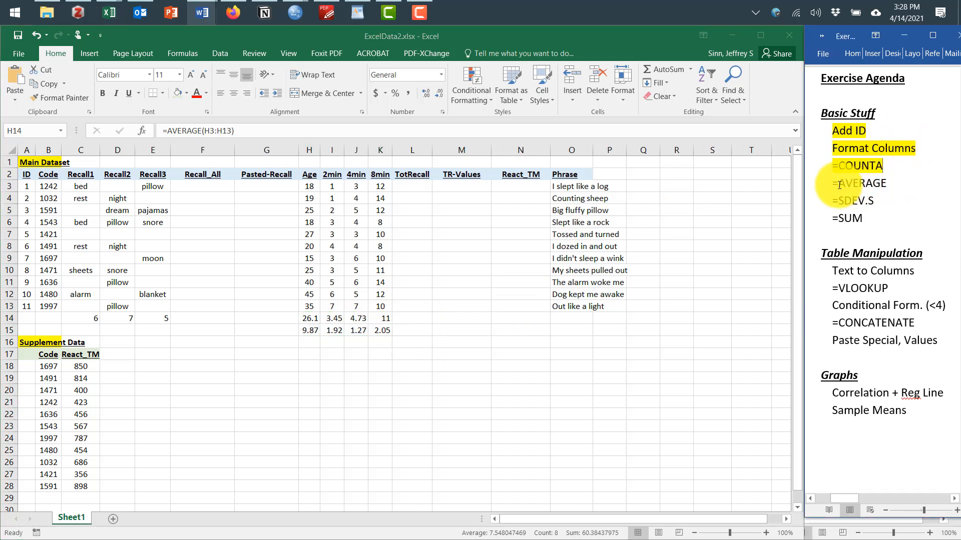
{"action": "left_click_drag", "start_coordinate": [825, 184], "coordinate": [874, 198]}
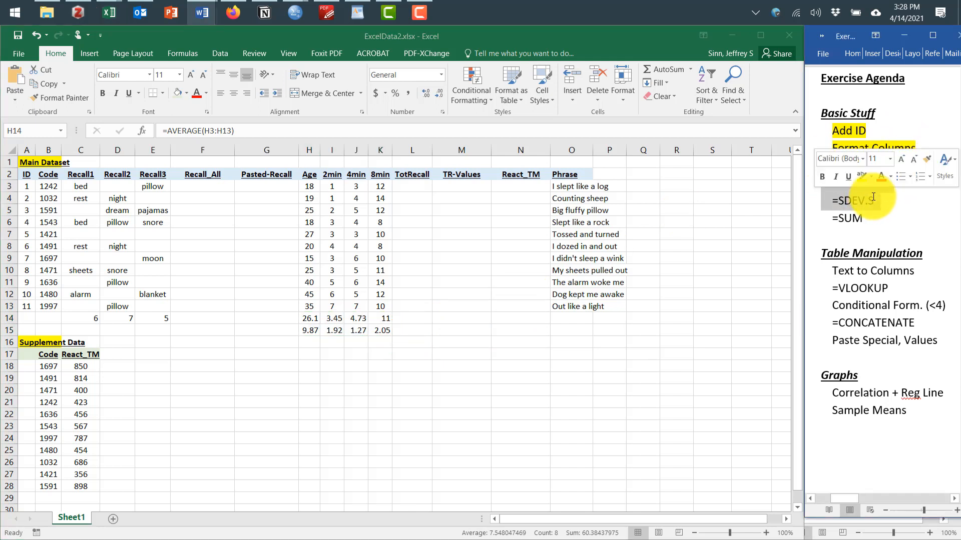
{"action": "key", "text": "ctrl+alt+h"}
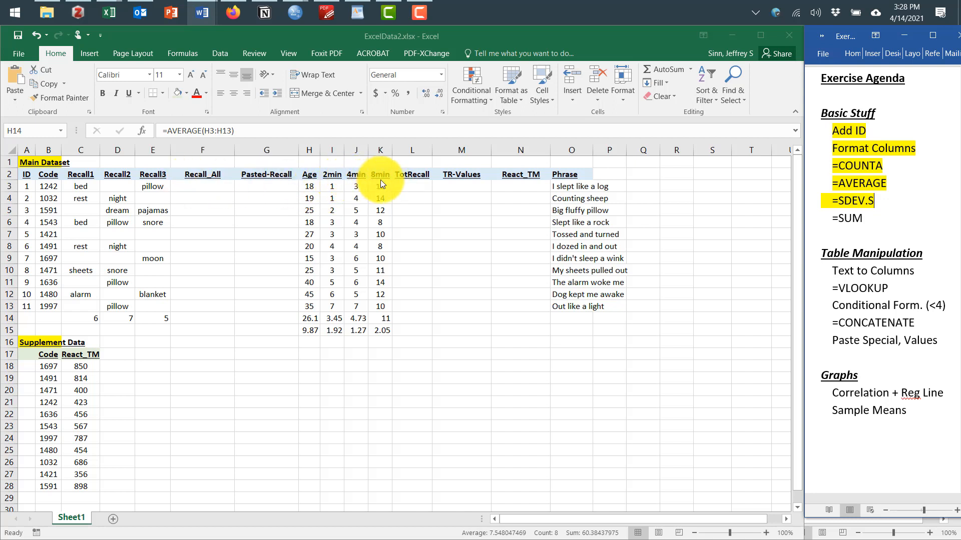
Switch to Excel and enter =SUM(I3:K3) in cell L3 to total the 2min, 4min and 8min recall scores
{"action": "double_click", "coordinate": [416, 188]}
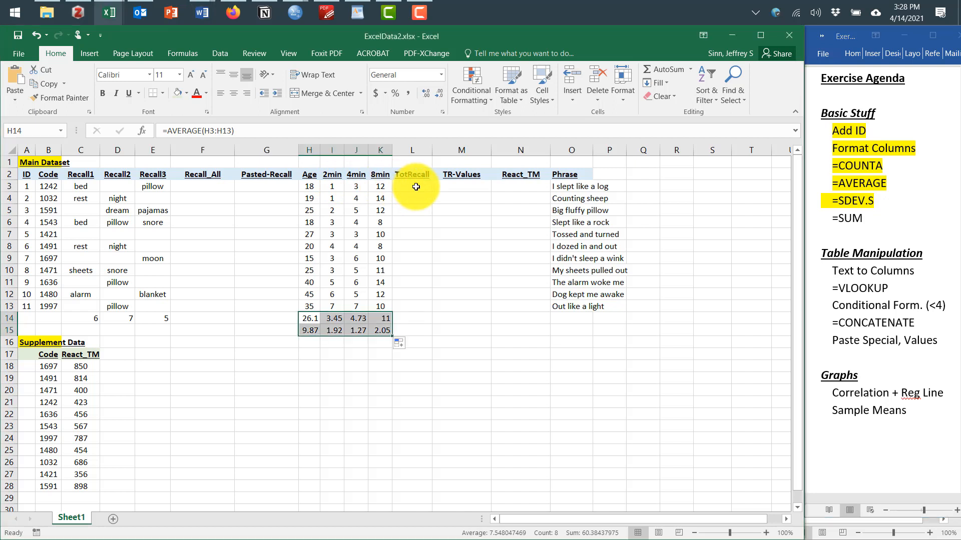
{"action": "left_click", "coordinate": [415, 188]}
{"action": "key", "text": "Escape"}
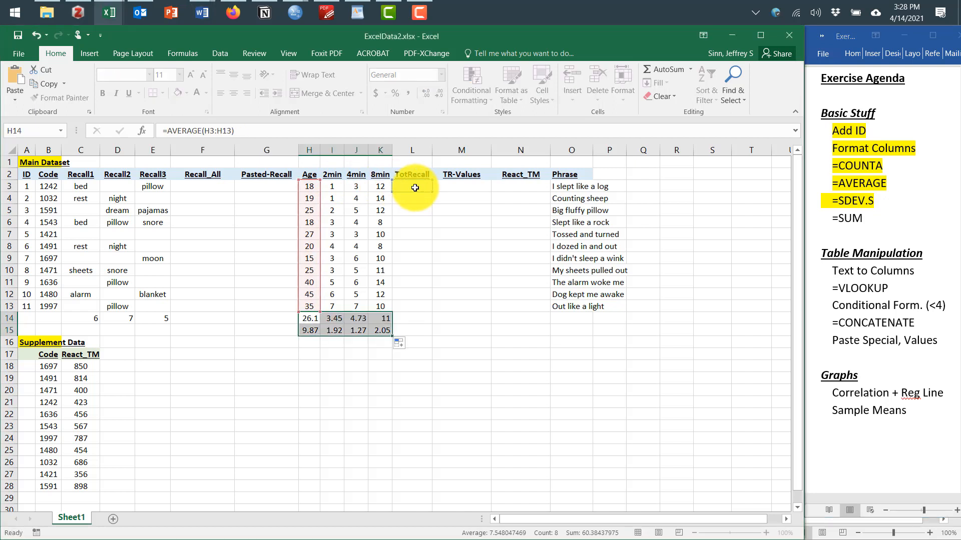
{"action": "left_click", "coordinate": [416, 191]}
{"action": "type", "text": "=sum("}
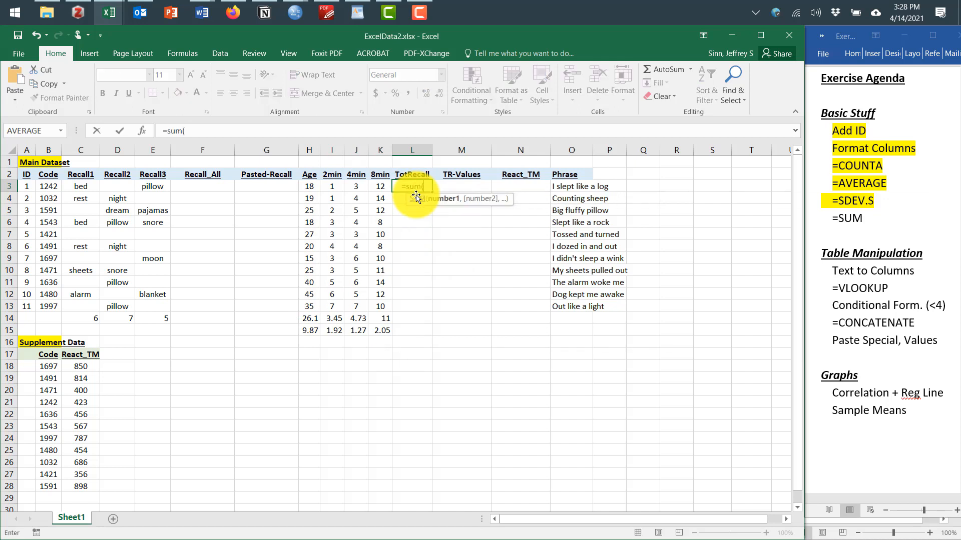
{"action": "left_click_drag", "start_coordinate": [332, 186], "coordinate": [380, 186]}
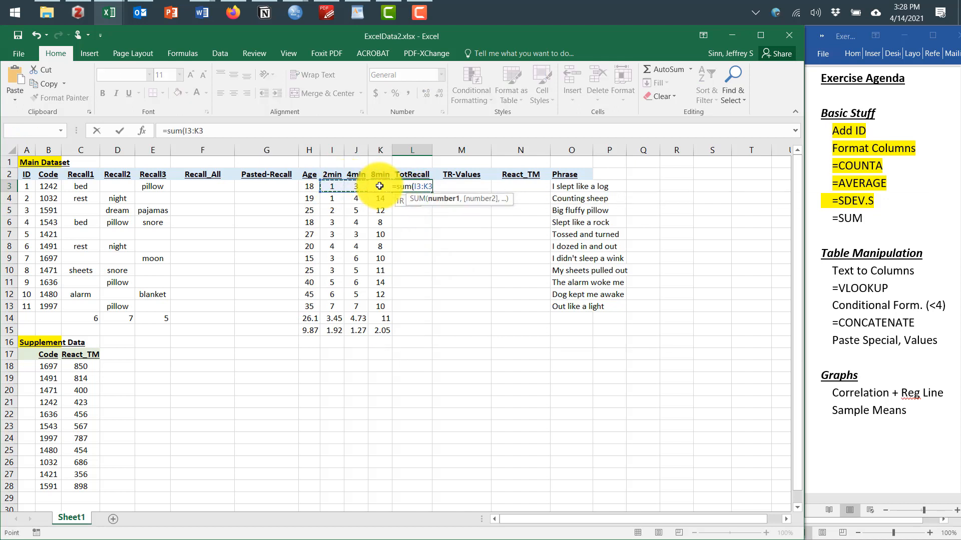
{"action": "type", "text": ")"}
{"action": "key", "text": "Return"}
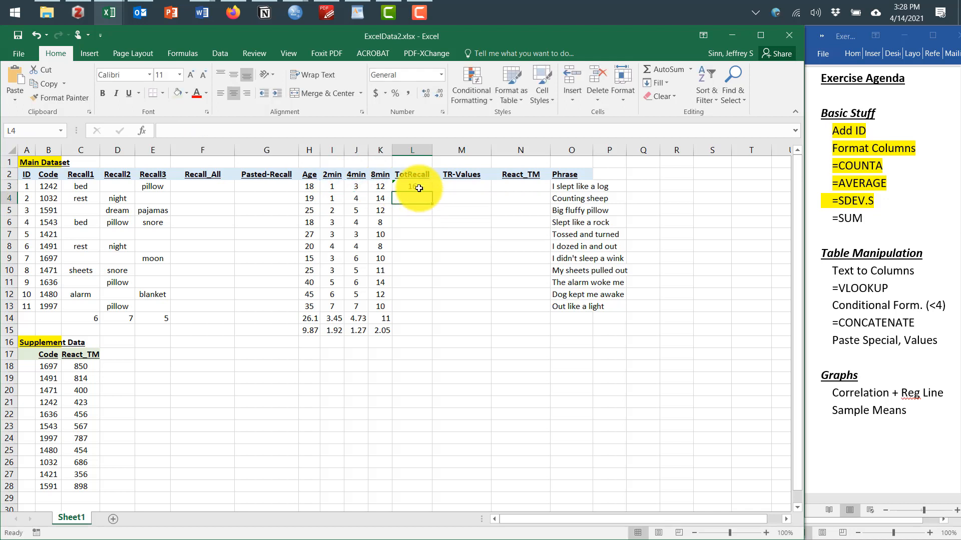
Check the L3 formula and copy it down to L13, and highlight the "=SUM" item in yellow in the Word agenda
{"action": "double_click", "coordinate": [419, 188]}
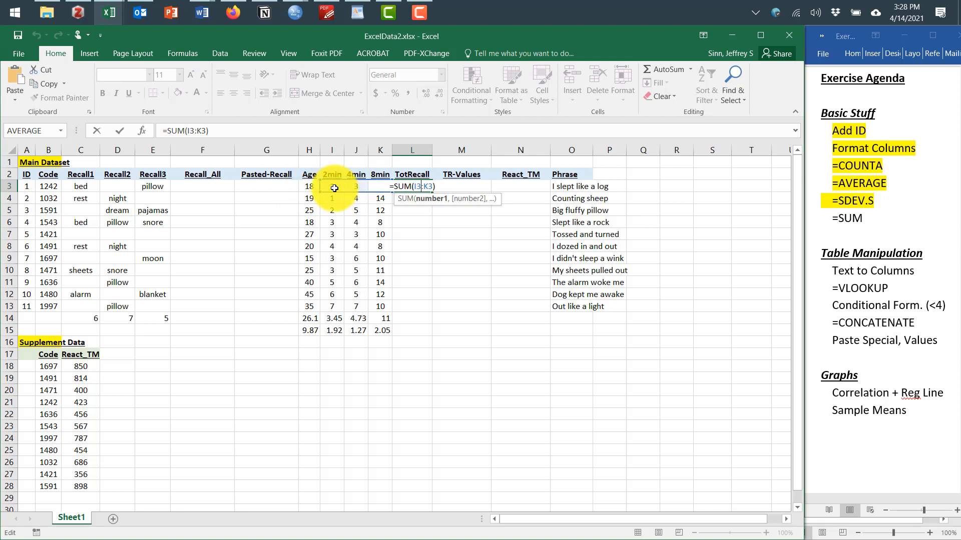
{"action": "left_click", "coordinate": [407, 245]}
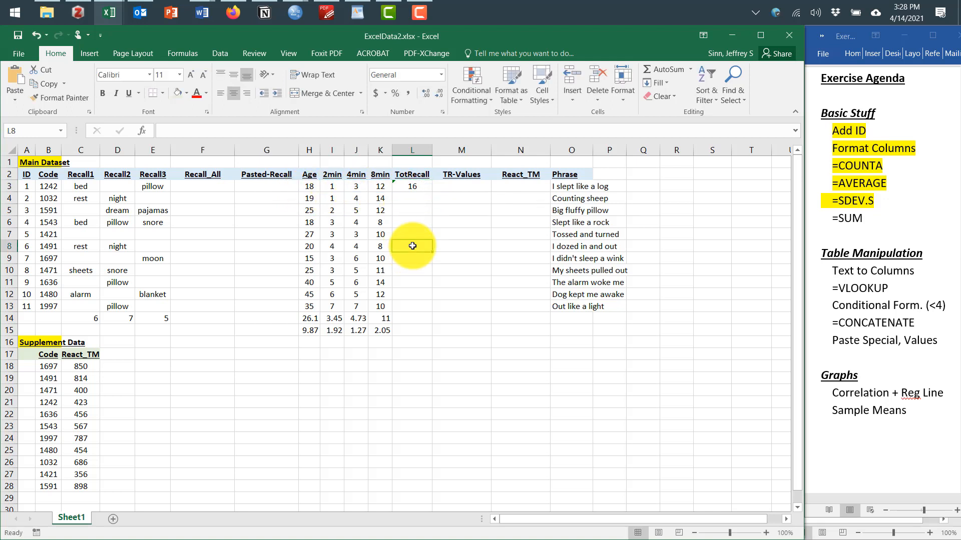
{"action": "left_click", "coordinate": [416, 186]}
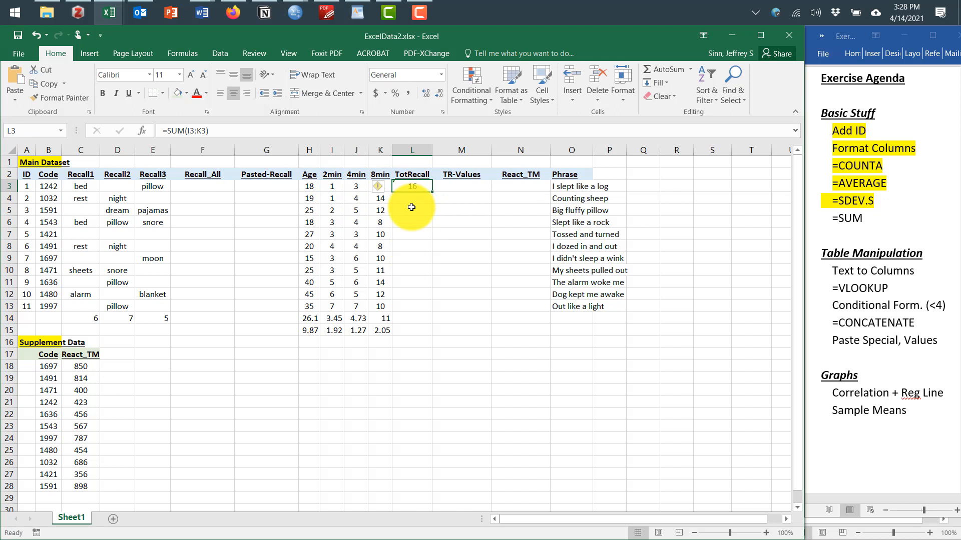
{"action": "left_click_drag", "start_coordinate": [431, 191], "coordinate": [425, 308]}
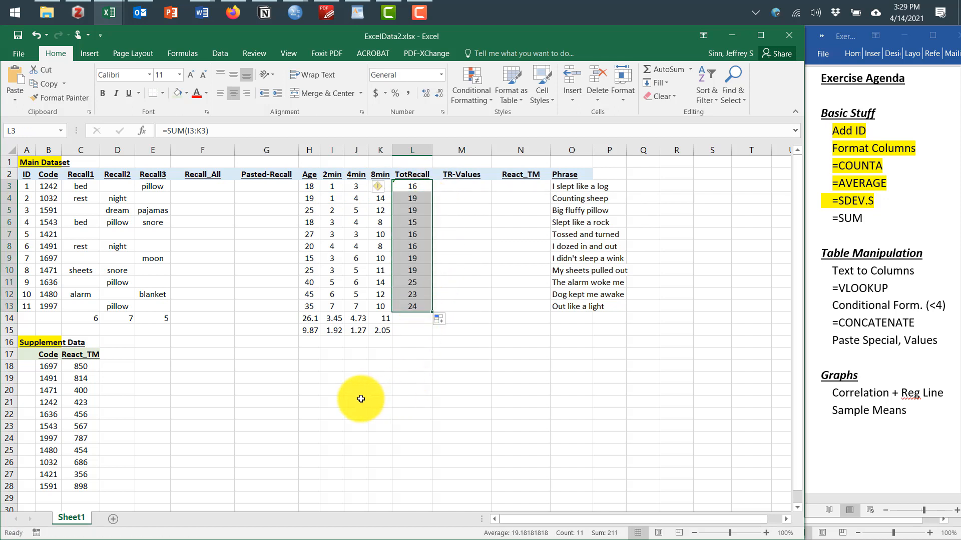
{"action": "left_click", "coordinate": [347, 394]}
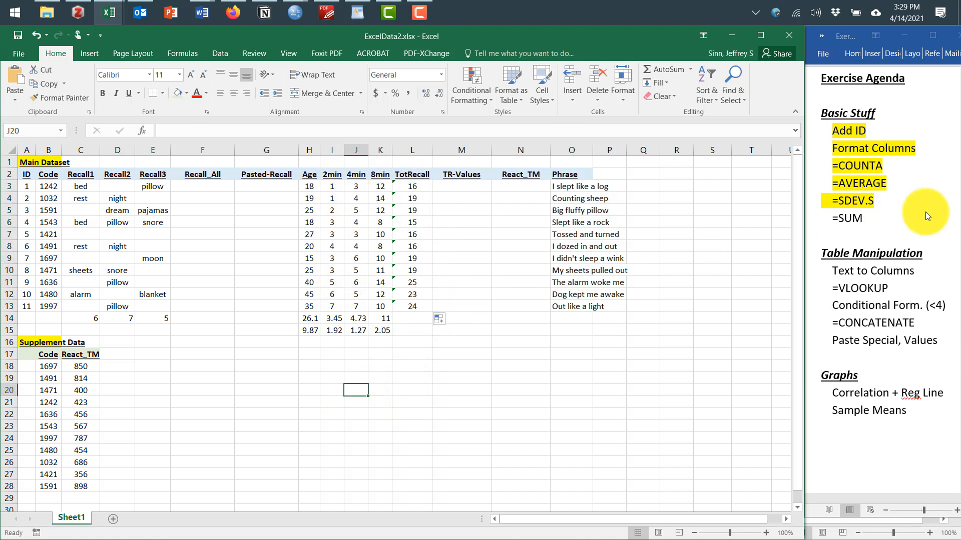
{"action": "left_click_drag", "start_coordinate": [871, 218], "coordinate": [834, 221]}
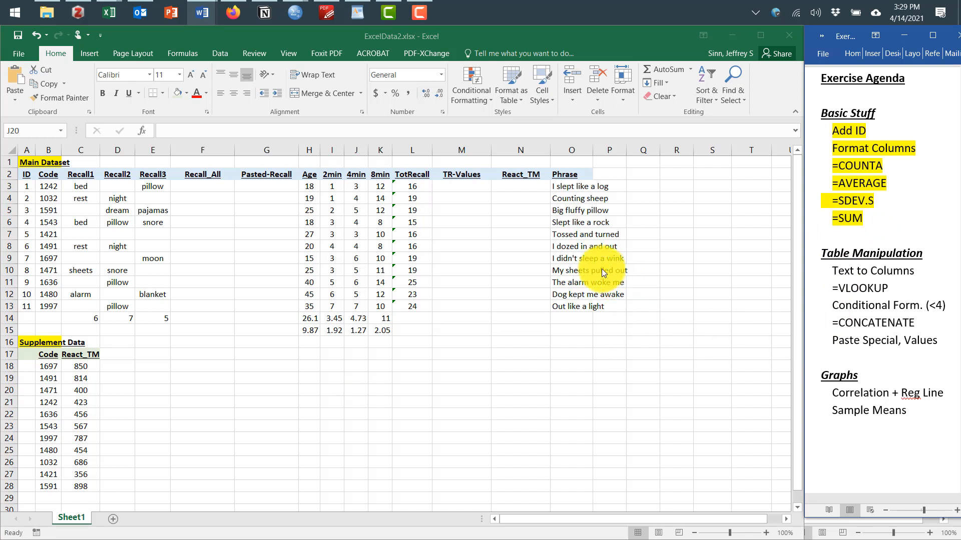
Switch to Excel and split the phrases in O3:O13 into separate columns with Text to Columns, delimited by Space only
{"action": "left_click", "coordinate": [558, 187]}
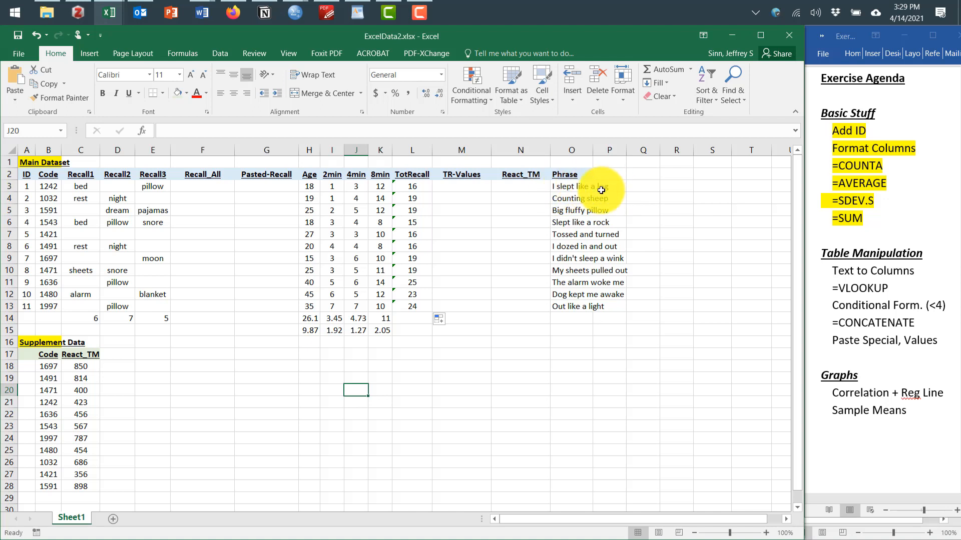
{"action": "left_click", "coordinate": [559, 189]}
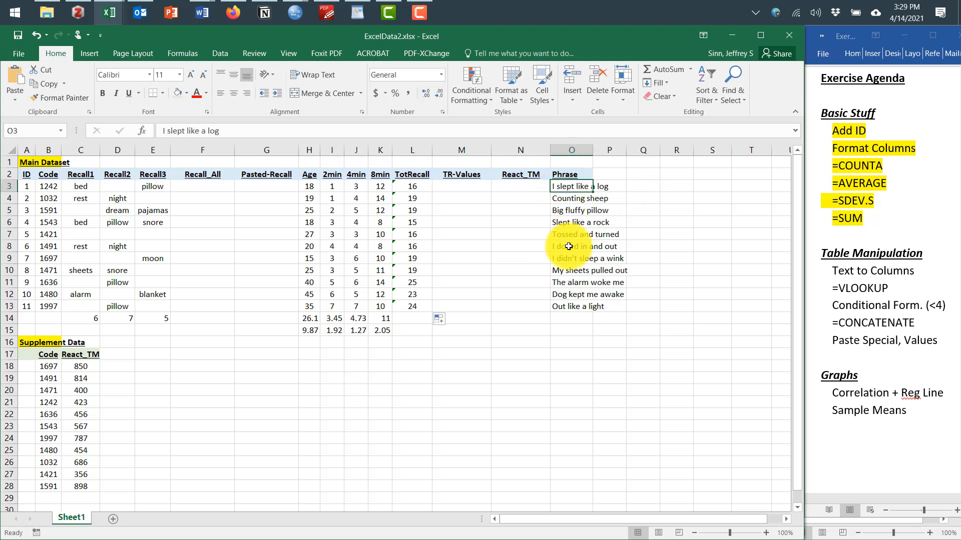
{"action": "left_click", "coordinate": [572, 306], "text": "shift"}
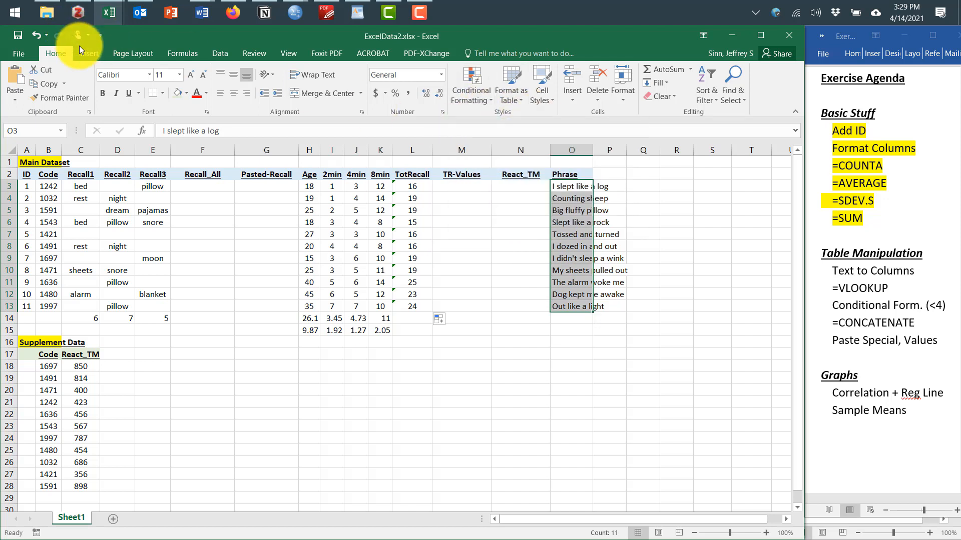
{"action": "left_click", "coordinate": [220, 53]}
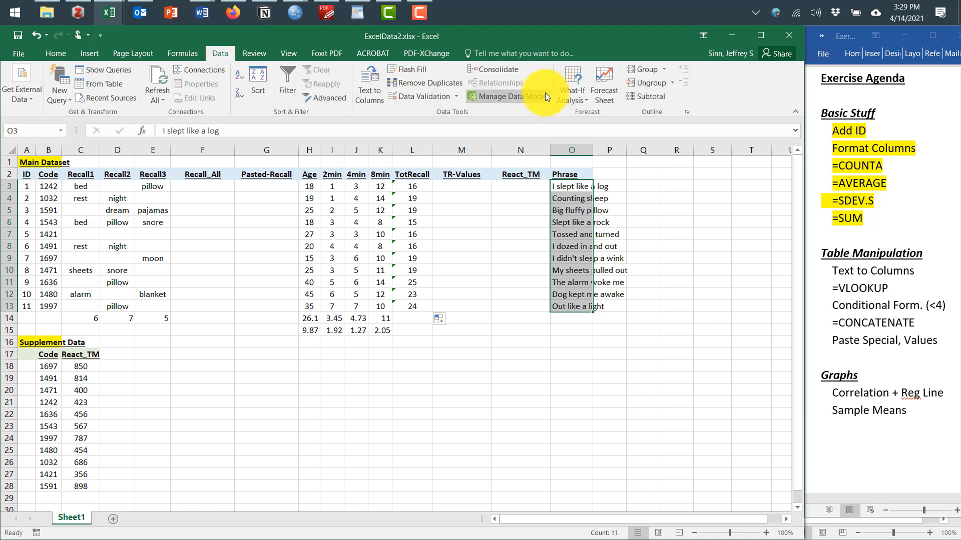
{"action": "left_click", "coordinate": [365, 88]}
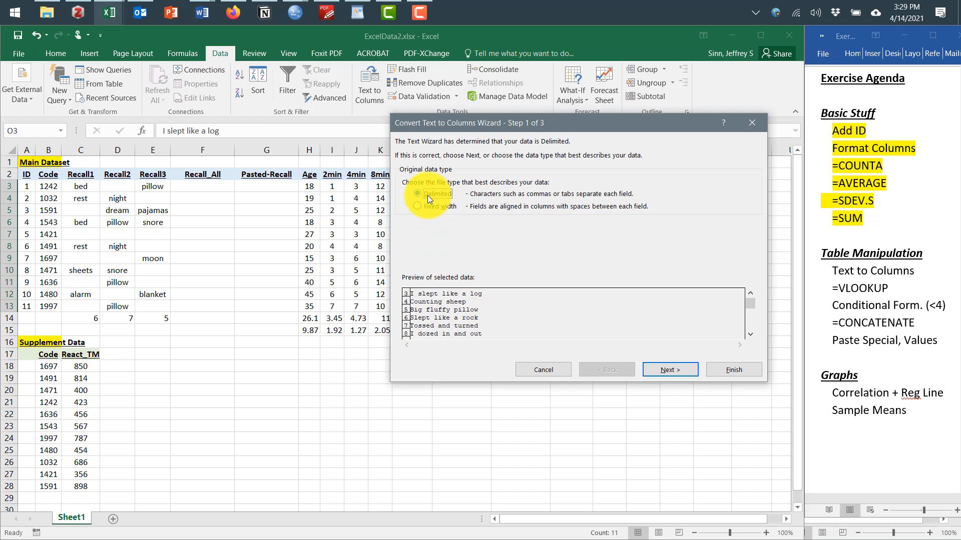
{"action": "left_click", "coordinate": [658, 371]}
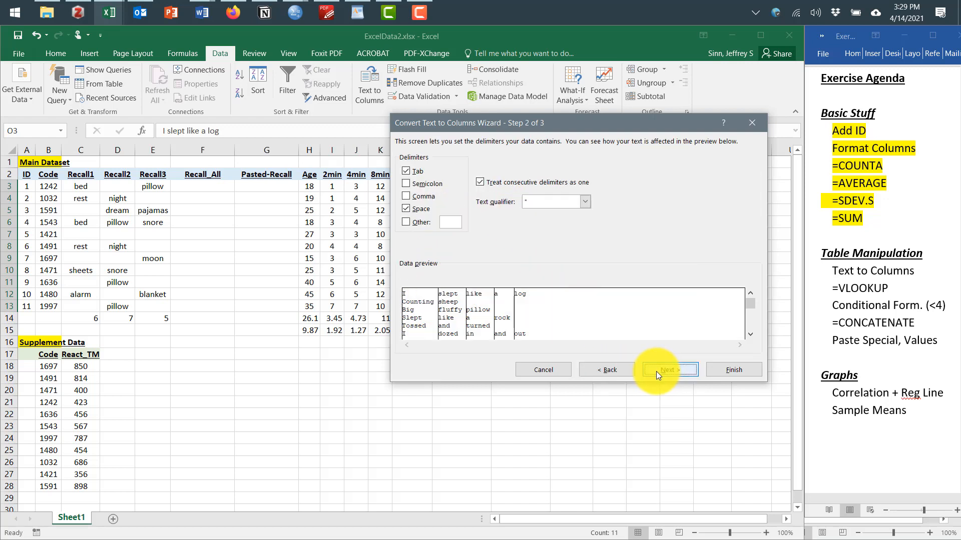
{"action": "left_click", "coordinate": [405, 171]}
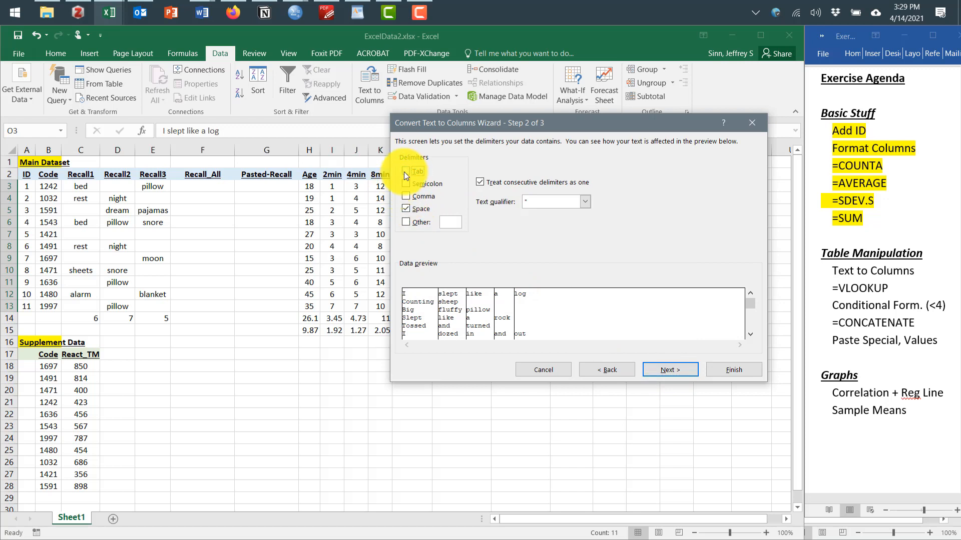
{"action": "left_click", "coordinate": [406, 208]}
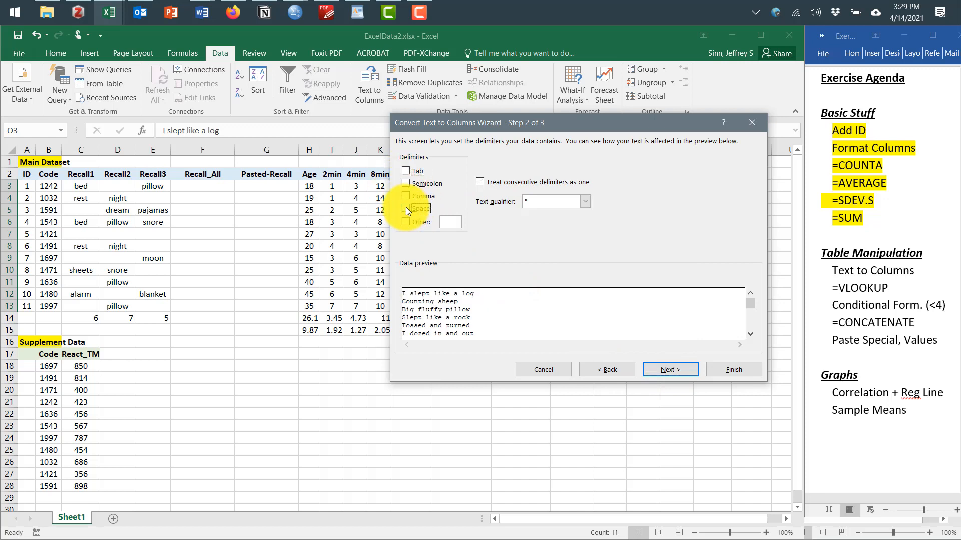
{"action": "left_click", "coordinate": [406, 207]}
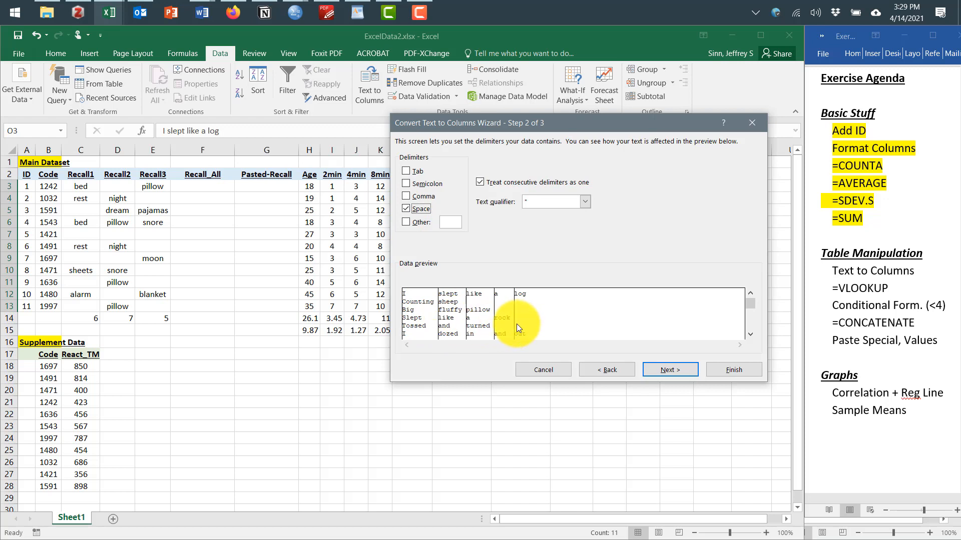
{"action": "left_click", "coordinate": [658, 369]}
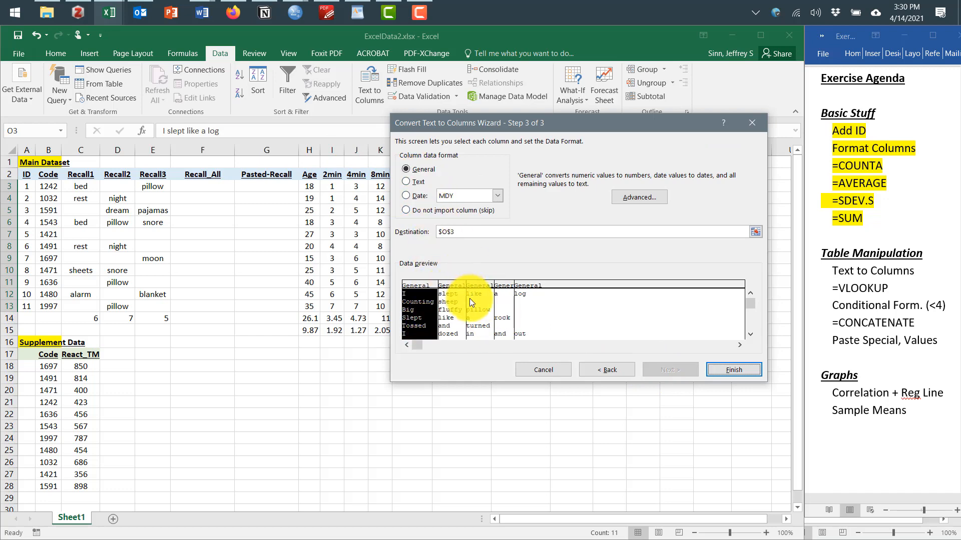
{"action": "left_click", "coordinate": [719, 373]}
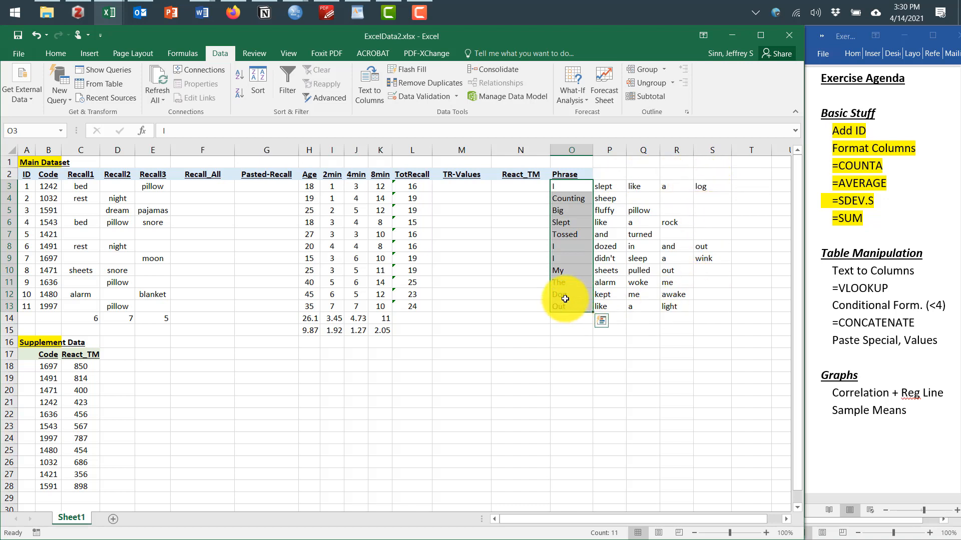
Switch to the Word agenda and highlight the "Text to Columns" item in yellow
{"action": "left_click_drag", "start_coordinate": [832, 271], "coordinate": [916, 272]}
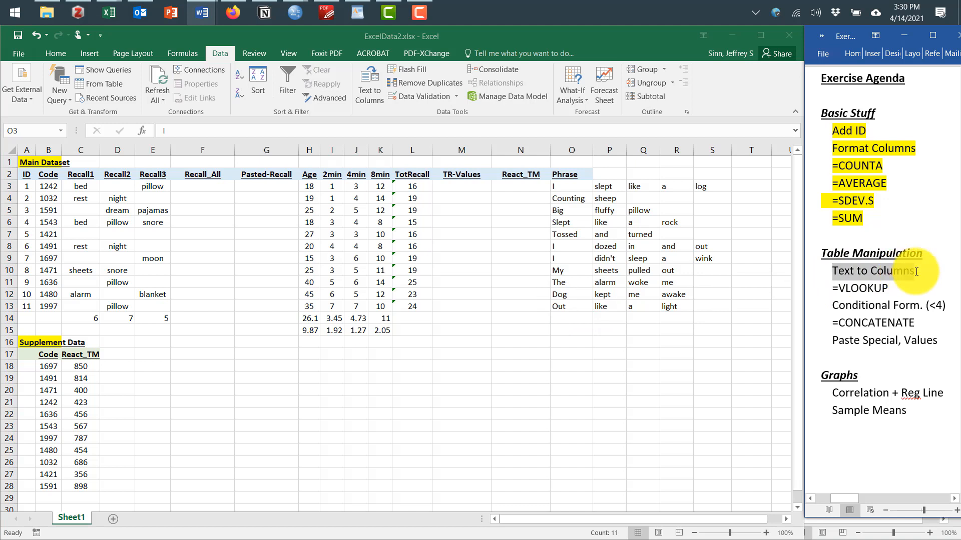
{"action": "left_click", "coordinate": [879, 253]}
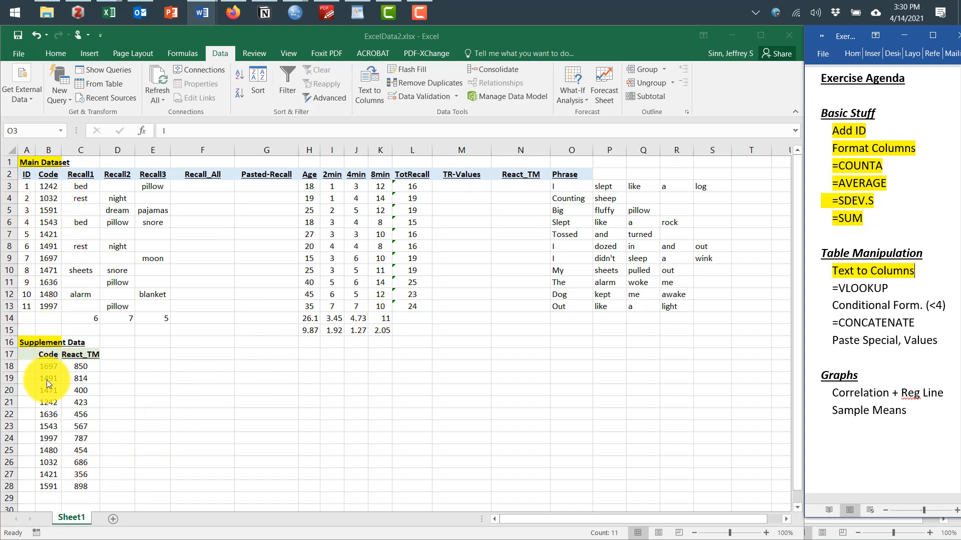
Switch to Excel, start a VLOOKUP formula in cell N3 under React_TM and open its function arguments clear of the data
{"action": "left_click", "coordinate": [526, 185]}
{"action": "left_click", "coordinate": [529, 185]}
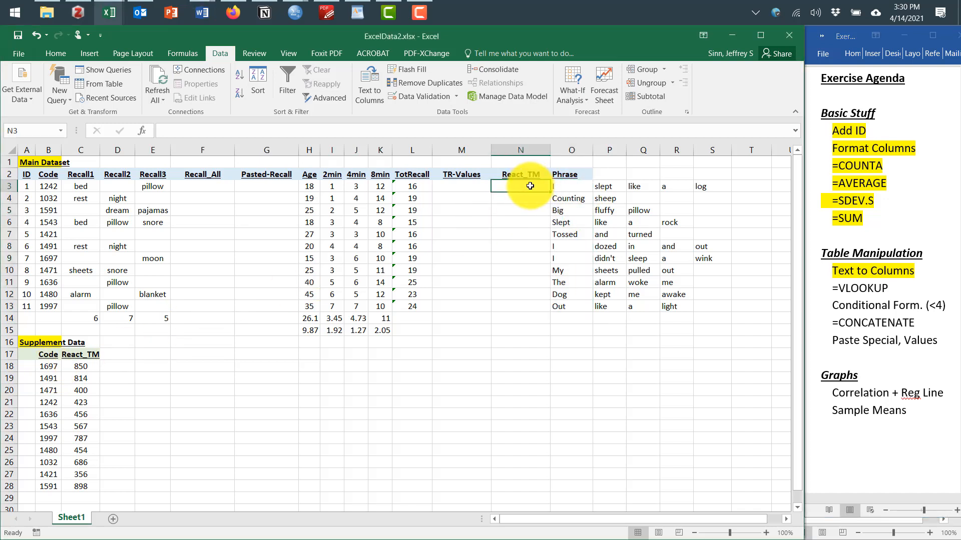
{"action": "type", "text": "=v"}
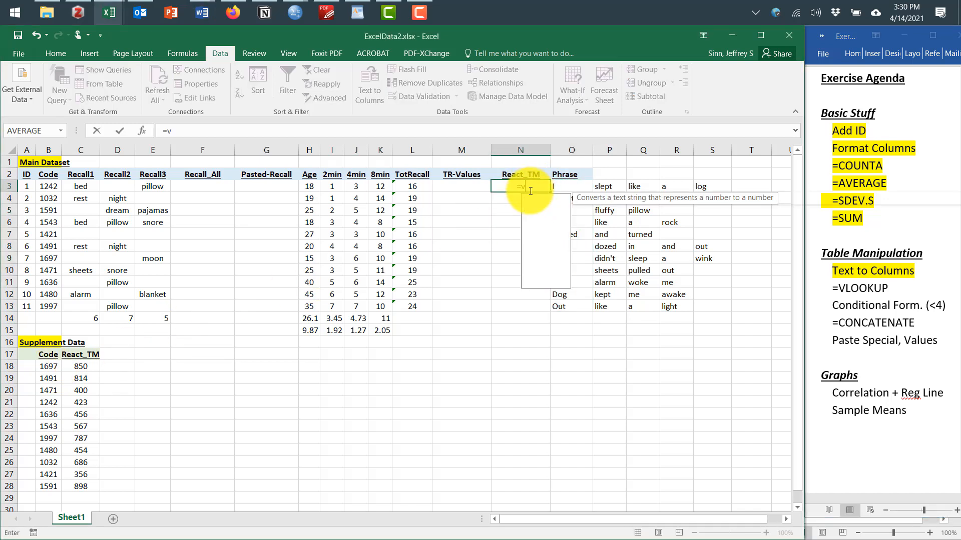
{"action": "type", "text": "lookup"}
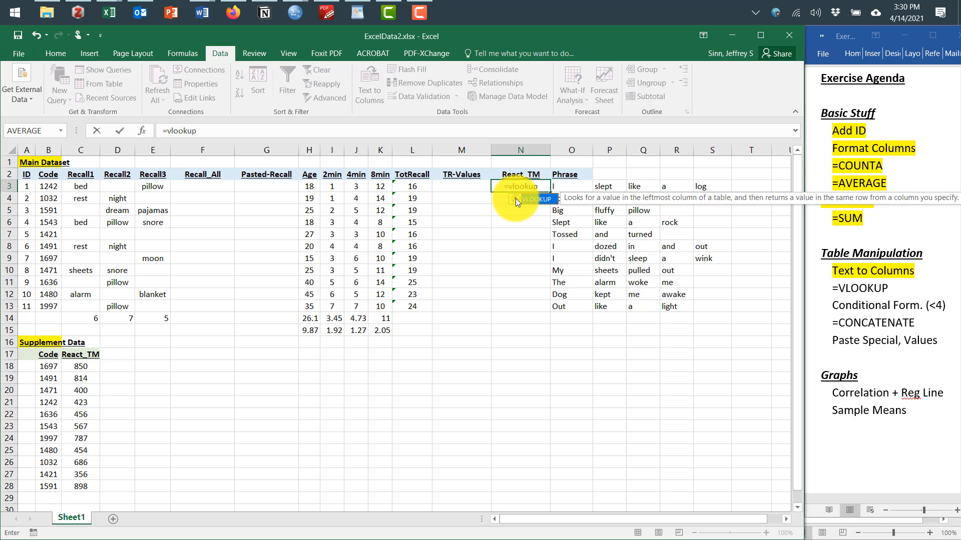
{"action": "double_click", "coordinate": [516, 199]}
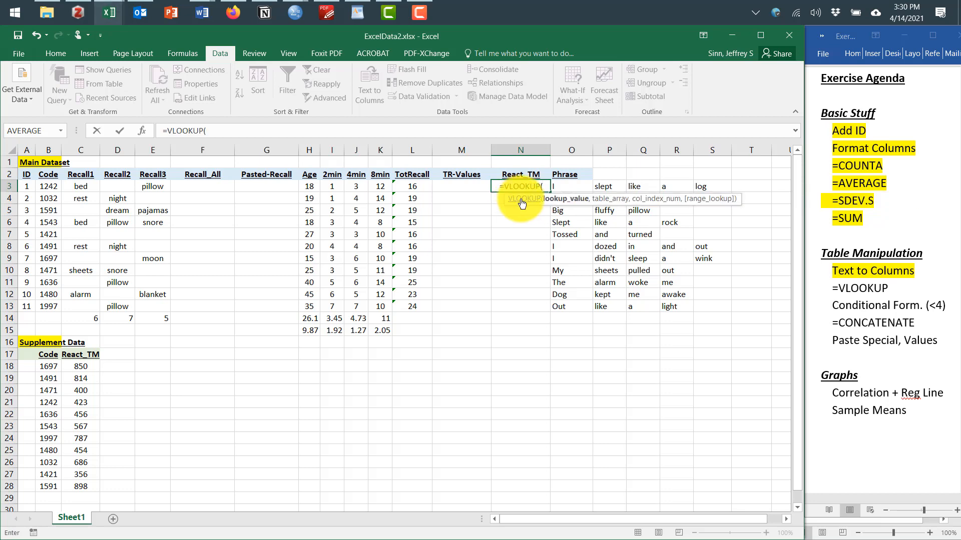
{"action": "left_click", "coordinate": [521, 199]}
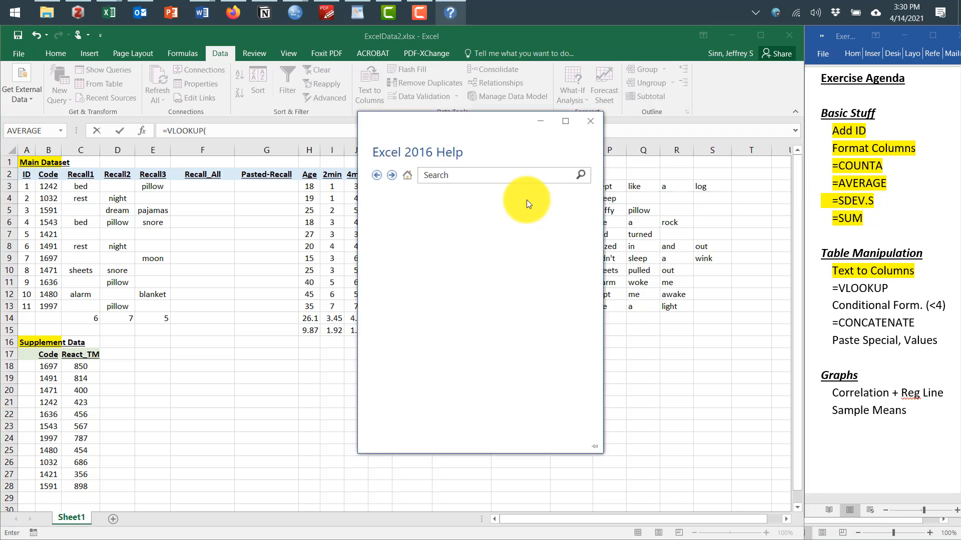
{"action": "left_click", "coordinate": [590, 121]}
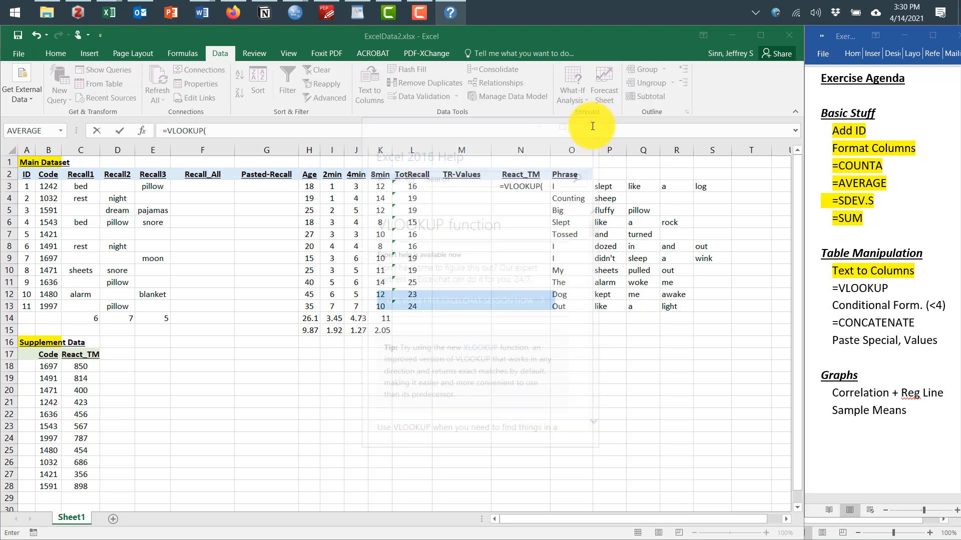
{"action": "left_click", "coordinate": [142, 131]}
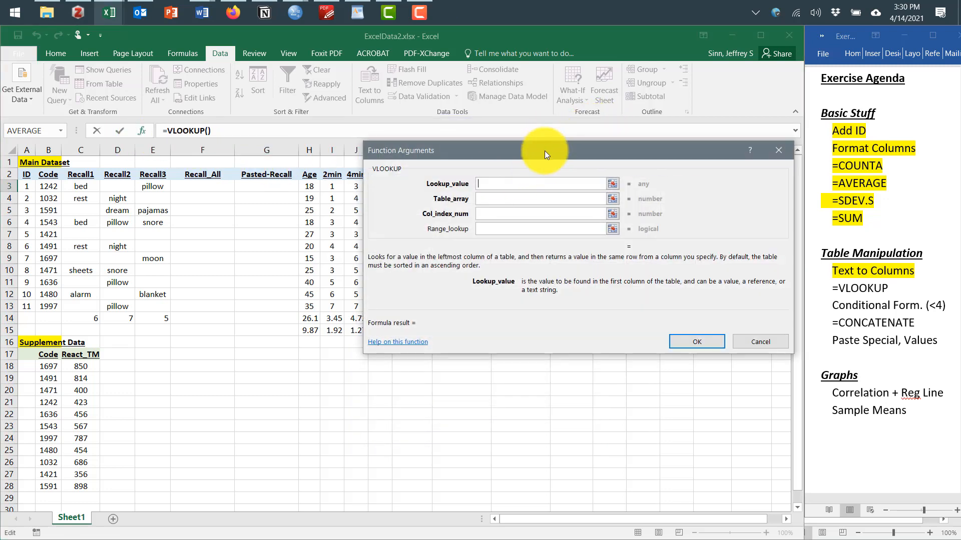
{"action": "left_click_drag", "start_coordinate": [545, 151], "coordinate": [581, 278]}
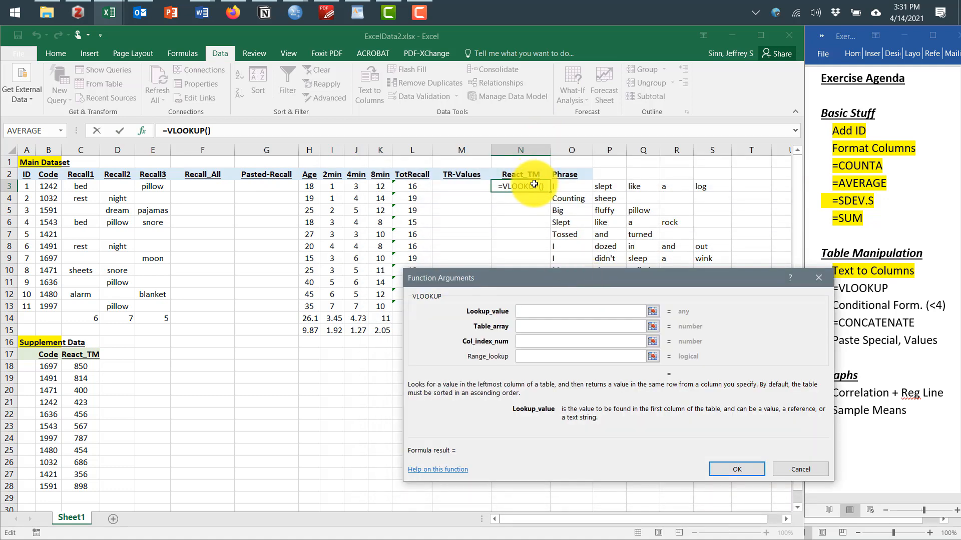
Set the VLOOKUP's lookup value to B3 and its table array to the supplement data range B18:C28
{"action": "left_click", "coordinate": [49, 188]}
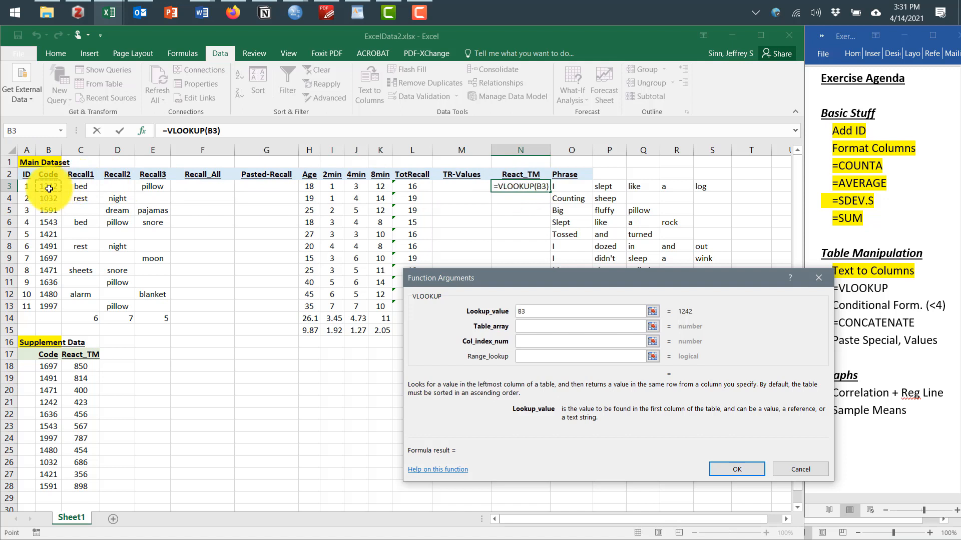
{"action": "left_click", "coordinate": [529, 325]}
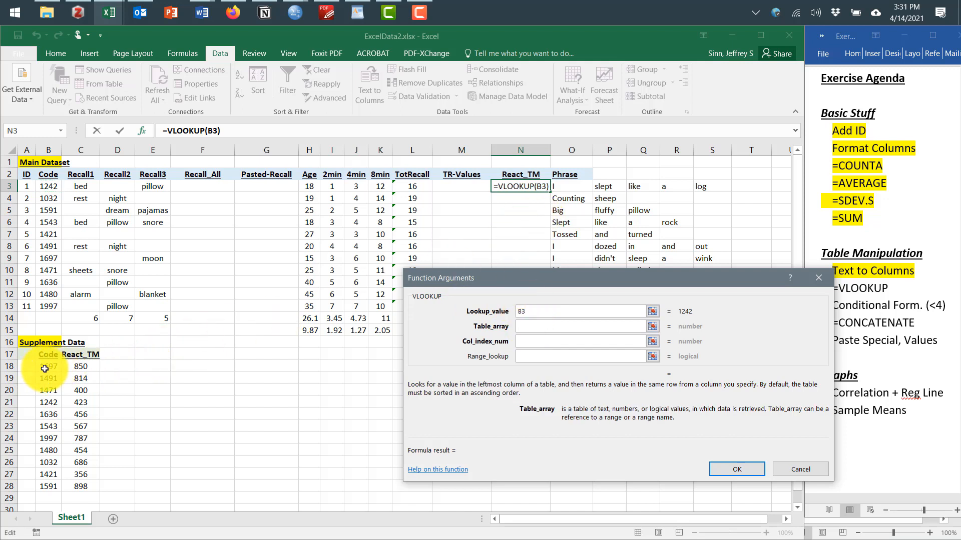
{"action": "left_click_drag", "start_coordinate": [45, 368], "coordinate": [78, 477]}
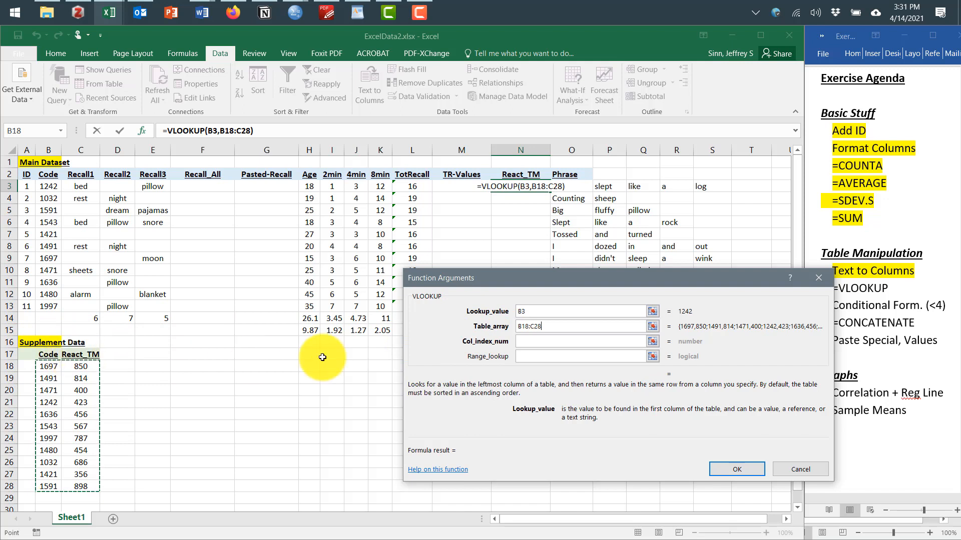
Set the VLOOKUP's column index to 2 and its range lookup to false, and enter the formula in N3
{"action": "left_click", "coordinate": [564, 340]}
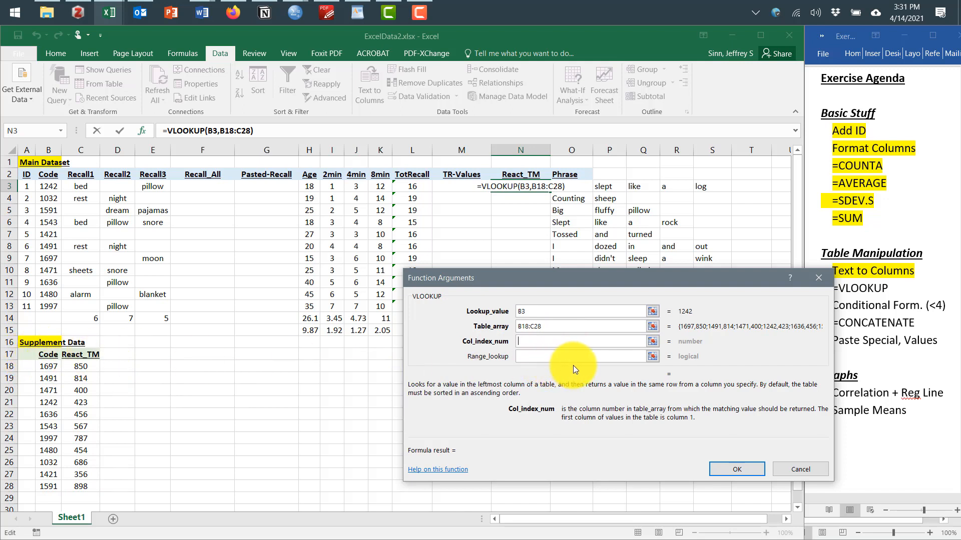
{"action": "type", "text": "2"}
{"action": "left_click", "coordinate": [550, 359]}
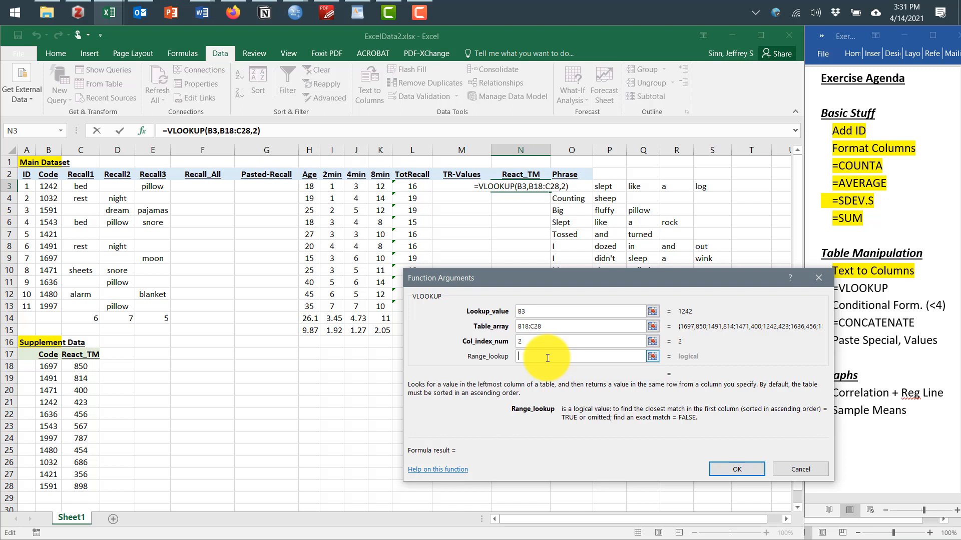
{"action": "type", "text": "false"}
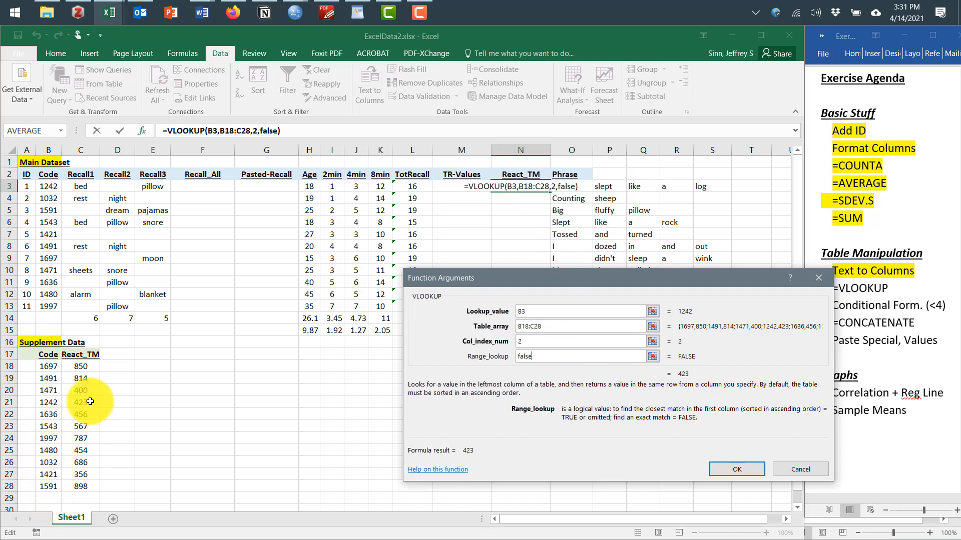
{"action": "left_click", "coordinate": [749, 465]}
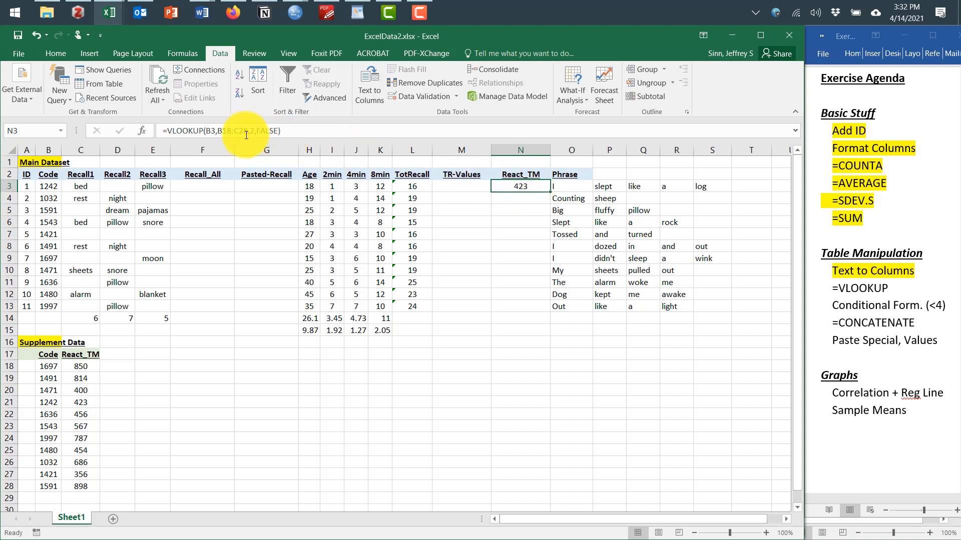
Lock the table array rows in N3's VLOOKUP as B$18:C$28 and fill the formula down through N13
{"action": "left_click", "coordinate": [217, 131]}
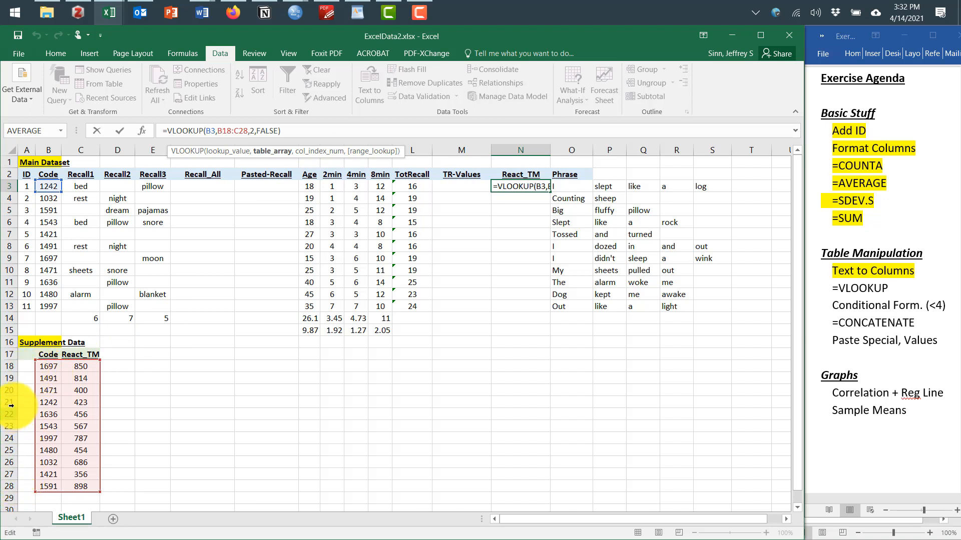
{"action": "left_click", "coordinate": [226, 131]}
{"action": "type", "text": "$"}
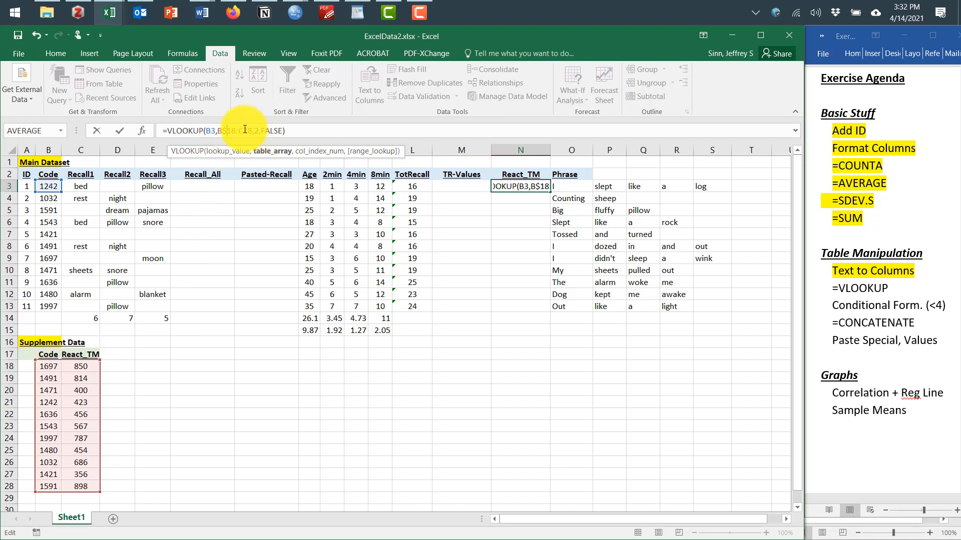
{"action": "left_click", "coordinate": [245, 131]}
{"action": "type", "text": "$"}
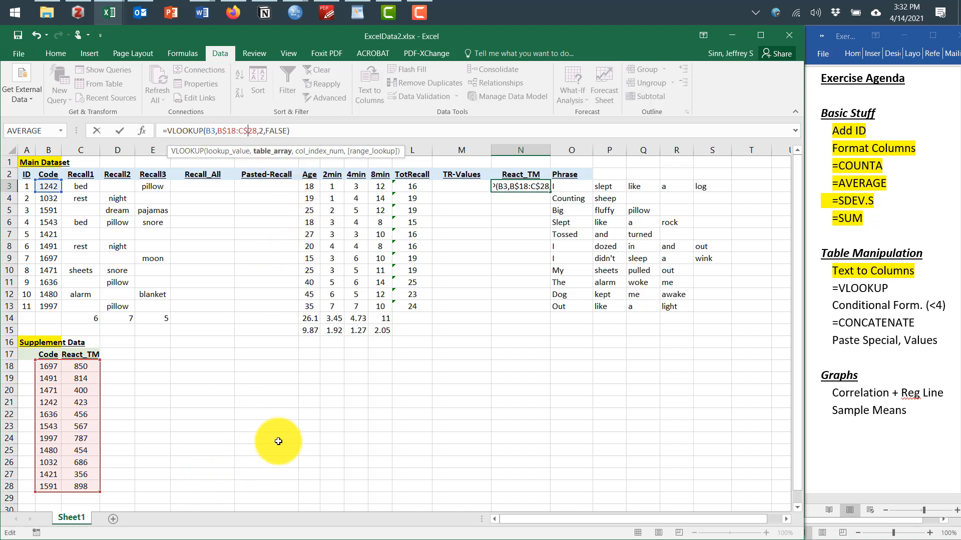
{"action": "left_click", "coordinate": [279, 441]}
{"action": "left_click", "coordinate": [515, 186]}
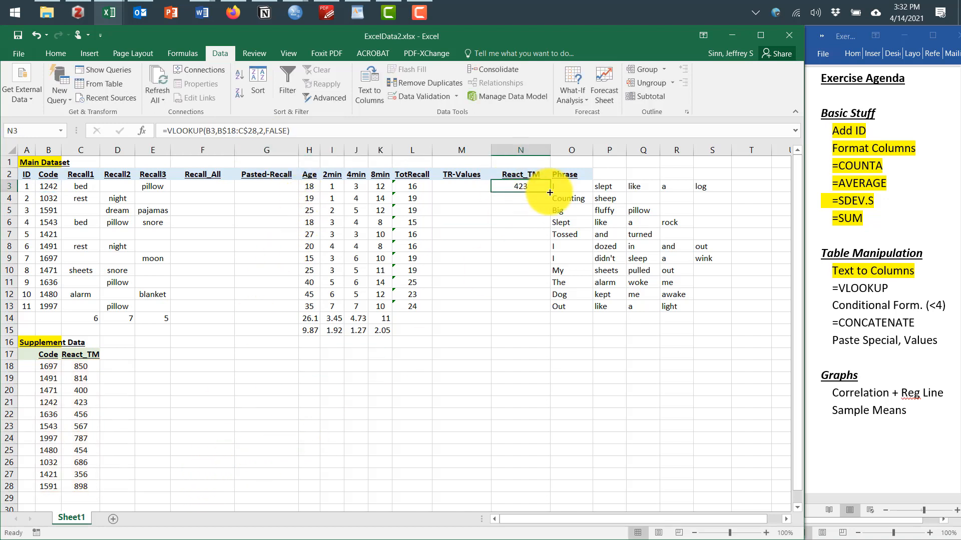
{"action": "left_click_drag", "start_coordinate": [551, 192], "coordinate": [532, 316]}
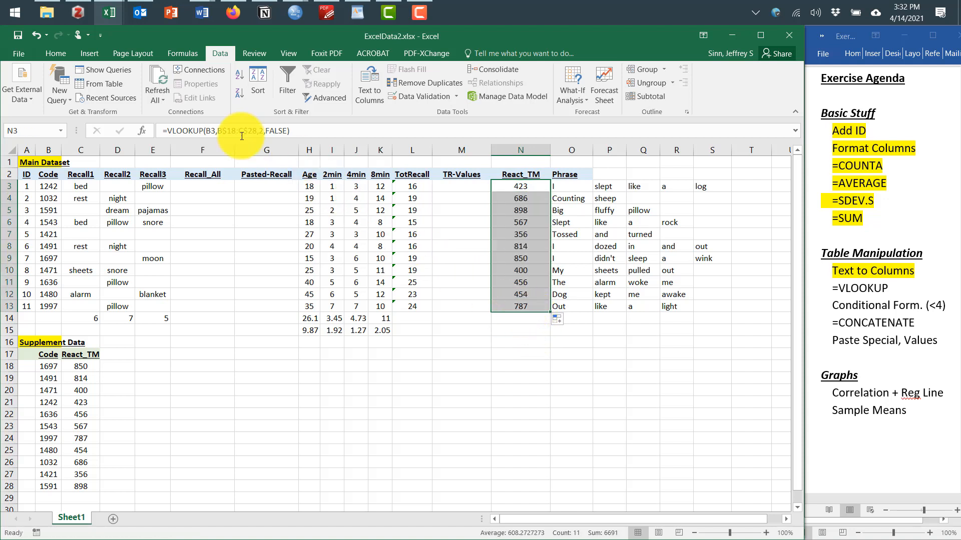
Examine the copied VLOOKUP formulas down the React_TM column to check their lookup cells and table array
{"action": "left_click", "coordinate": [522, 203]}
{"action": "left_click", "coordinate": [522, 210]}
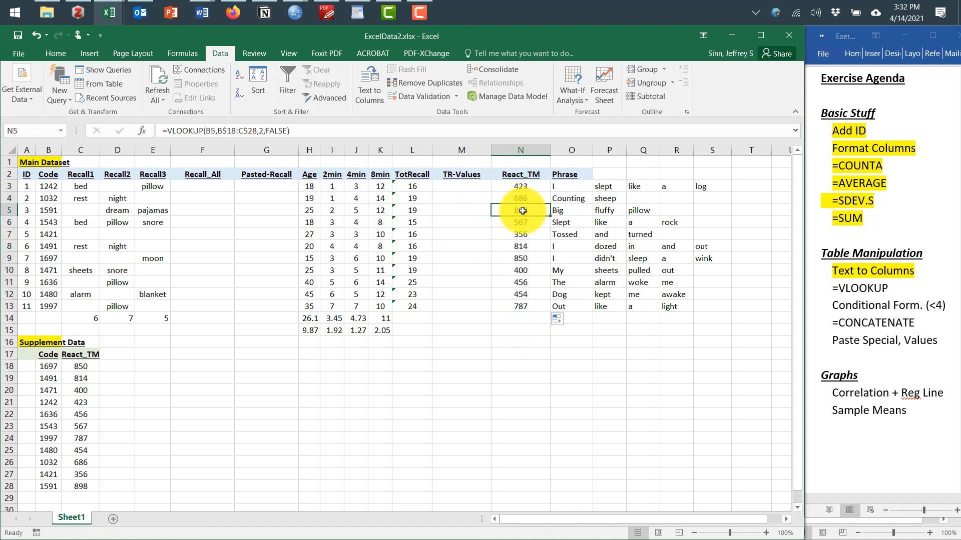
{"action": "left_click", "coordinate": [522, 223]}
{"action": "left_click", "coordinate": [523, 234]}
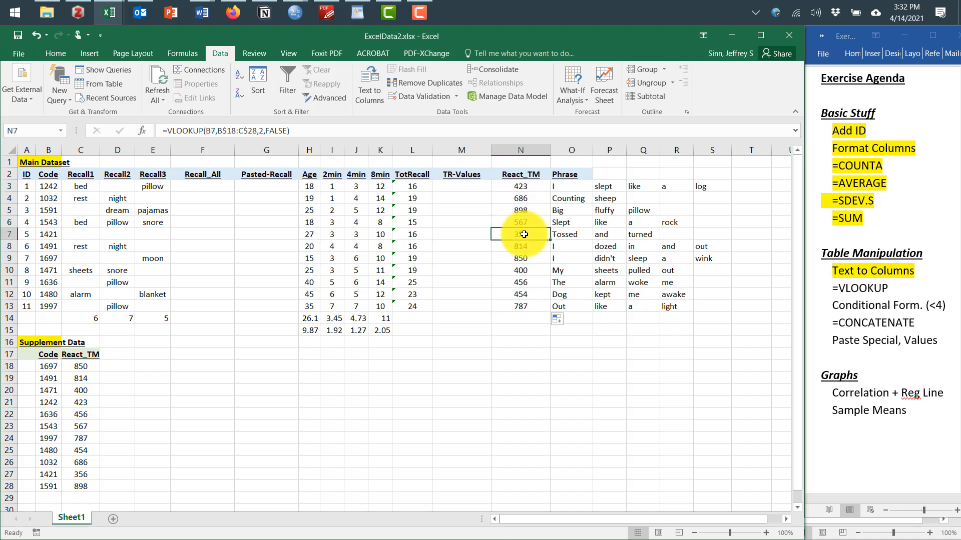
{"action": "left_click", "coordinate": [524, 246]}
{"action": "left_click", "coordinate": [526, 255]}
{"action": "left_click", "coordinate": [525, 270]}
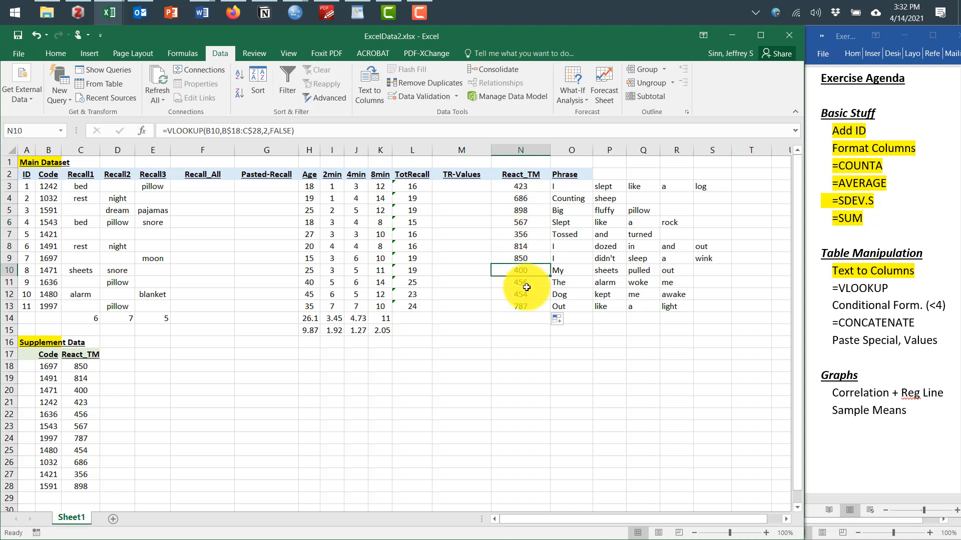
{"action": "left_click", "coordinate": [526, 282]}
{"action": "left_click", "coordinate": [527, 295]}
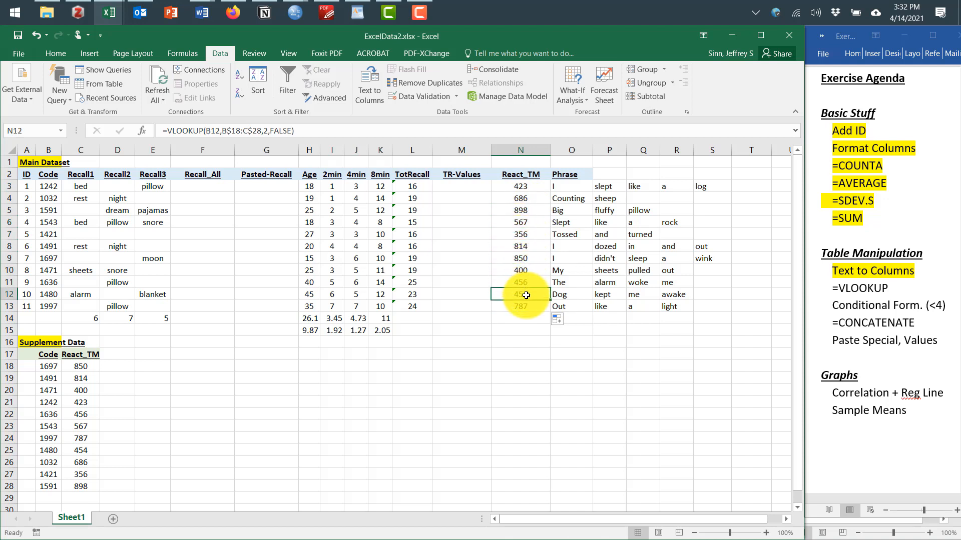
{"action": "left_click", "coordinate": [428, 438]}
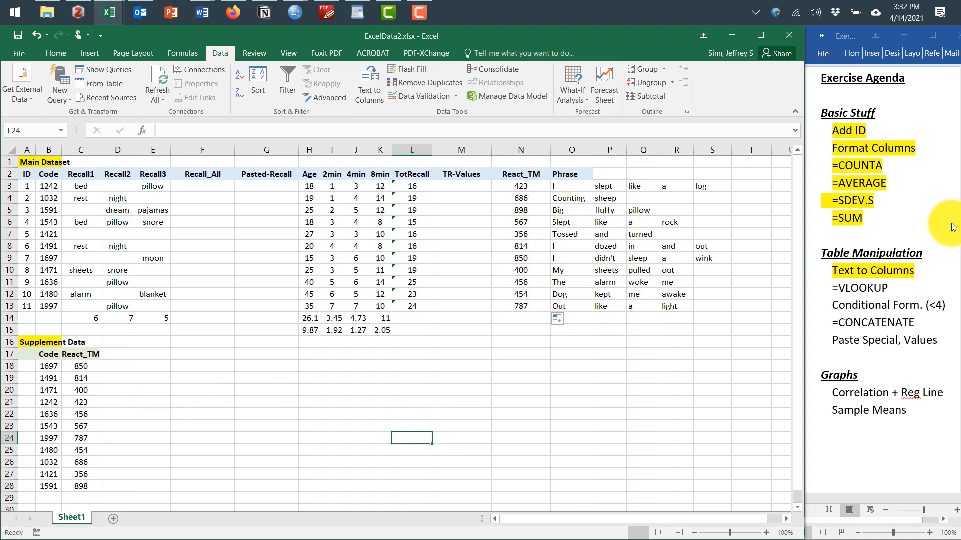
Switch to the Word agenda and highlight the "=VLOOKUP" item in yellow
{"action": "left_click", "coordinate": [904, 287]}
{"action": "left_click_drag", "start_coordinate": [833, 290], "coordinate": [891, 289]}
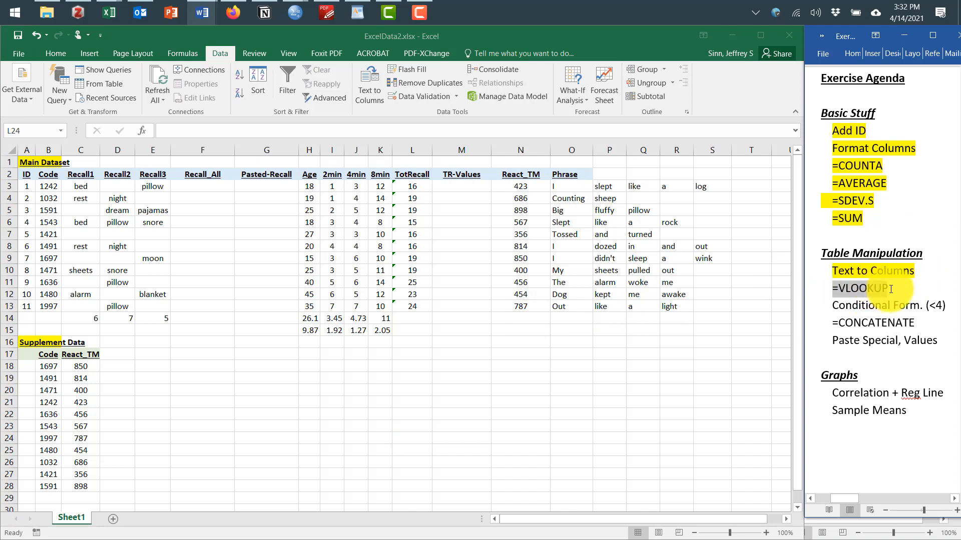
{"action": "key", "text": "ctrl+alt+h"}
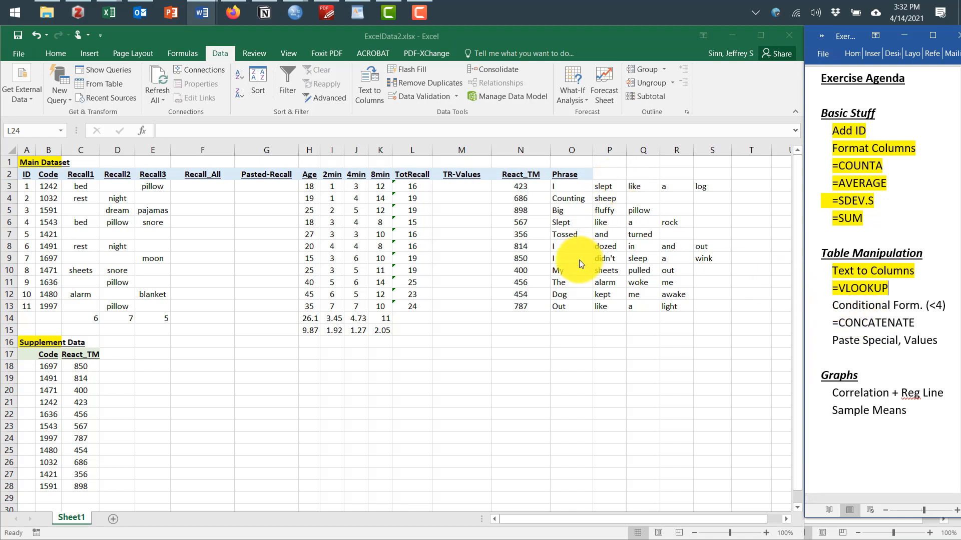
Switch to Excel and conditionally format the 2min, 4min and 8min values in I3:K13 less than 4 with Light Red Fill with Dark Red Text
{"action": "left_click_drag", "start_coordinate": [329, 183], "coordinate": [370, 302]}
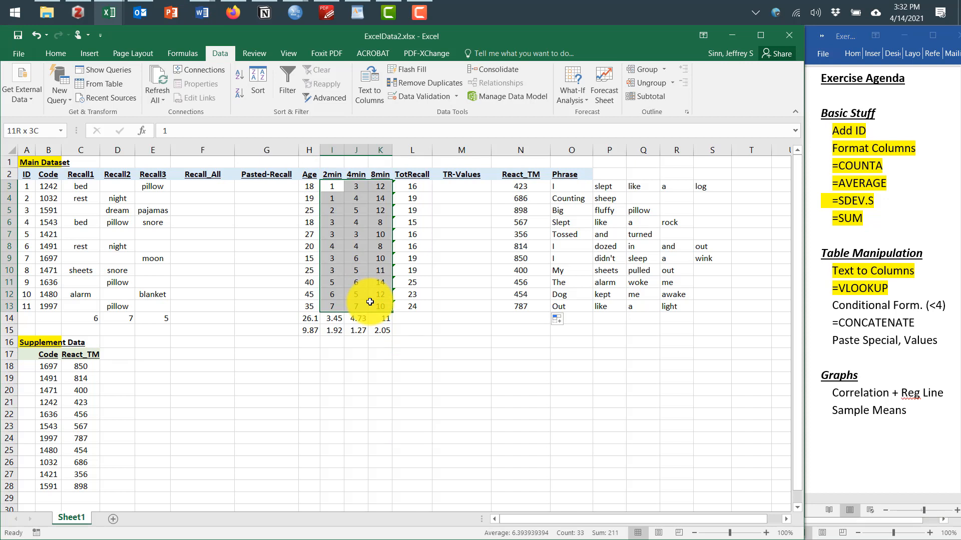
{"action": "left_click_drag", "start_coordinate": [370, 302], "coordinate": [370, 302]}
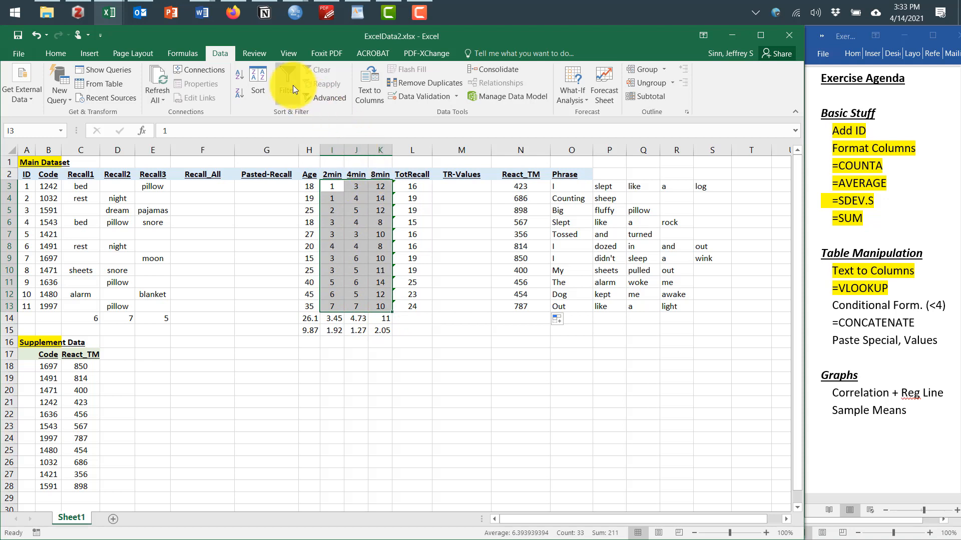
{"action": "left_click", "coordinate": [64, 56]}
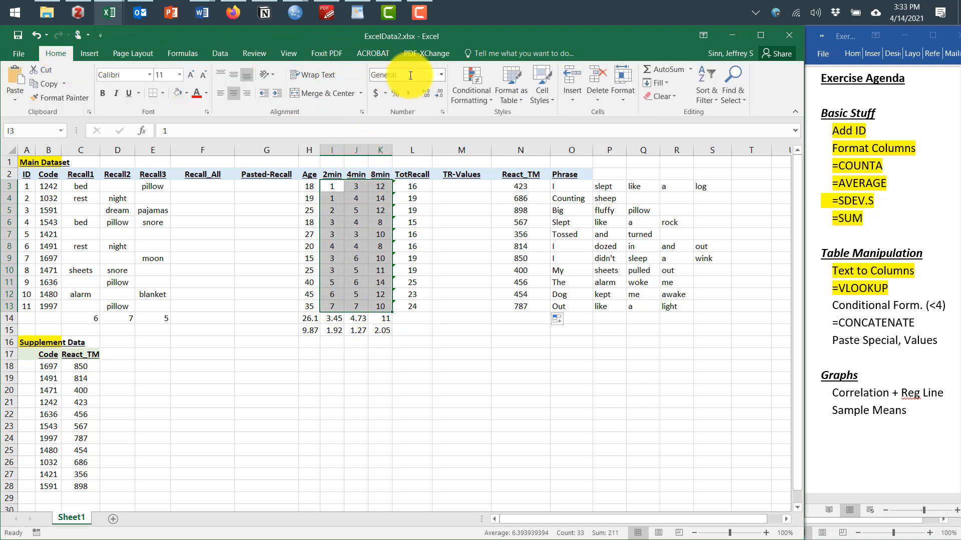
{"action": "left_click", "coordinate": [467, 83]}
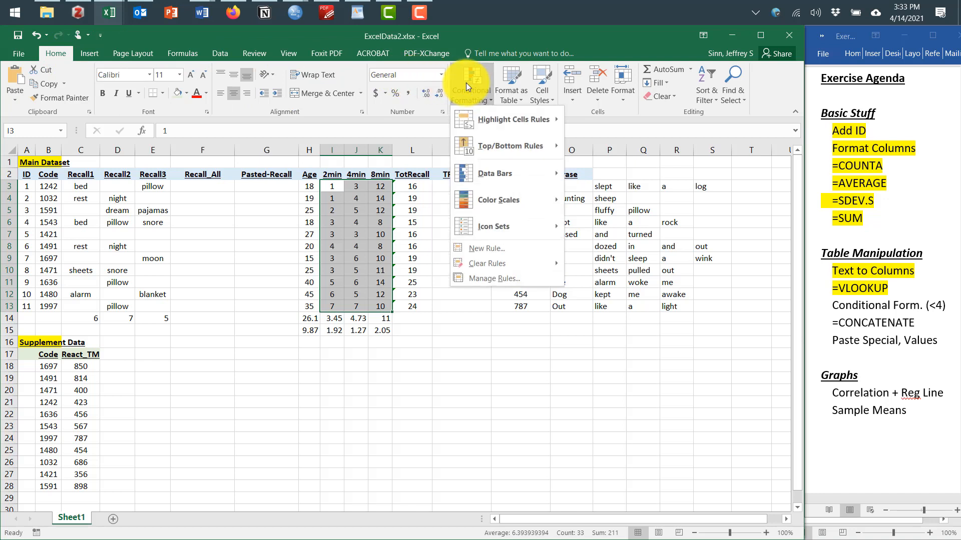
{"action": "mouse_move", "coordinate": [484, 117]}
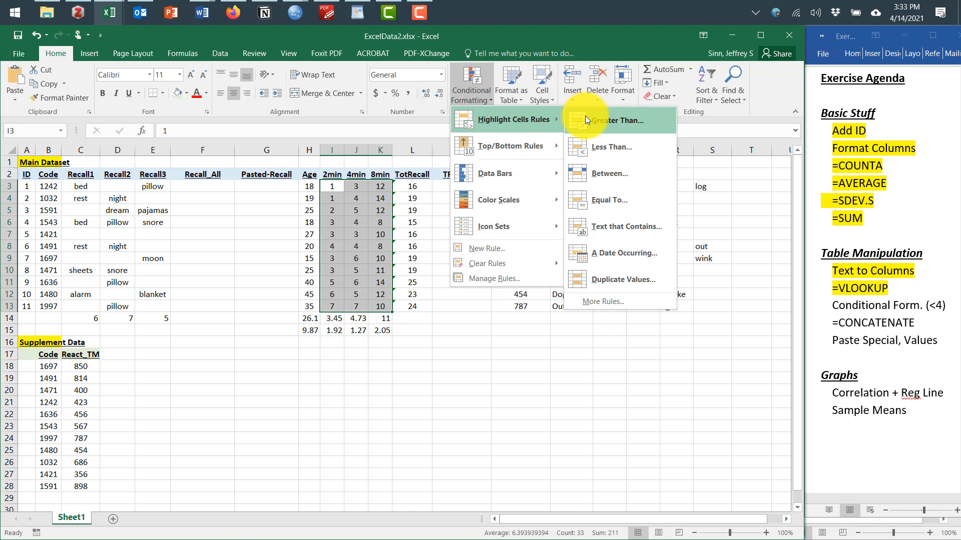
{"action": "left_click", "coordinate": [608, 147]}
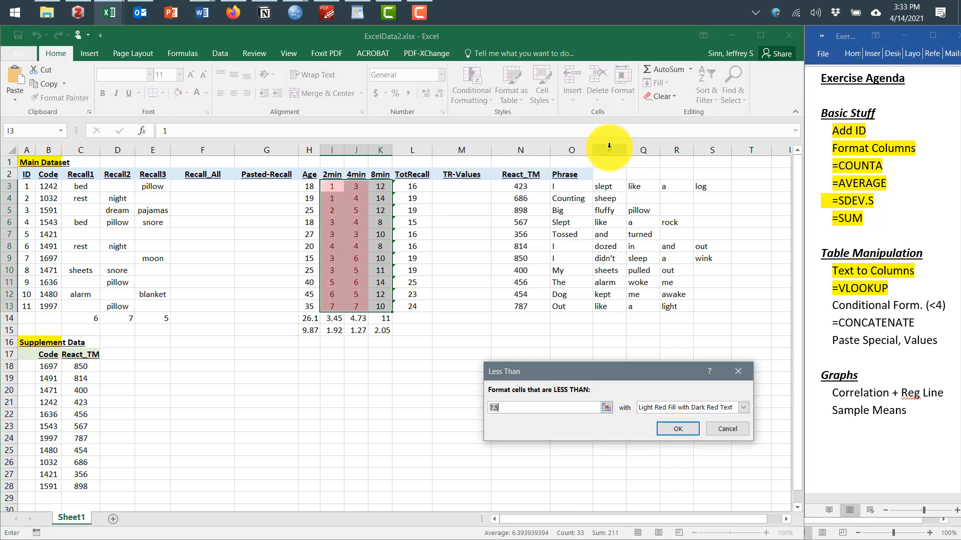
{"action": "type", "text": "4"}
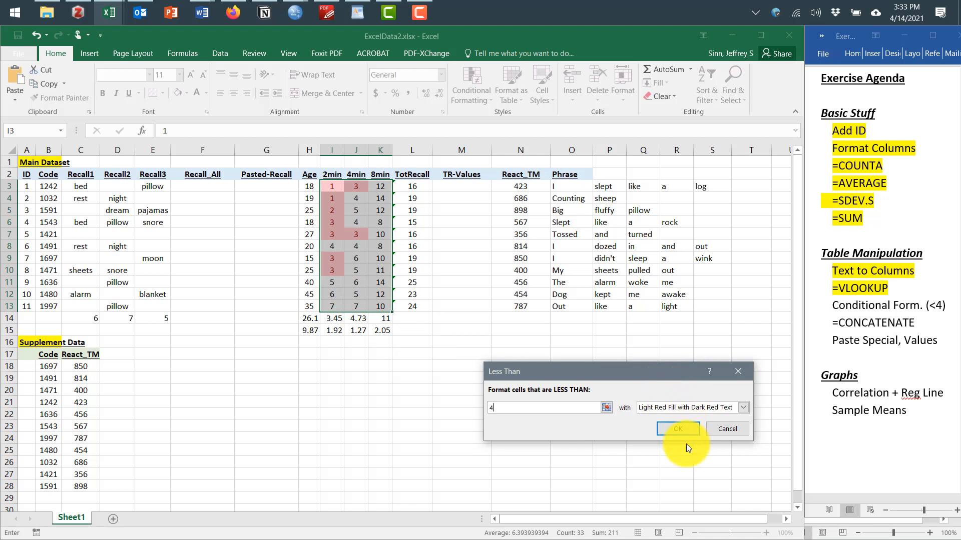
{"action": "left_click", "coordinate": [684, 431]}
{"action": "left_click", "coordinate": [463, 366]}
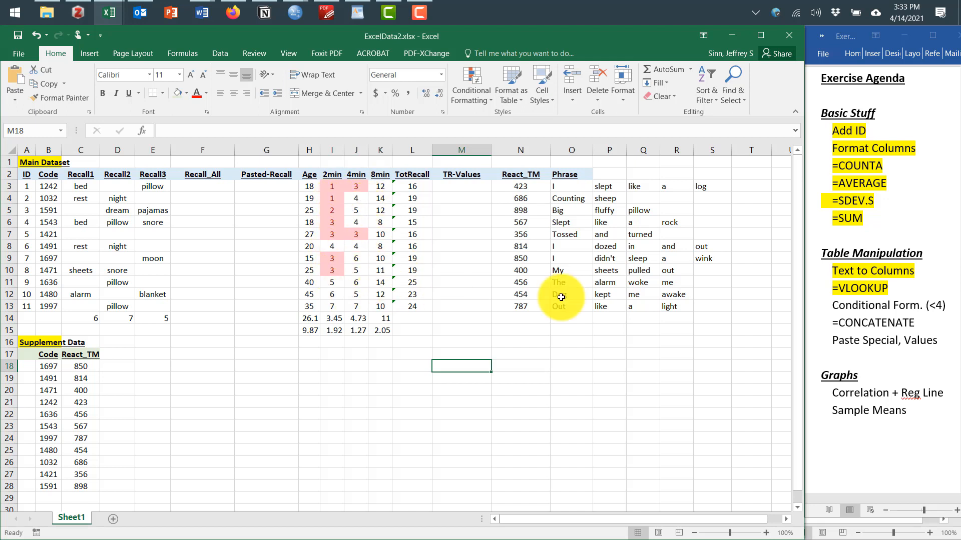
Switch to the Word agenda and highlight the "Conditional Form. (<4)" item in yellow
{"action": "left_click", "coordinate": [890, 313]}
{"action": "left_click_drag", "start_coordinate": [947, 311], "coordinate": [849, 312]}
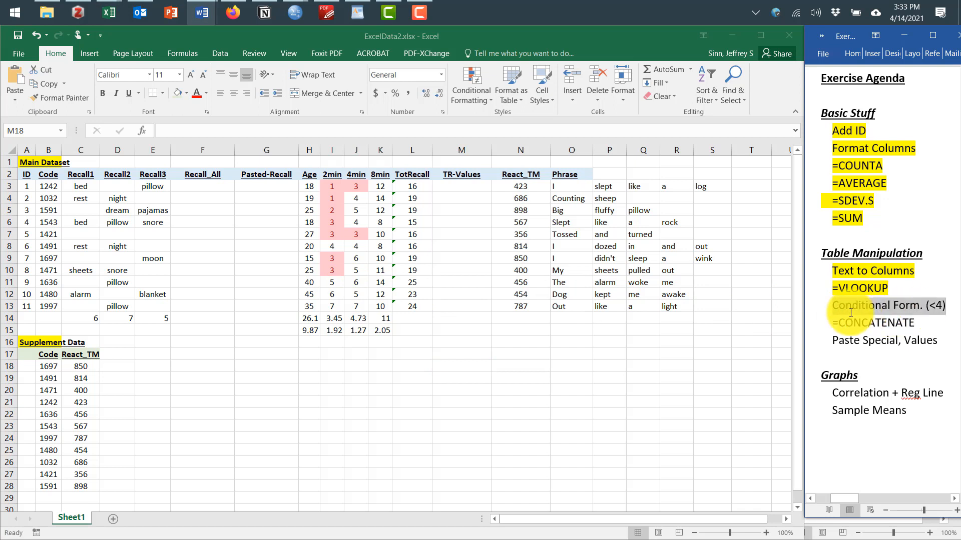
{"action": "key", "text": "ctrl+alt+h"}
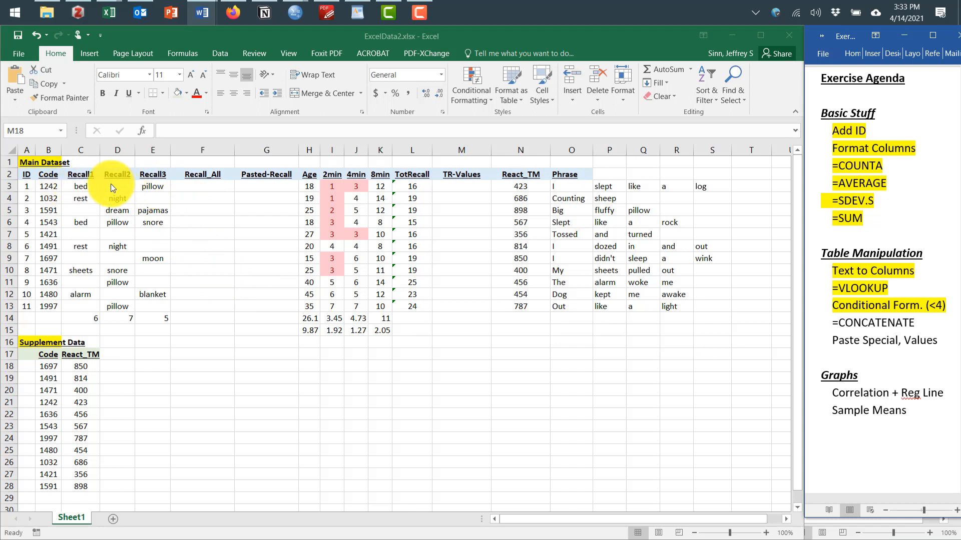
Switch to Excel and enter =CONCATENATE(C3,D3,E3) in F3 to join the first row's three recall words under Recall_All
{"action": "left_click", "coordinate": [189, 188]}
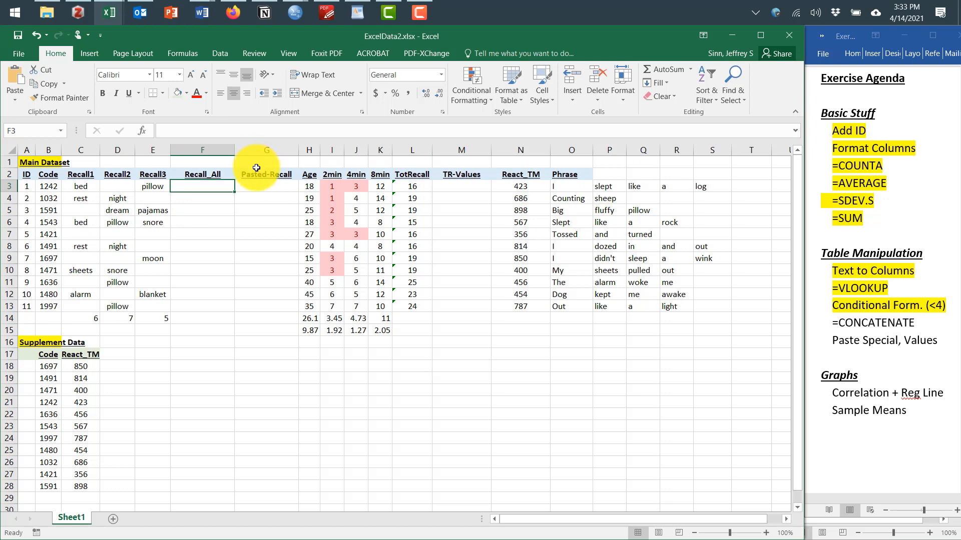
{"action": "type", "text": "=c"}
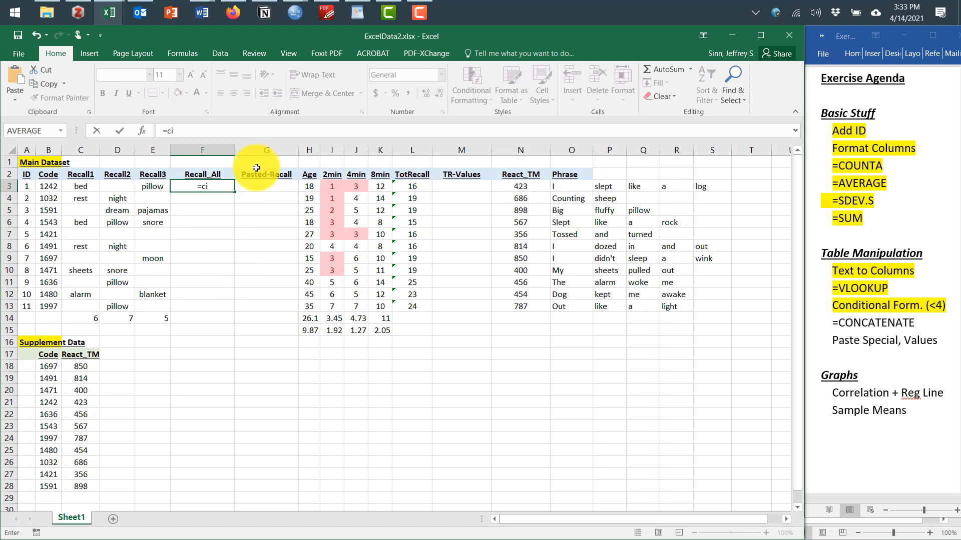
{"action": "type", "text": "onca"}
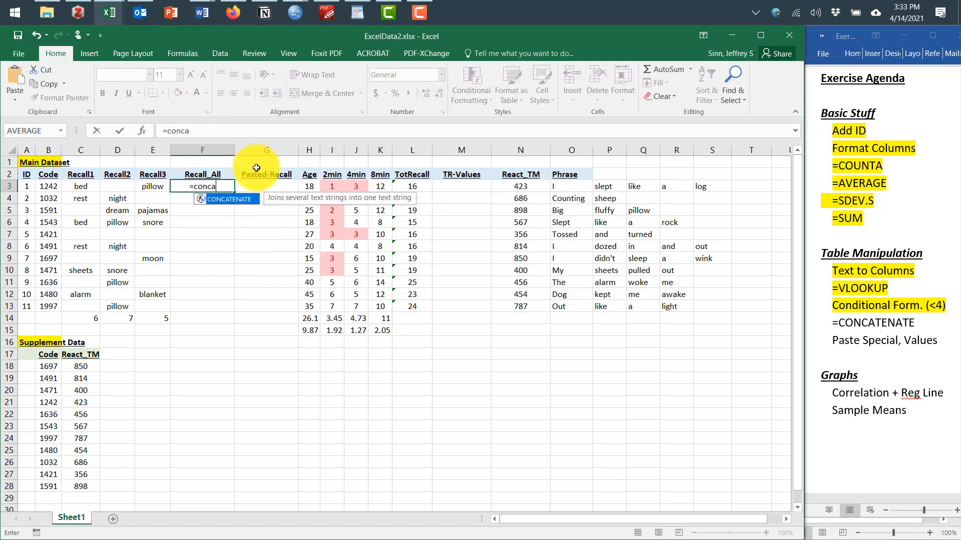
{"action": "type", "text": "tenate"}
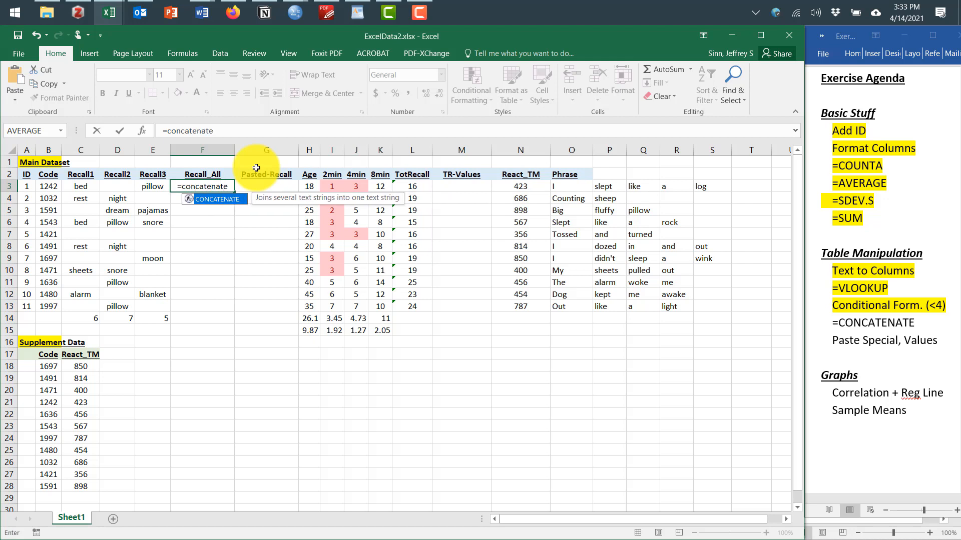
{"action": "type", "text": "("}
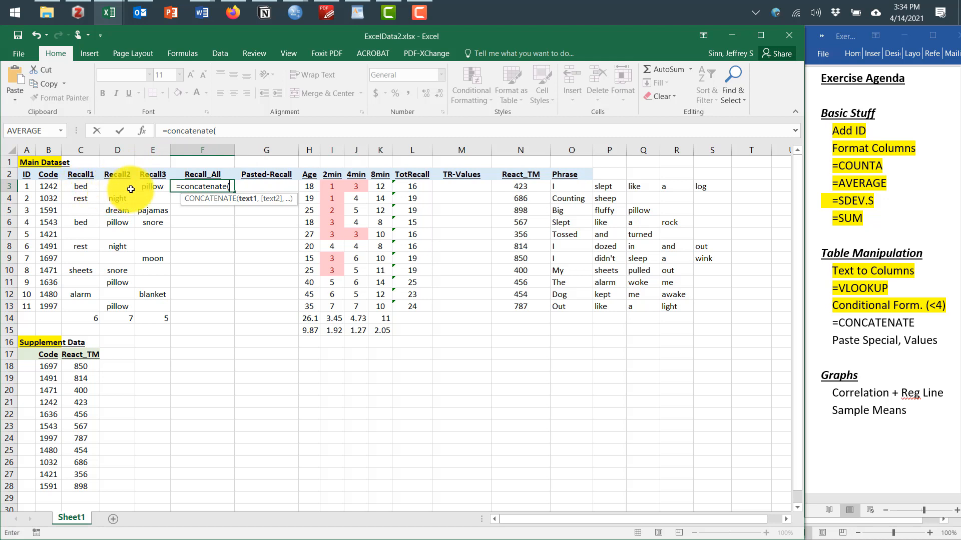
{"action": "left_click", "coordinate": [85, 187]}
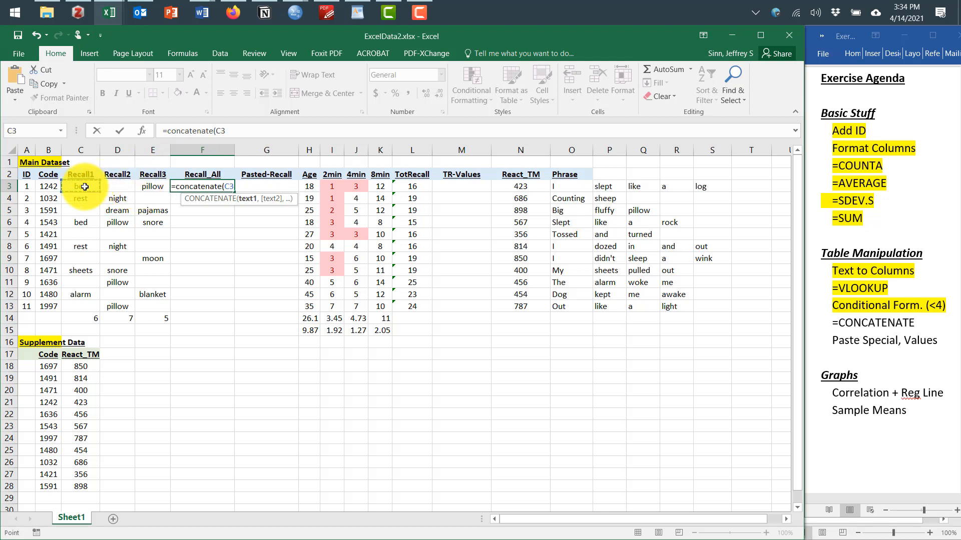
{"action": "type", "text": ","}
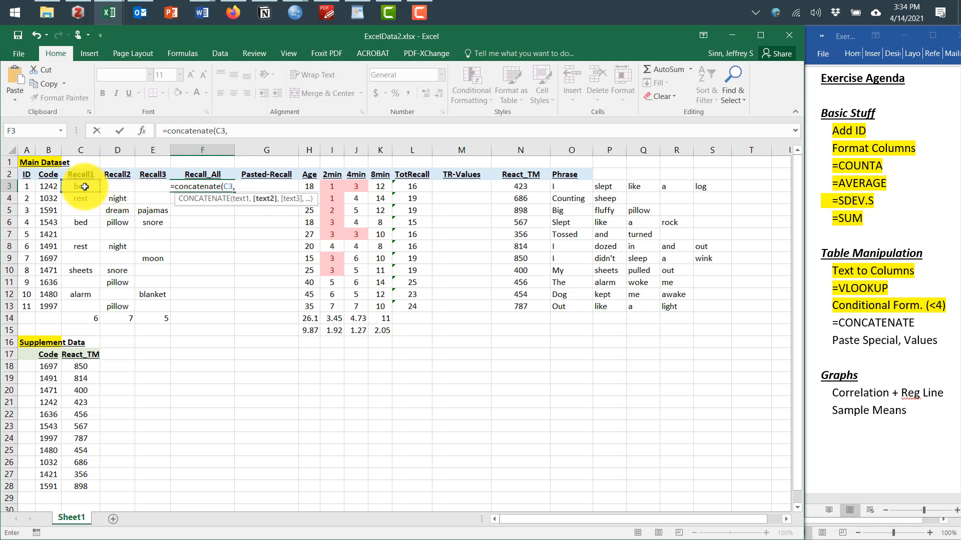
{"action": "left_click", "coordinate": [114, 187]}
{"action": "type", "text": ","}
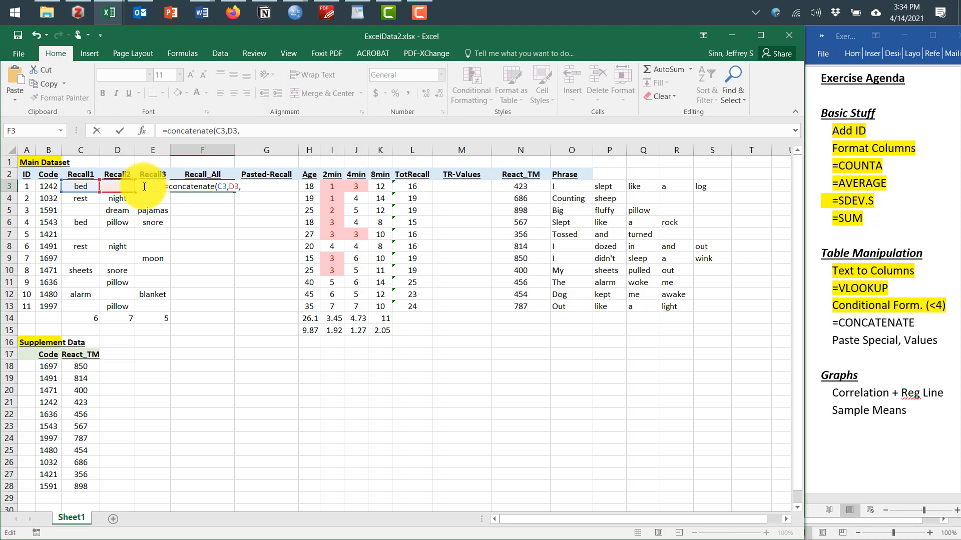
{"action": "type", "text": ","}
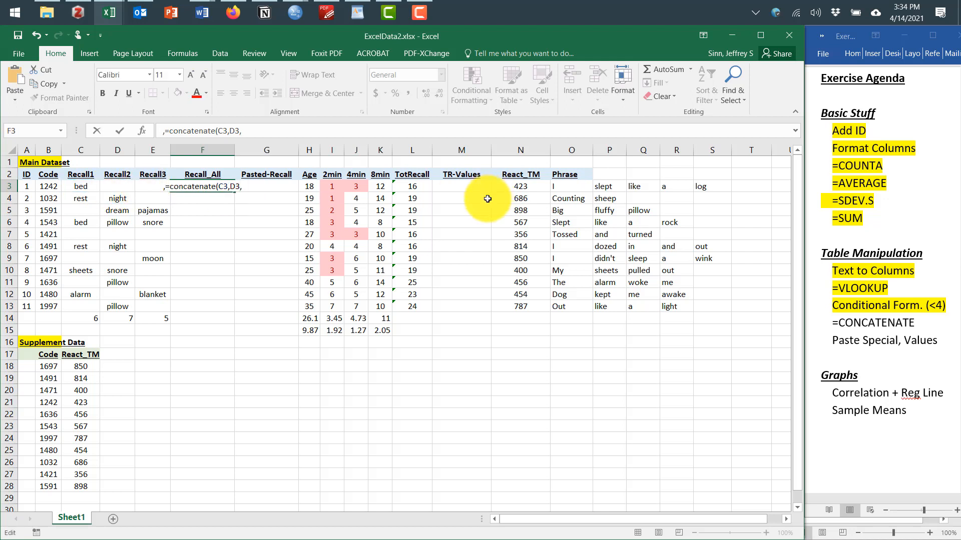
{"action": "key", "text": "BackSpace"}
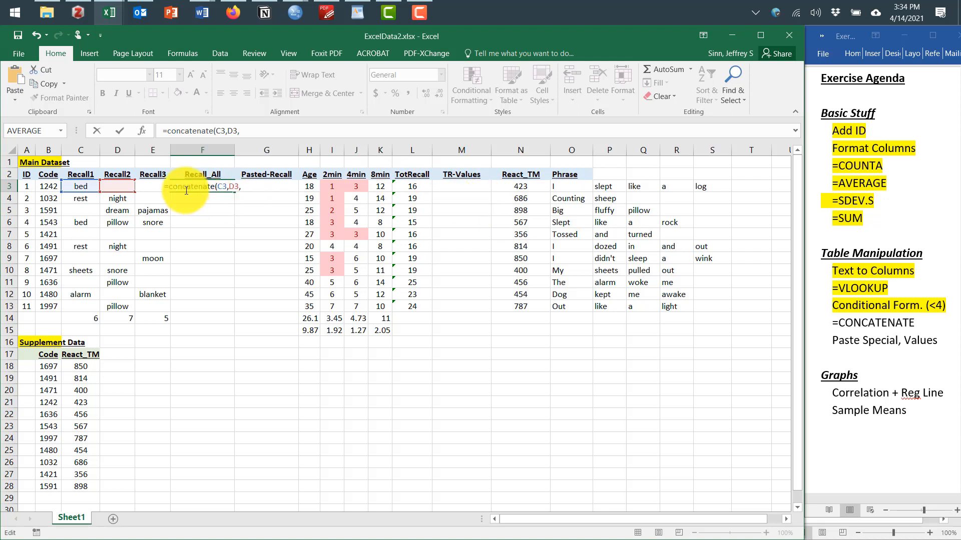
{"action": "left_click", "coordinate": [266, 131]}
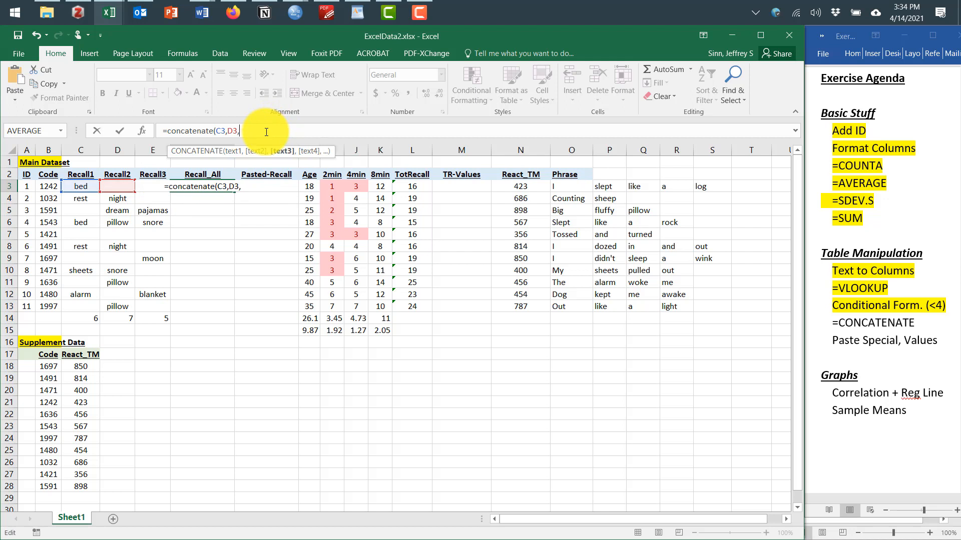
{"action": "type", "text": "E"}
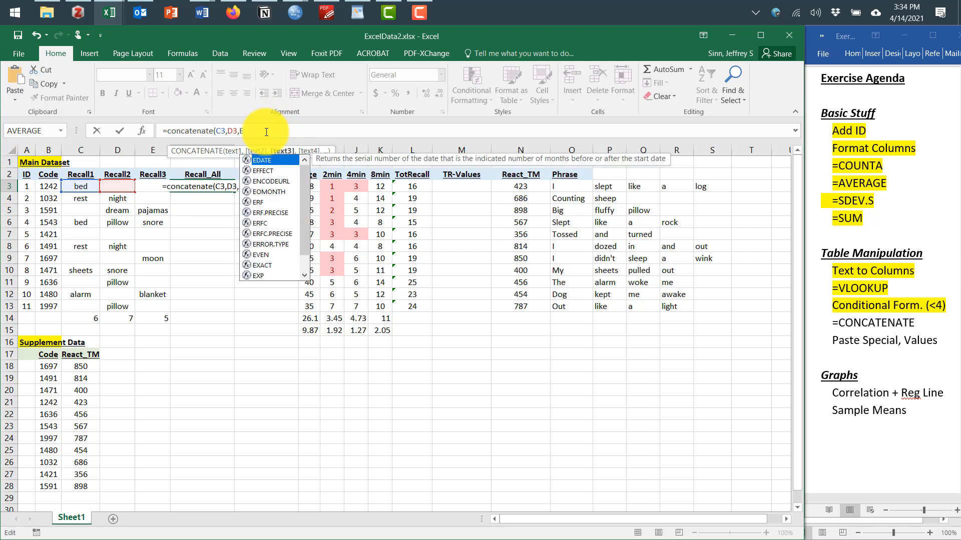
{"action": "type", "text": "3"}
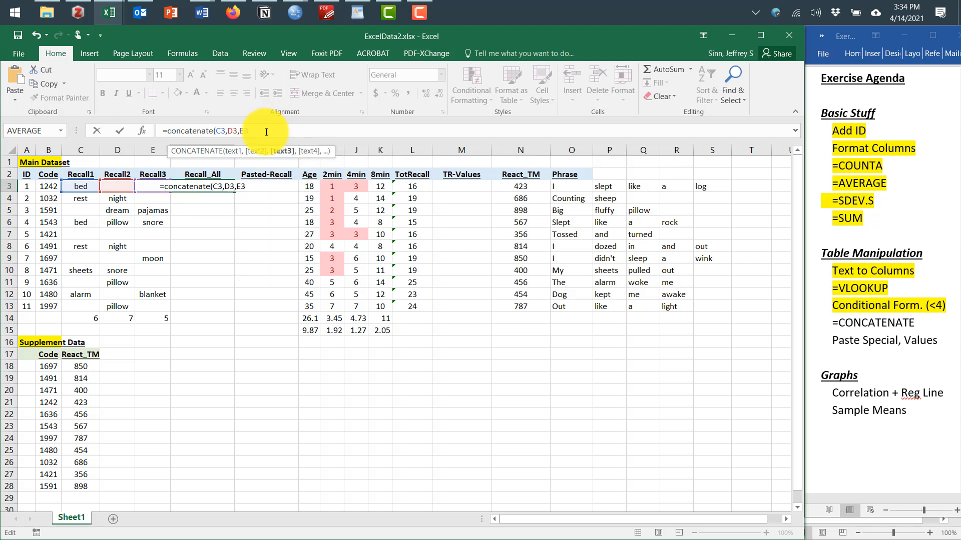
{"action": "type", "text": ")"}
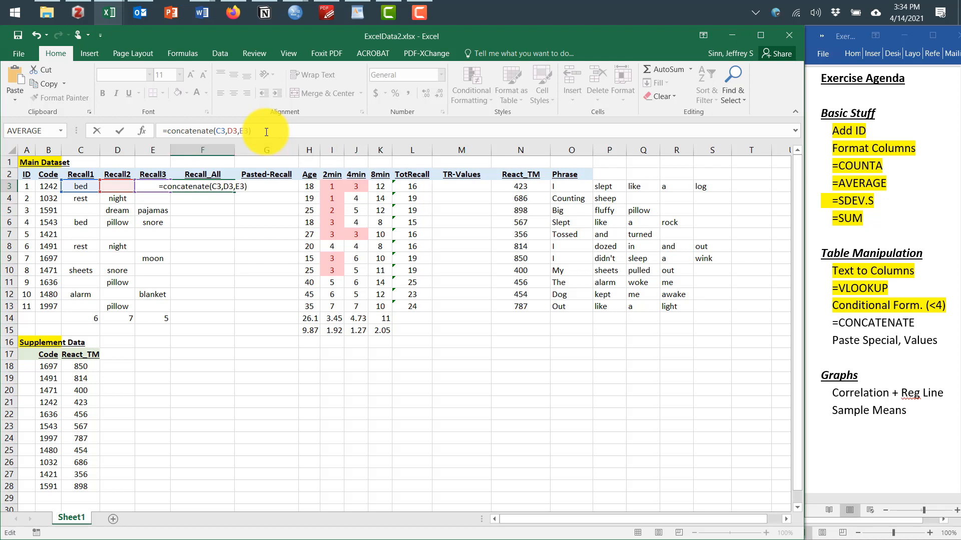
{"action": "key", "text": "Return"}
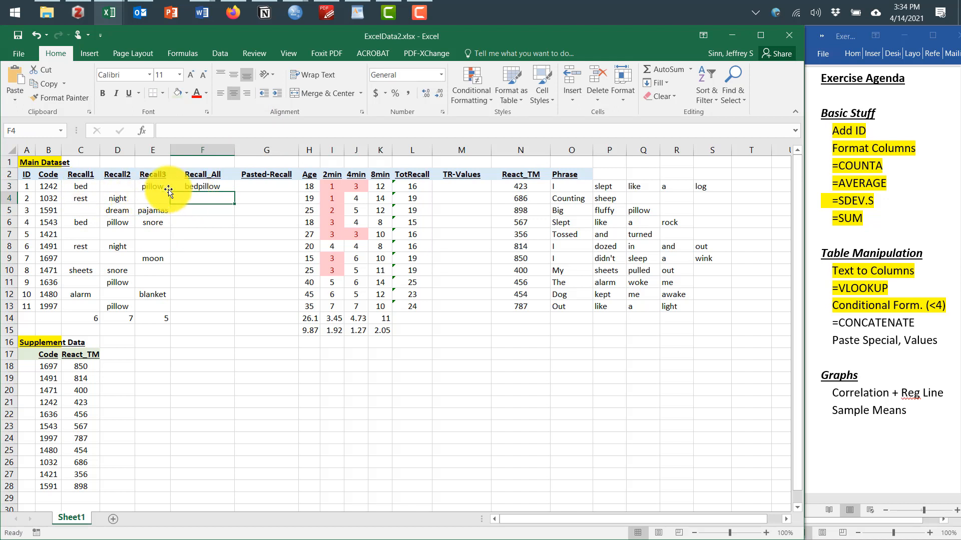
Add space separators between the joined words in F3, making the formula =CONCATENATE(C3," ", D3, " ", E3)
{"action": "left_click", "coordinate": [193, 186]}
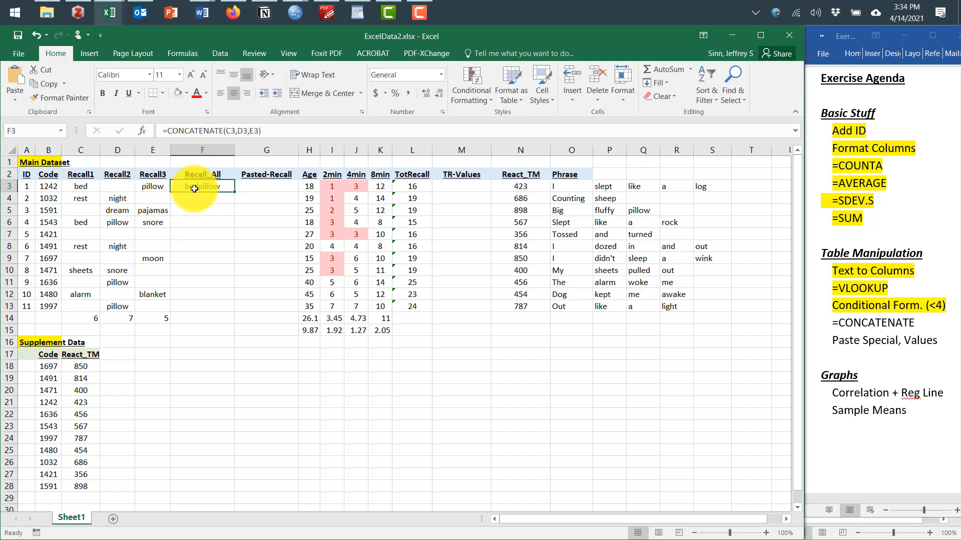
{"action": "left_click", "coordinate": [237, 131]}
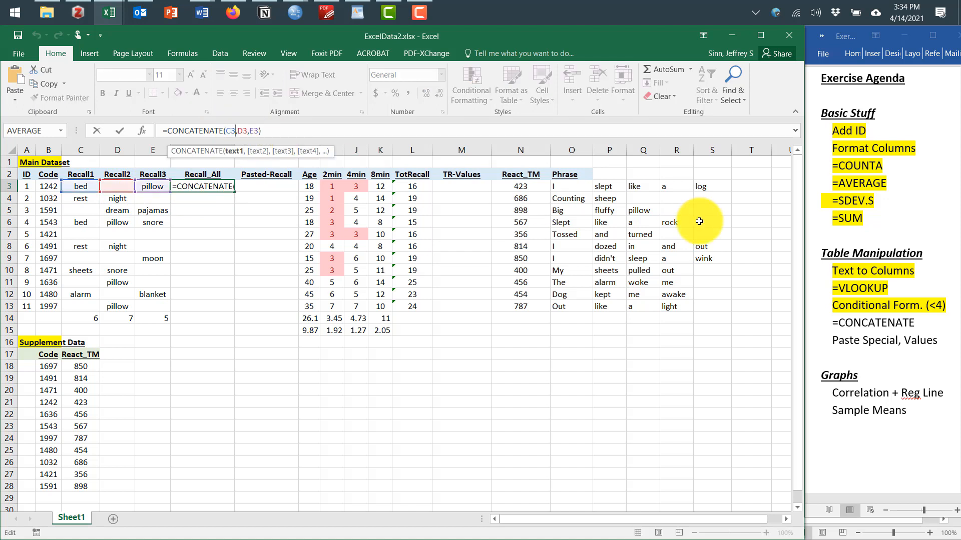
{"action": "key", "text": "Right"}
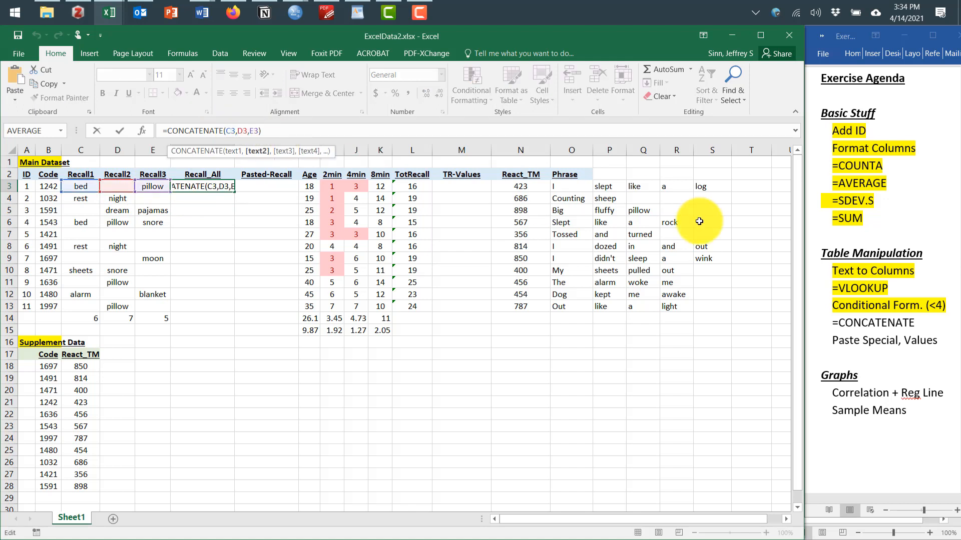
{"action": "type", "text": "\" \","}
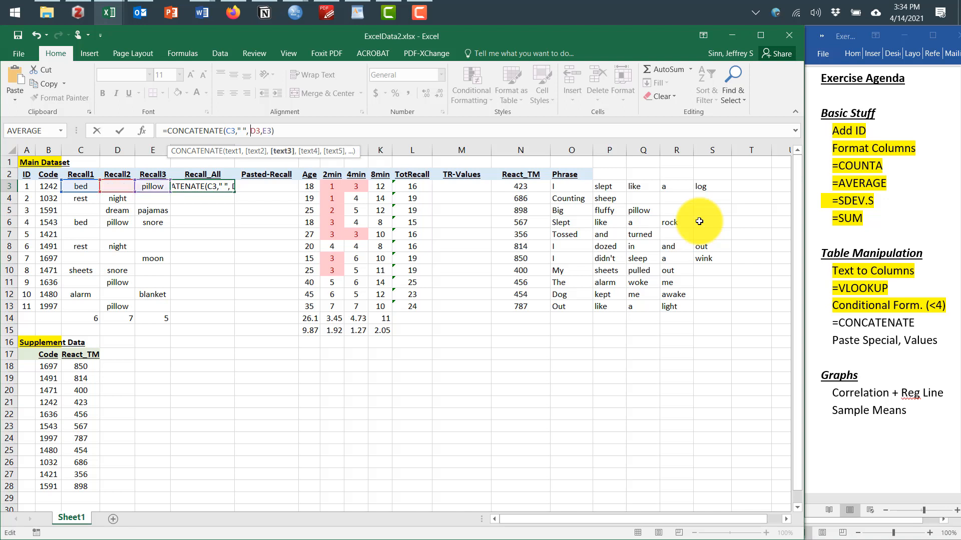
{"action": "key", "text": "Right"}
{"action": "key", "text": "Right"}
{"action": "key", "text": "Right"}
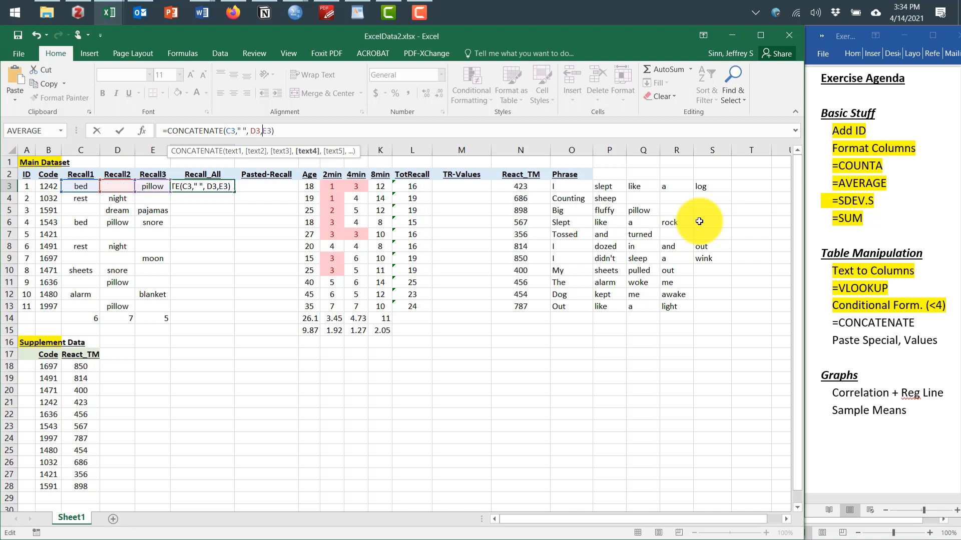
{"action": "type", "text": "\" \""}
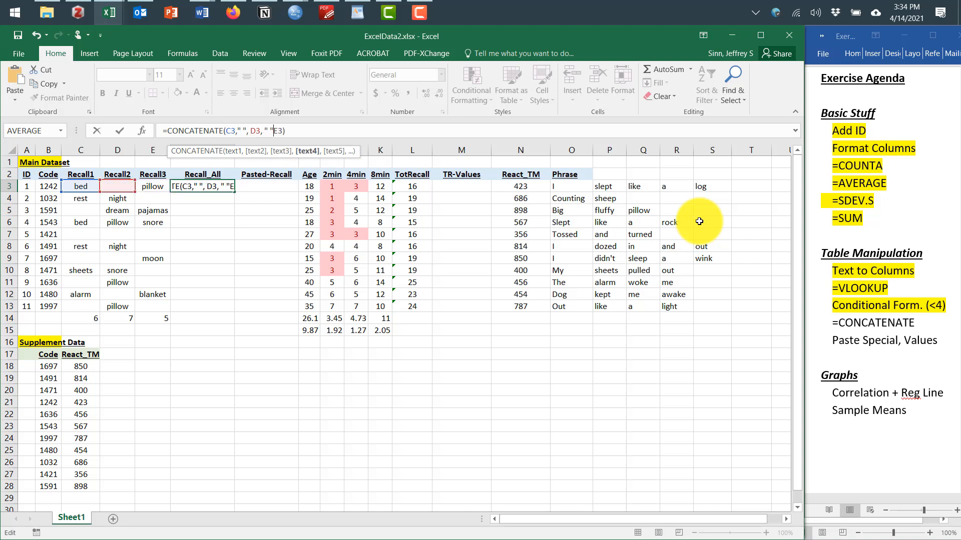
{"action": "type", "text": ","}
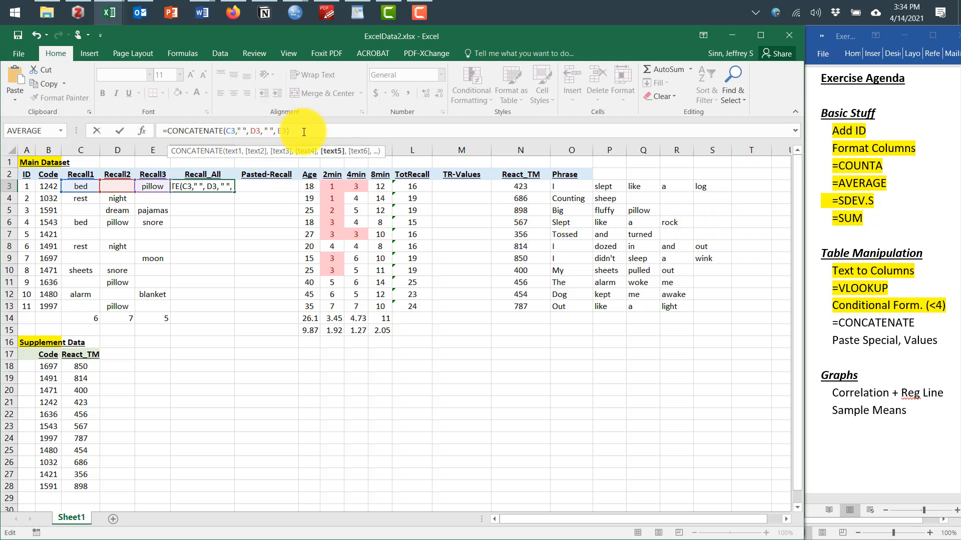
{"action": "key", "text": "Return"}
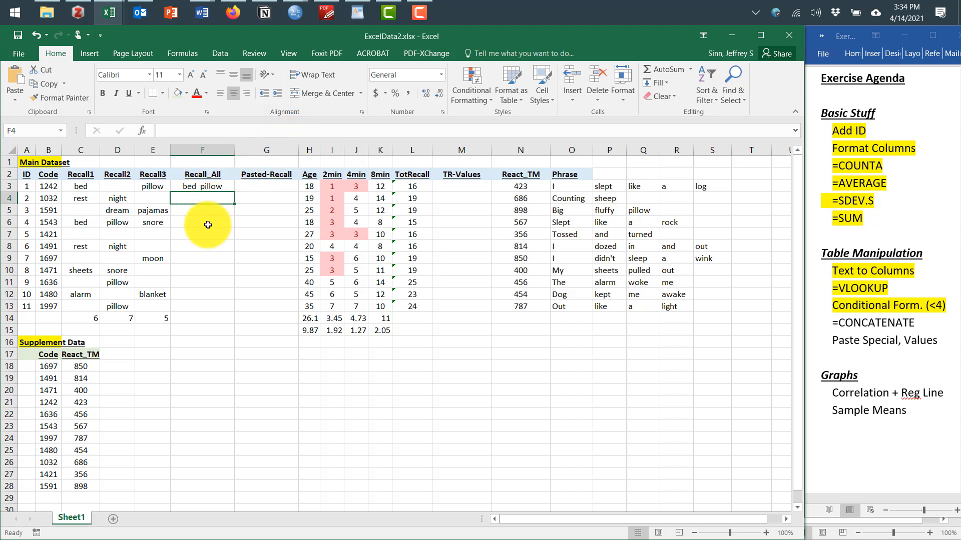
Fill the CONCATENATE formula from F3 down the Recall_All column to F13
{"action": "left_click", "coordinate": [211, 188]}
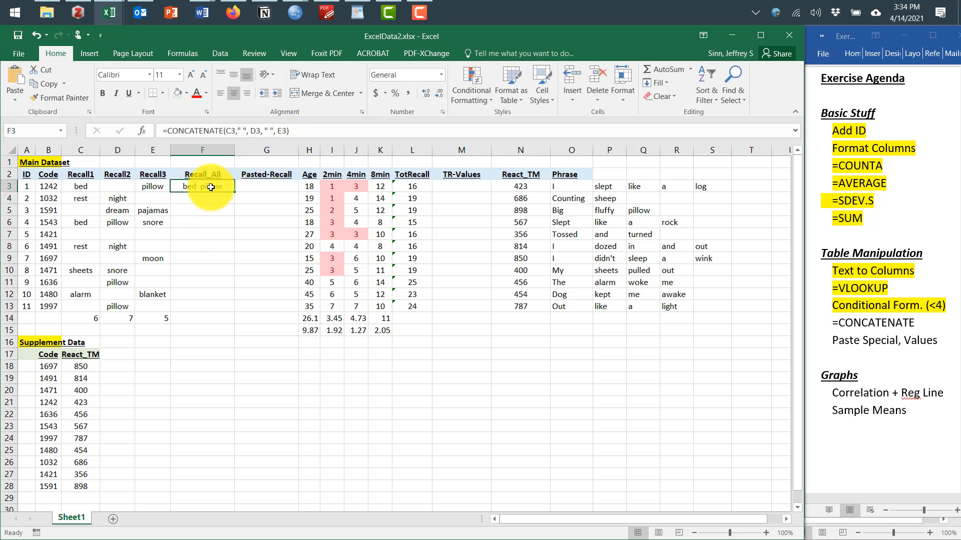
{"action": "left_click_drag", "start_coordinate": [235, 192], "coordinate": [233, 310]}
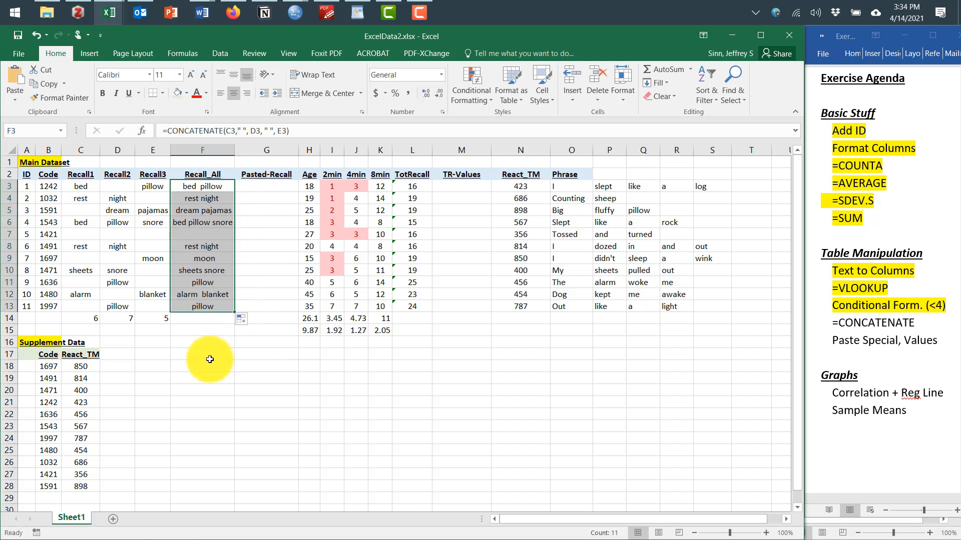
{"action": "left_click", "coordinate": [161, 356]}
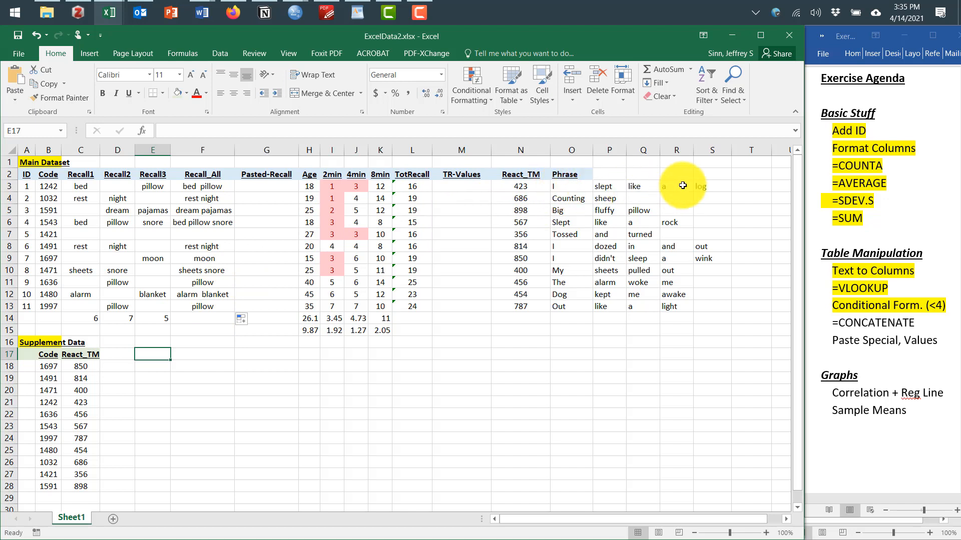
Switch to the Word agenda and highlight the "=CONCATENATE" item in yellow
{"action": "left_click_drag", "start_coordinate": [928, 324], "coordinate": [835, 331]}
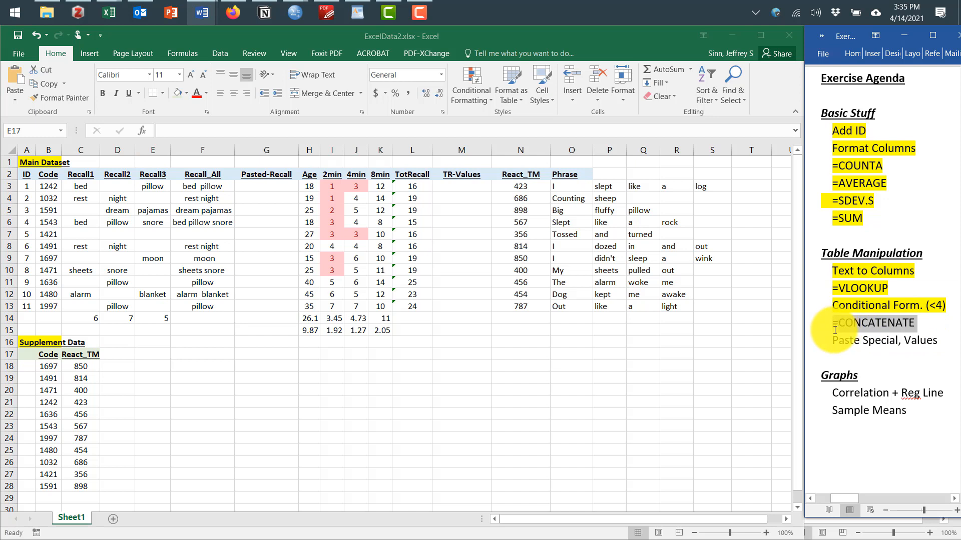
{"action": "left_click", "coordinate": [835, 330]}
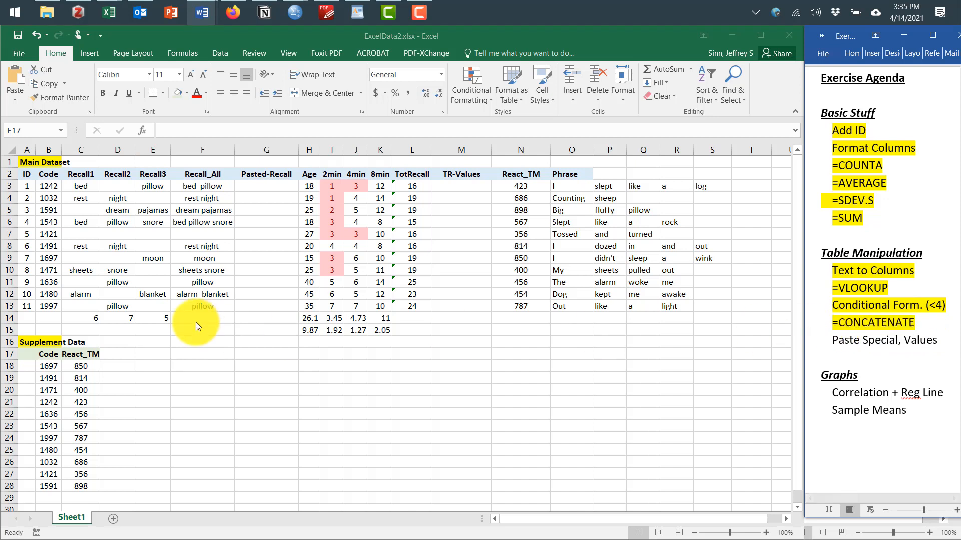
Switch to Excel, copy the Recall_All cells F3:F13 and paste only their values into the Pasted-Recall column from G3 using Paste Special
{"action": "left_click", "coordinate": [209, 188]}
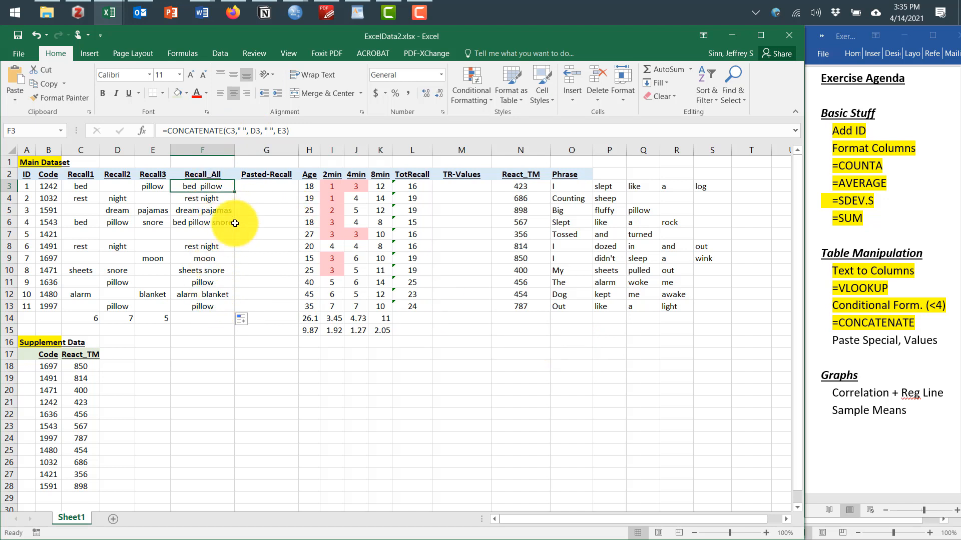
{"action": "left_click", "coordinate": [214, 304], "text": "shift"}
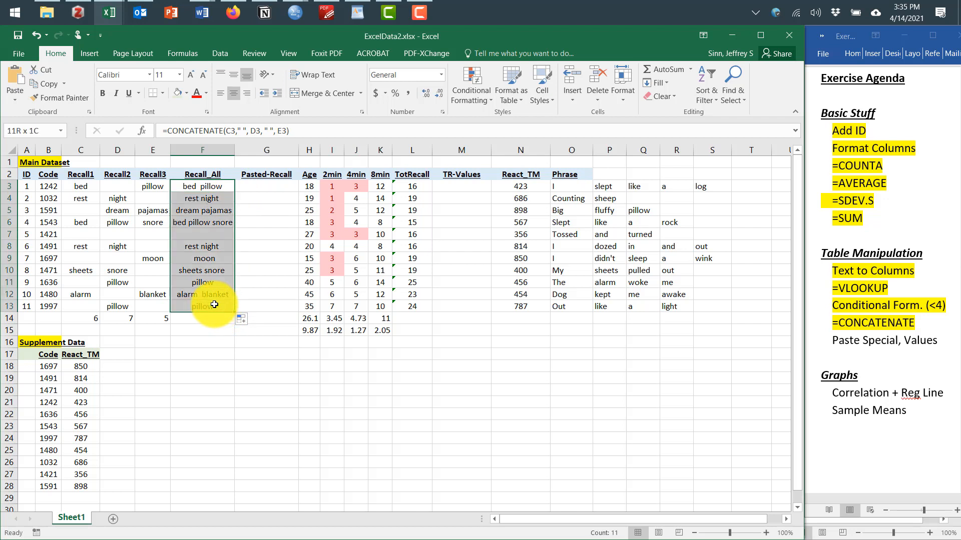
{"action": "key", "text": "ctrl+c"}
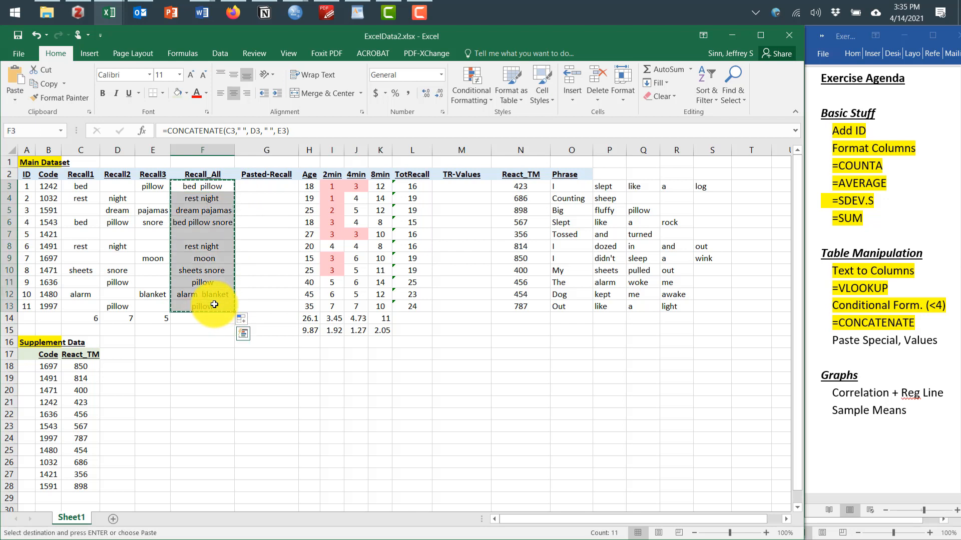
{"action": "left_click", "coordinate": [261, 189]}
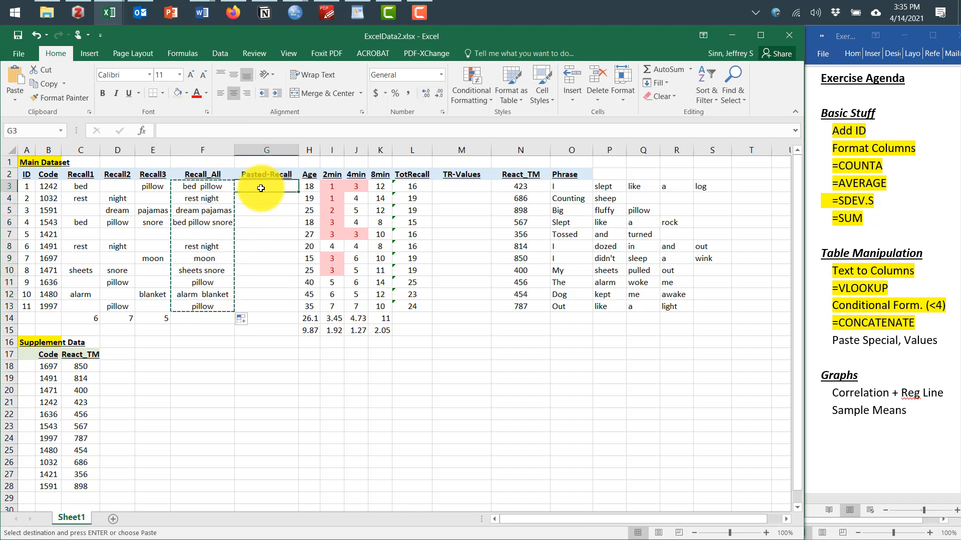
{"action": "right_click", "coordinate": [261, 189]}
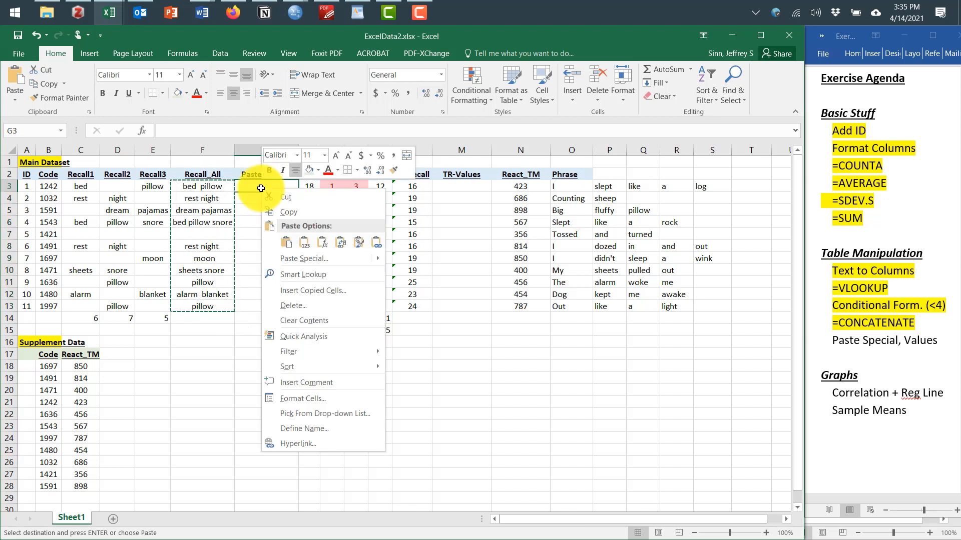
{"action": "left_click", "coordinate": [305, 243]}
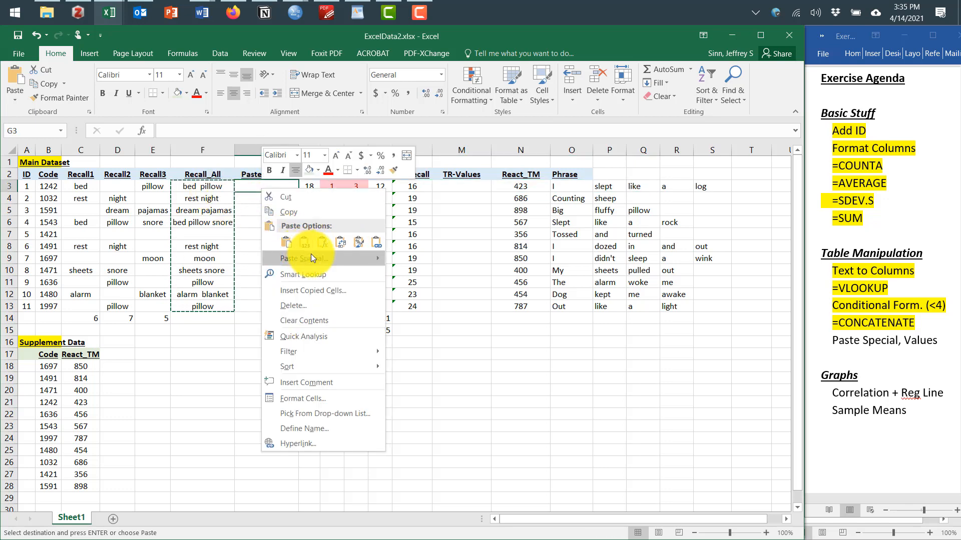
{"action": "mouse_move", "coordinate": [310, 255]}
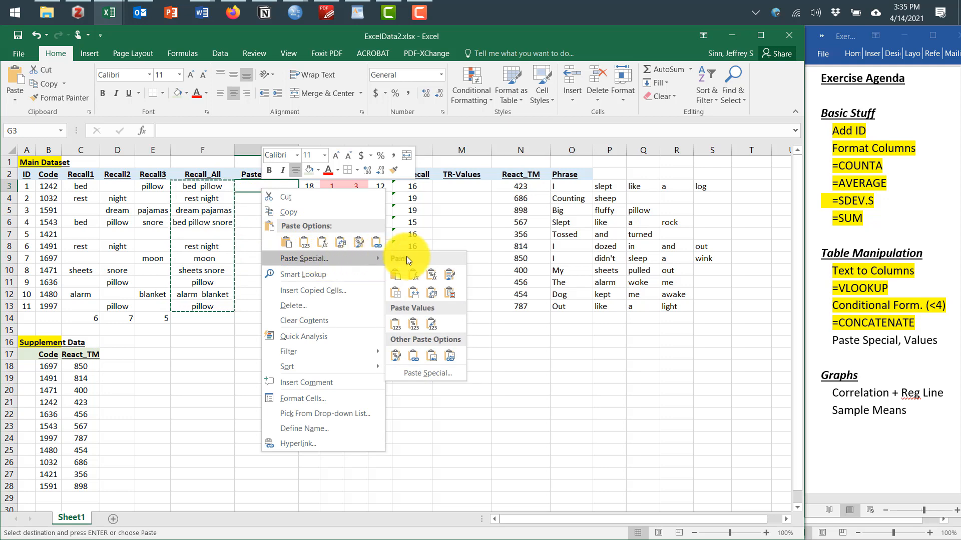
{"action": "left_click", "coordinate": [427, 374]}
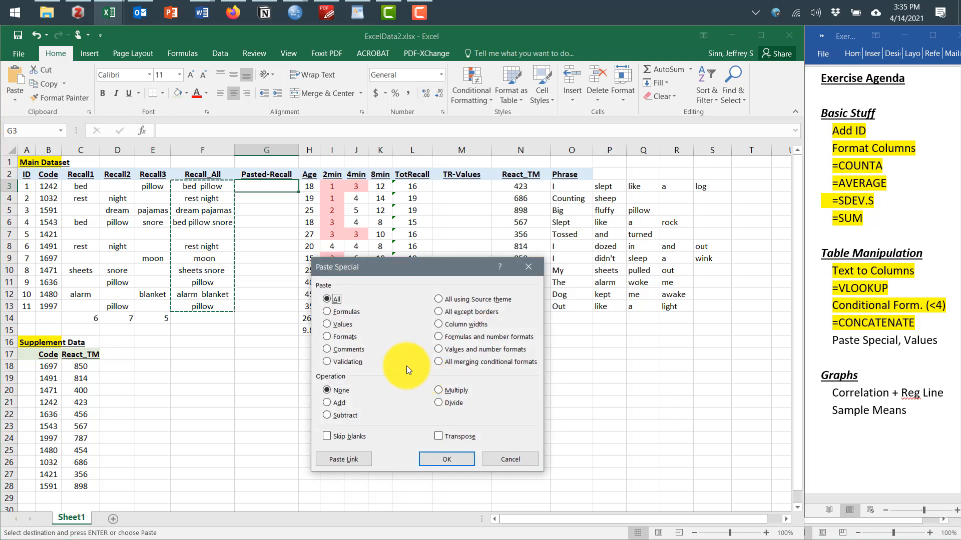
{"action": "left_click", "coordinate": [327, 325]}
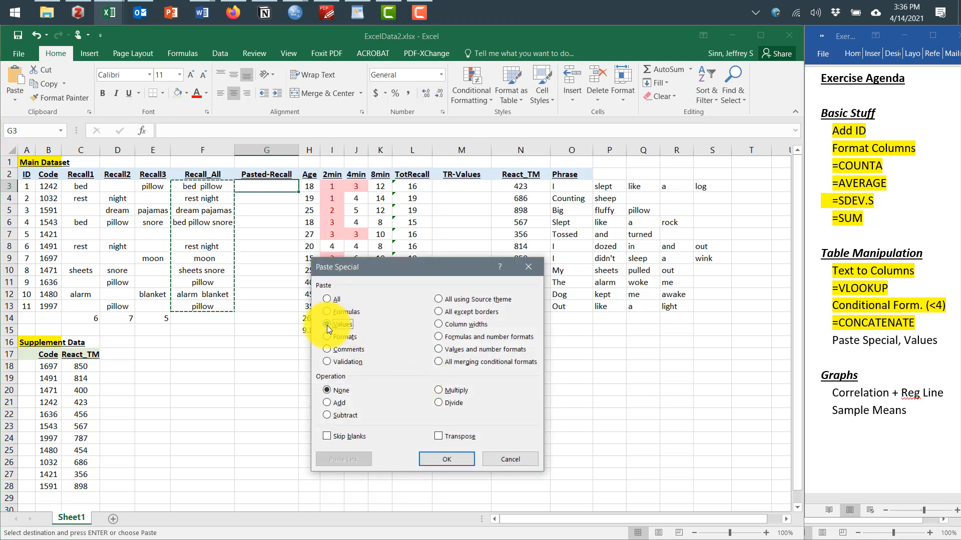
{"action": "left_click", "coordinate": [442, 460]}
Compare the contents of the Recall_All formula cell F3 with the pasted values in several Pasted-Recall cells
{"action": "left_click", "coordinate": [210, 376]}
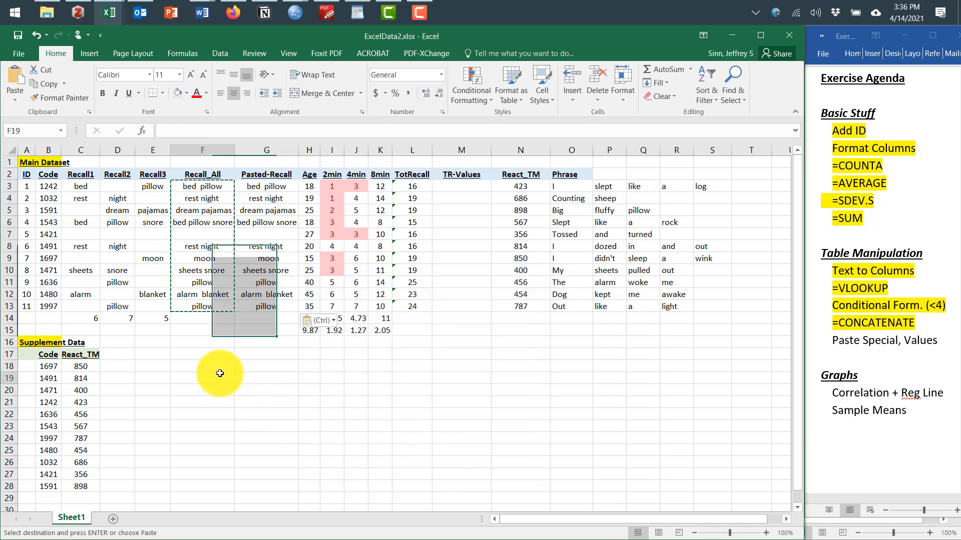
{"action": "left_click", "coordinate": [203, 187]}
{"action": "left_click", "coordinate": [246, 187]}
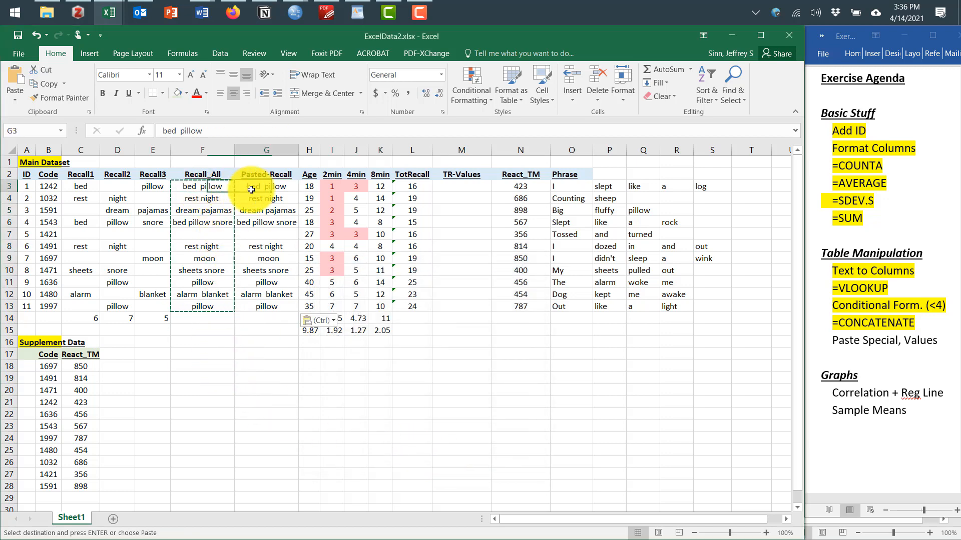
{"action": "left_click", "coordinate": [212, 186]}
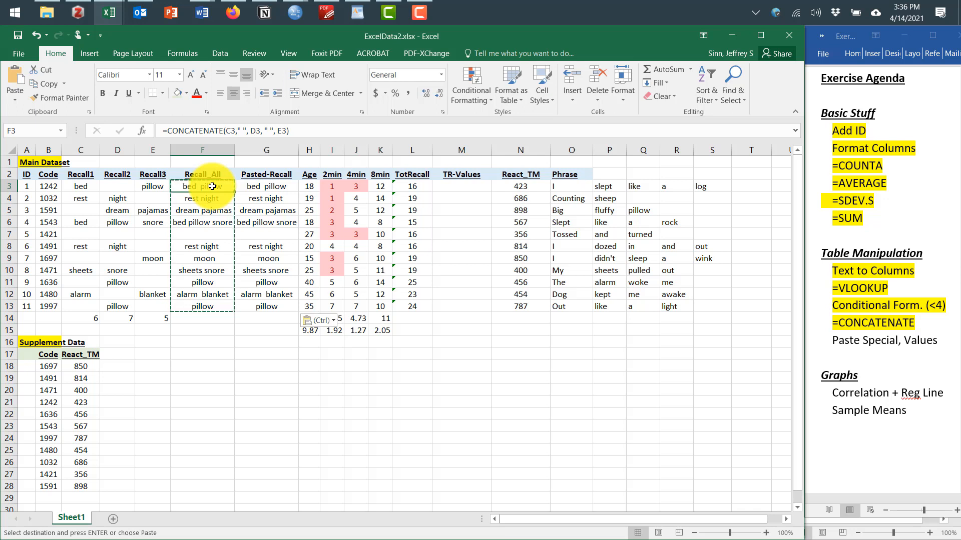
{"action": "left_click", "coordinate": [269, 187]}
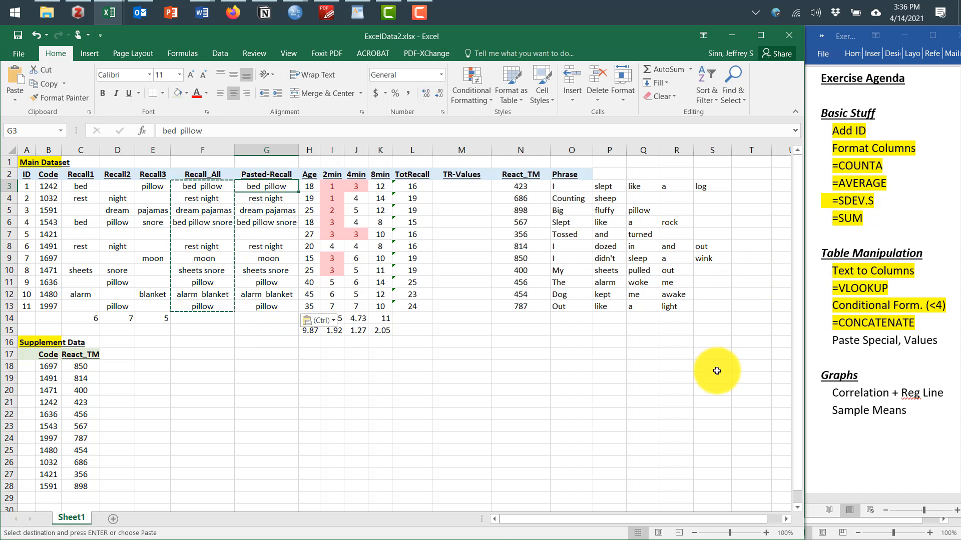
{"action": "left_click", "coordinate": [278, 200]}
{"action": "left_click", "coordinate": [270, 217]}
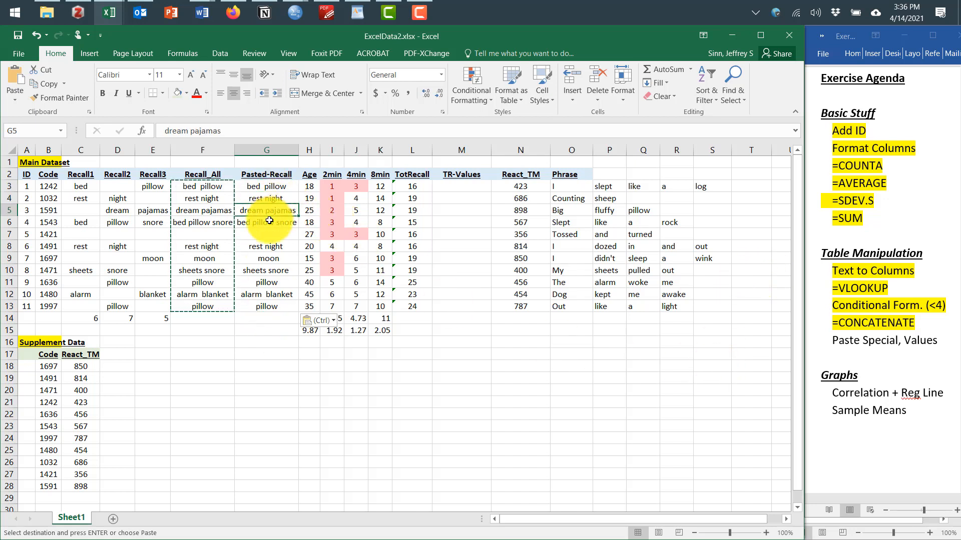
{"action": "left_click", "coordinate": [268, 223]}
{"action": "left_click", "coordinate": [268, 259]}
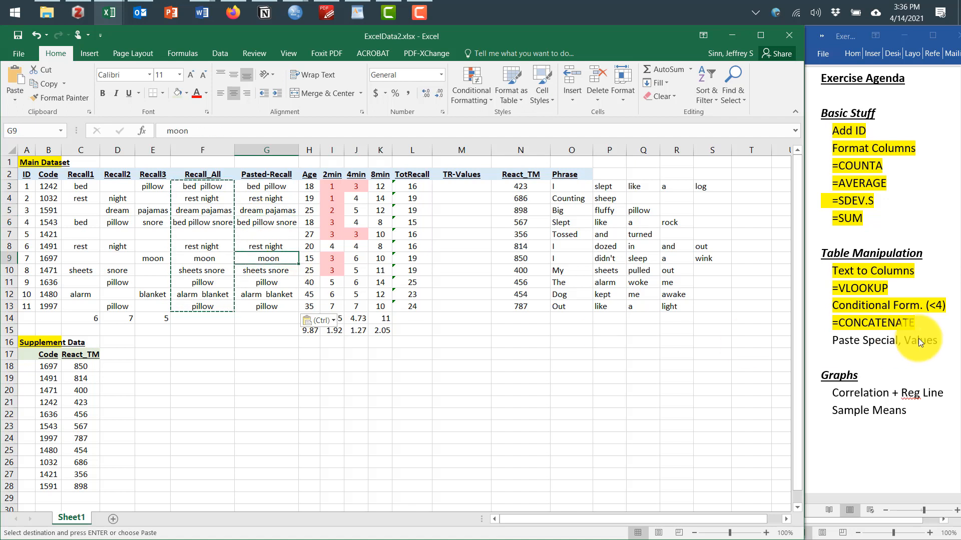
Switch to the Word agenda and highlight the "Paste Special, Values" item in yellow
{"action": "left_click_drag", "start_coordinate": [939, 340], "coordinate": [832, 342]}
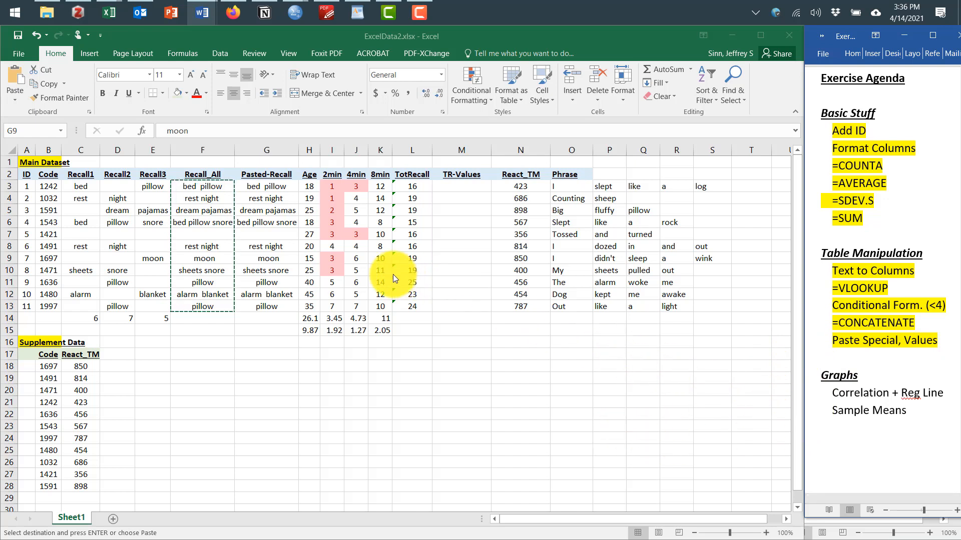
Switch to Excel and insert the recommended Scatter chart for the 2min and 4min data in I3:J13
{"action": "left_click", "coordinate": [363, 365]}
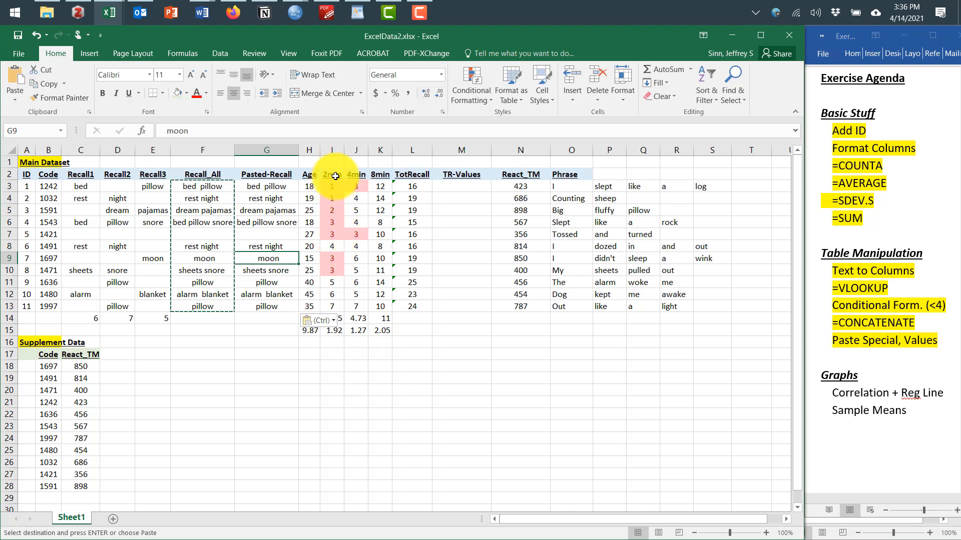
{"action": "left_click", "coordinate": [356, 246]}
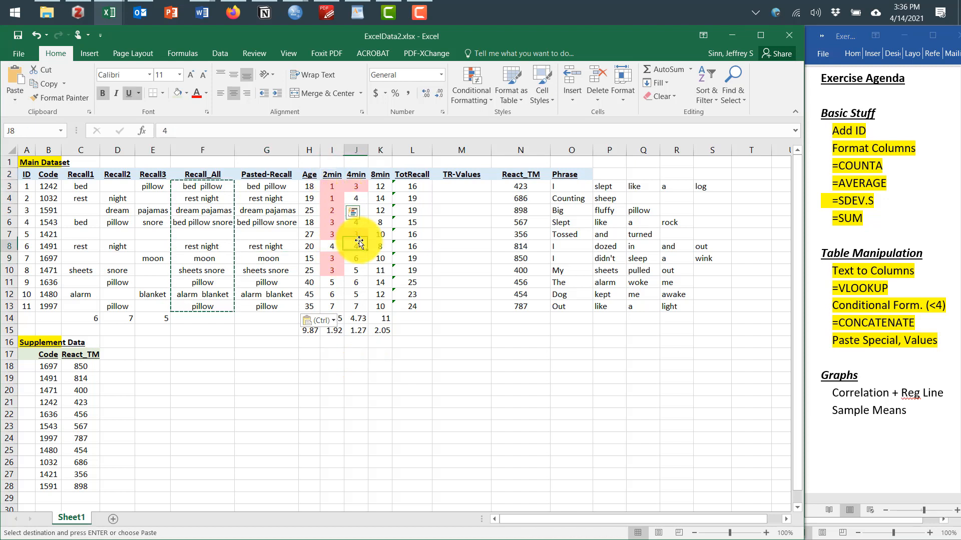
{"action": "left_click_drag", "start_coordinate": [337, 188], "coordinate": [352, 306]}
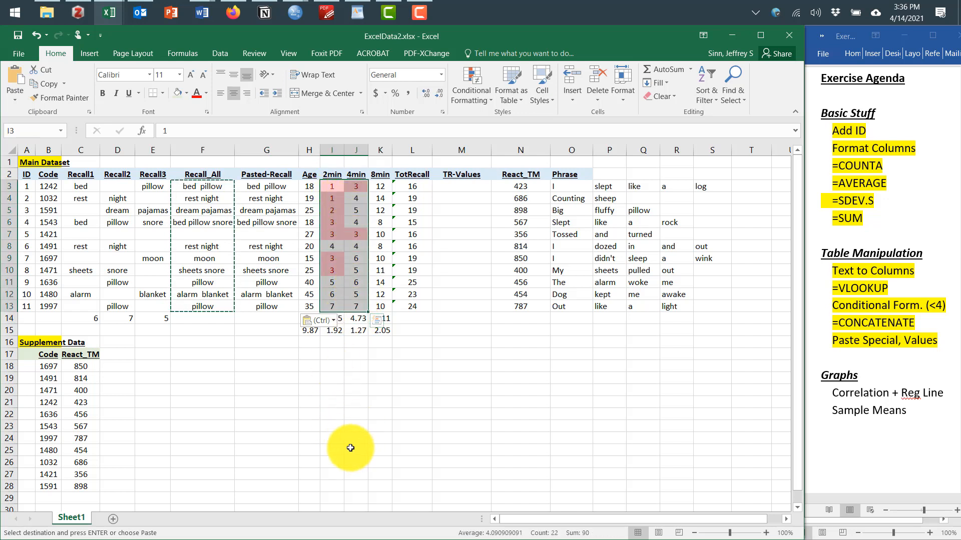
{"action": "left_click", "coordinate": [91, 54]}
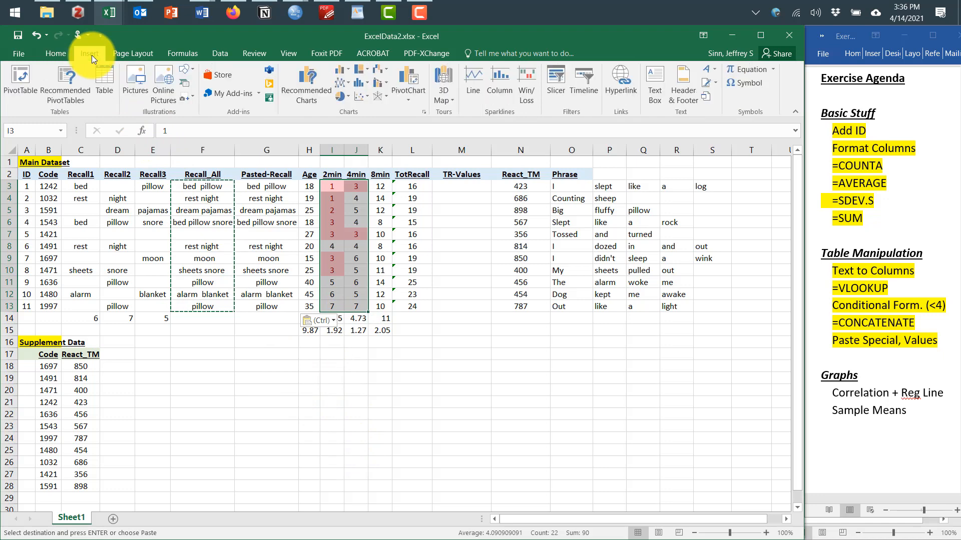
{"action": "left_click", "coordinate": [304, 83]}
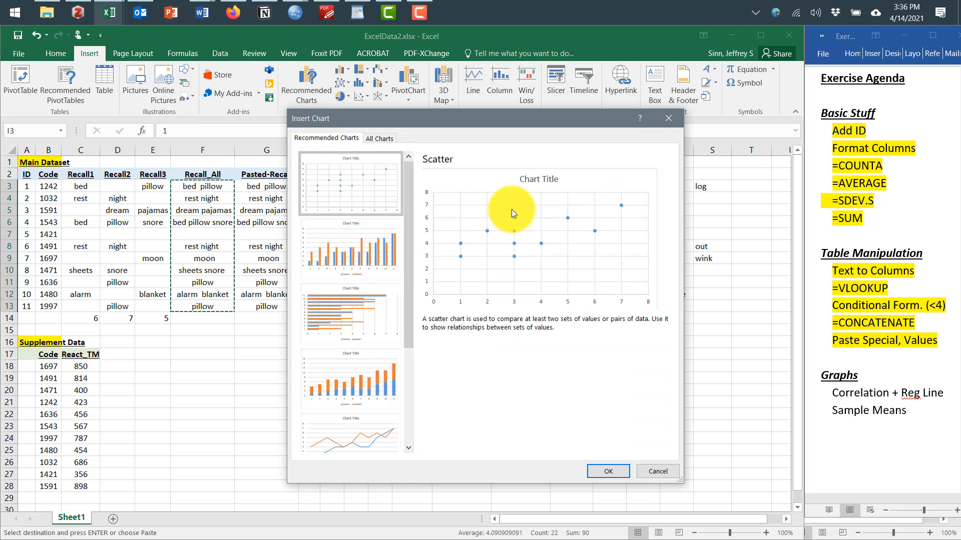
{"action": "left_click", "coordinate": [610, 471]}
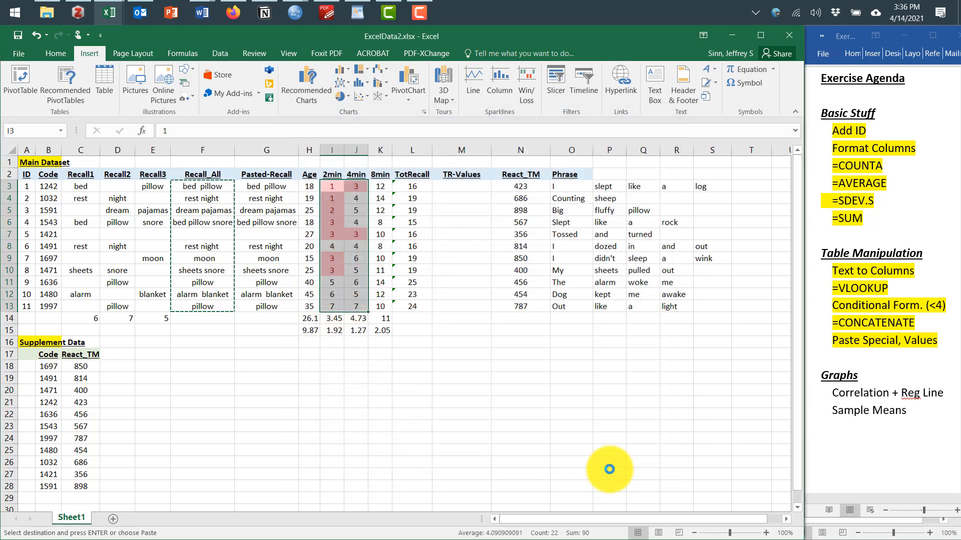
Move the scatter chart below the main dataset, beside the Supplement Data, and shrink it to fit there
{"action": "left_click_drag", "start_coordinate": [434, 252], "coordinate": [302, 339]}
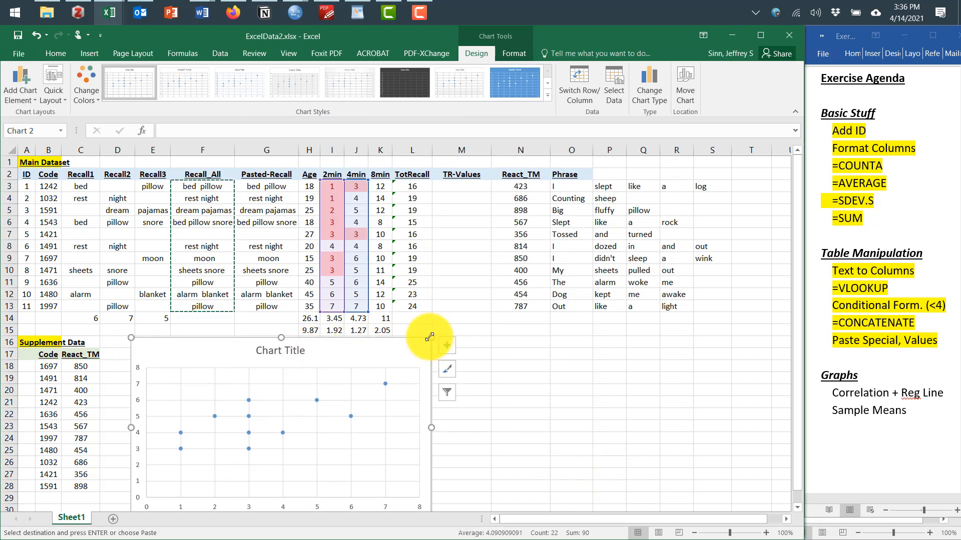
{"action": "left_click_drag", "start_coordinate": [432, 337], "coordinate": [383, 375]}
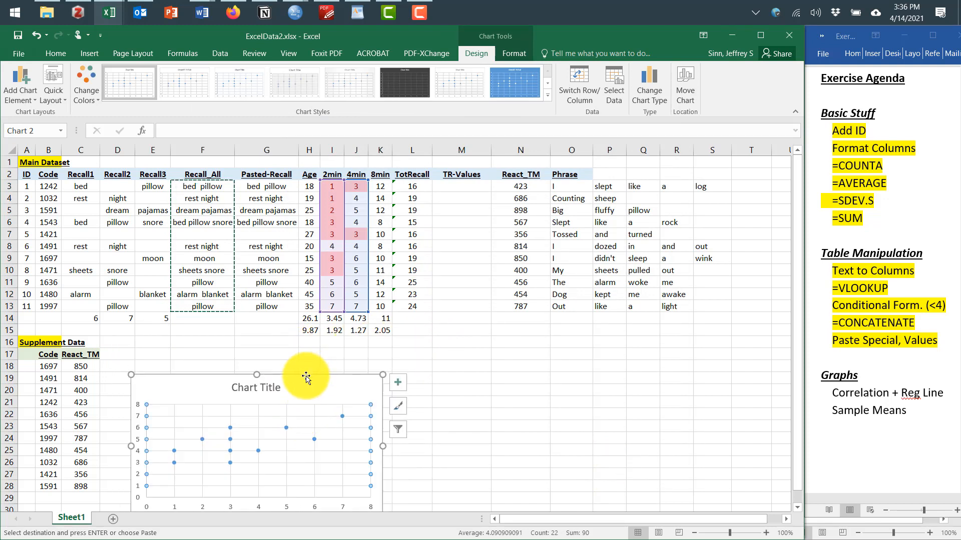
{"action": "left_click_drag", "start_coordinate": [309, 379], "coordinate": [312, 352]}
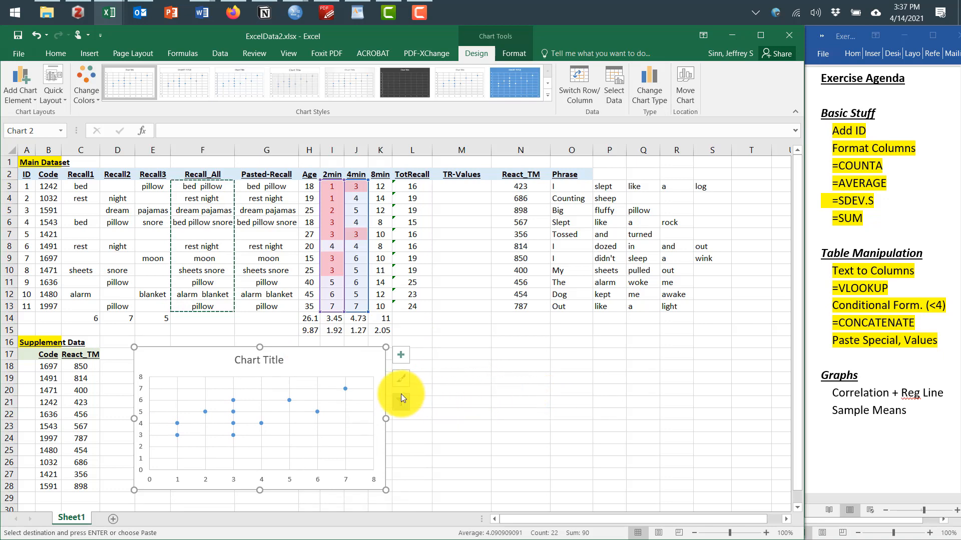
Add axis titles to the scatter chart and name the horizontal axis "2 min"
{"action": "left_click", "coordinate": [398, 356]}
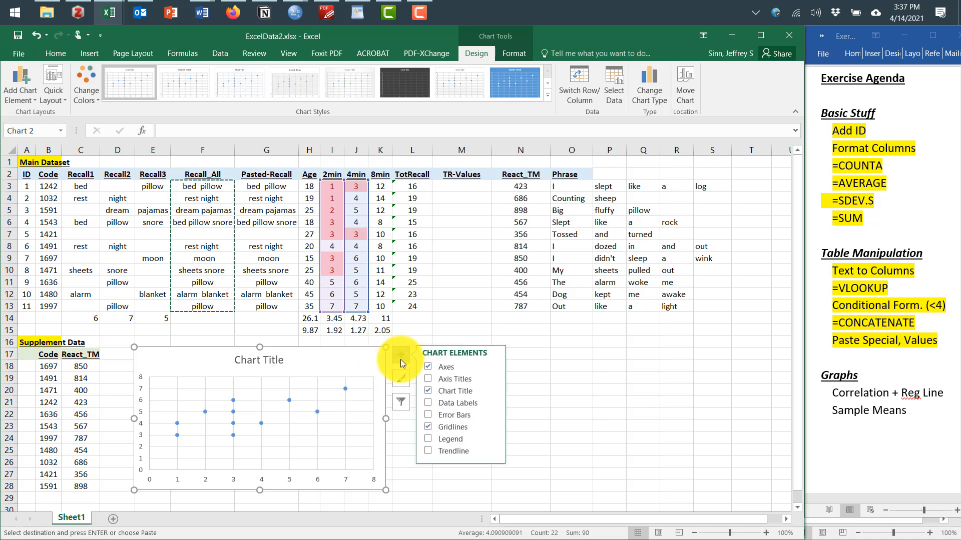
{"action": "left_click", "coordinate": [429, 380]}
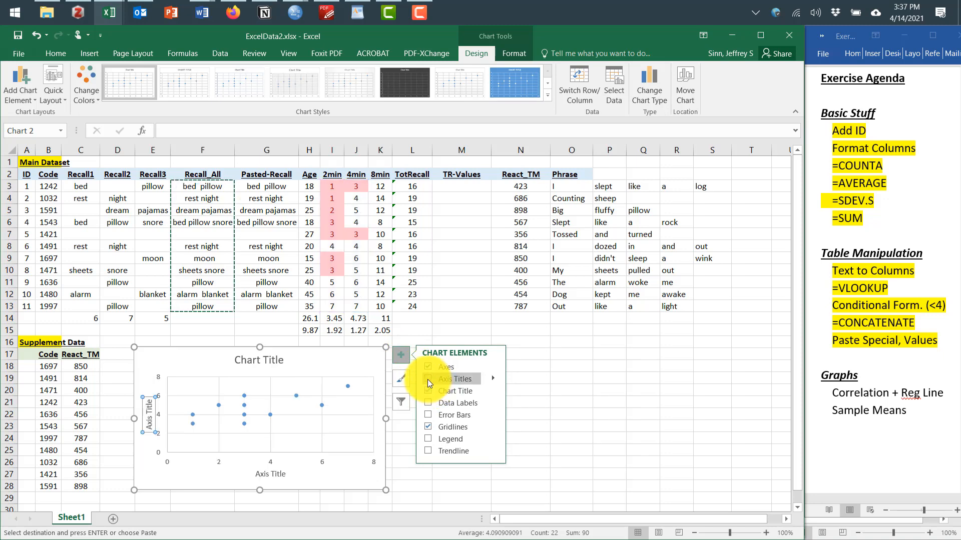
{"action": "left_click", "coordinate": [284, 474]}
{"action": "left_click", "coordinate": [286, 475]}
{"action": "left_click_drag", "start_coordinate": [285, 476], "coordinate": [256, 474]}
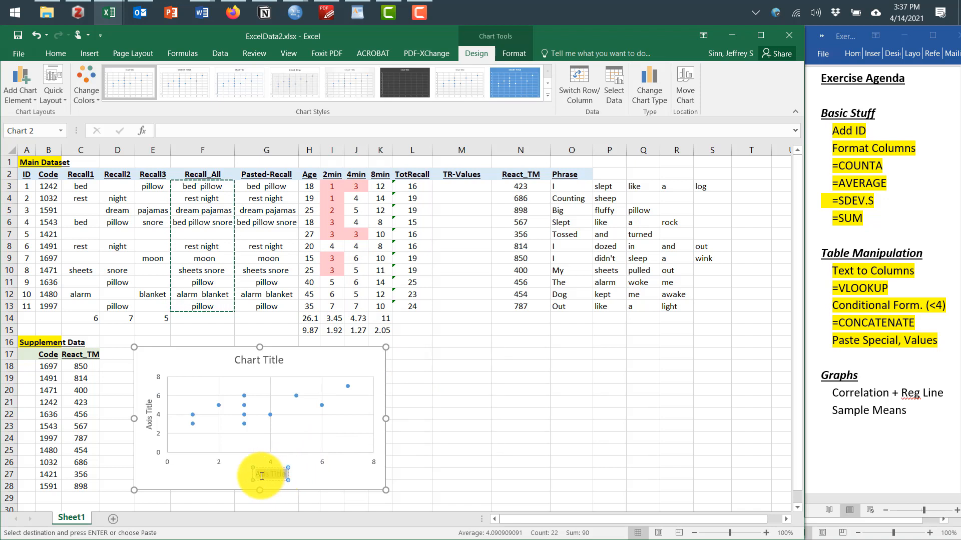
{"action": "type", "text": "2 min"}
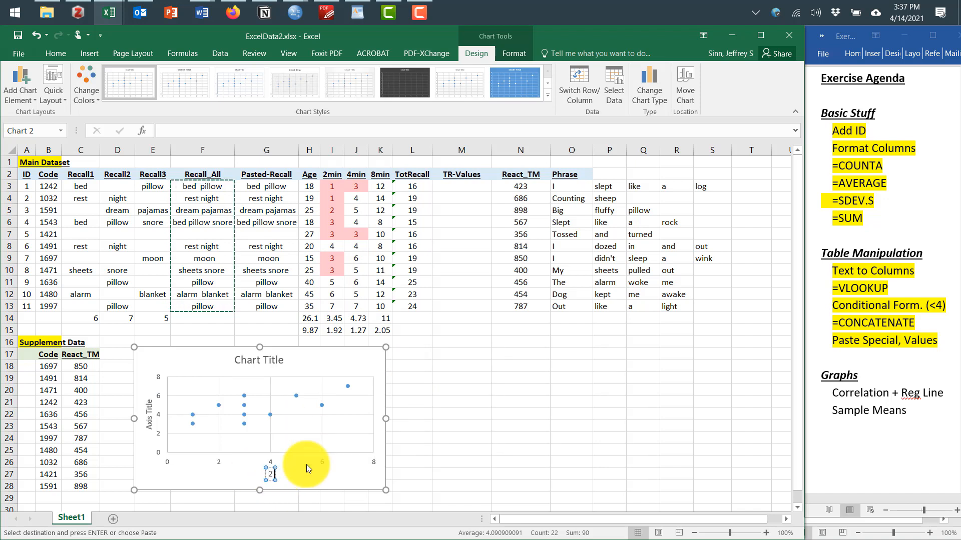
Rename the scatter chart's vertical axis title as "4 min"
{"action": "left_click", "coordinate": [147, 423]}
{"action": "mouse_move", "coordinate": [146, 425]}
{"action": "left_mouse_down"}
{"action": "mouse_move", "coordinate": [146, 396]}
{"action": "mouse_move", "coordinate": [149, 410]}
{"action": "left_mouse_up"}
{"action": "key", "text": "BackSpace"}
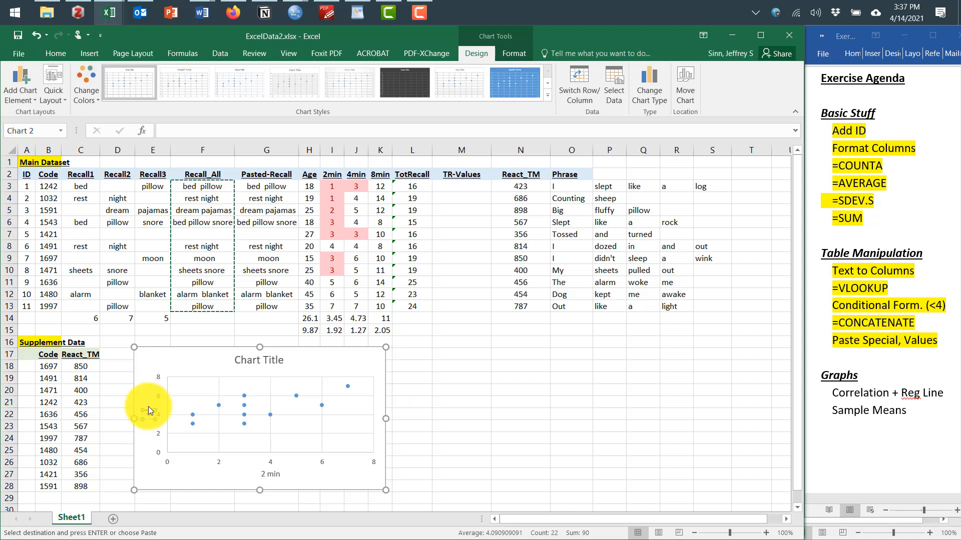
{"action": "type", "text": "4 min"}
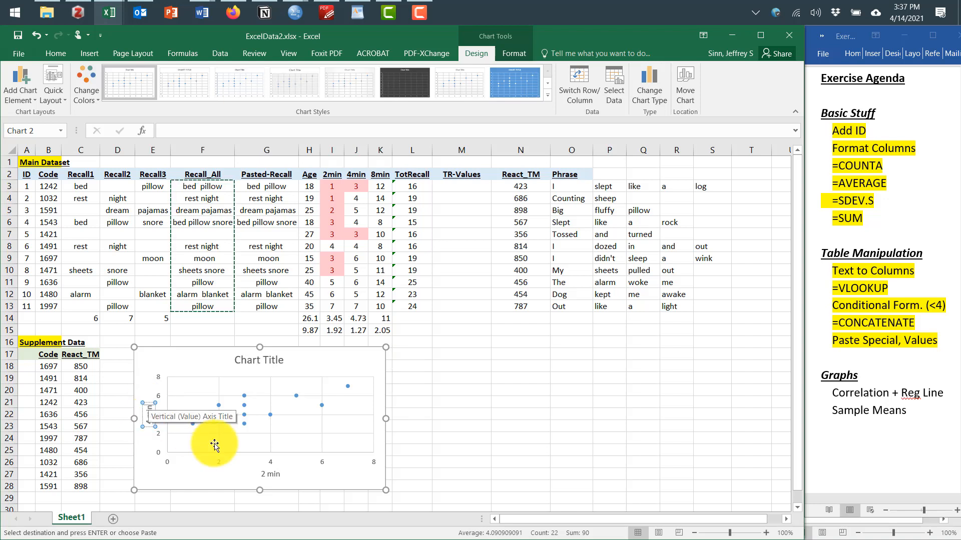
{"action": "left_click", "coordinate": [280, 434]}
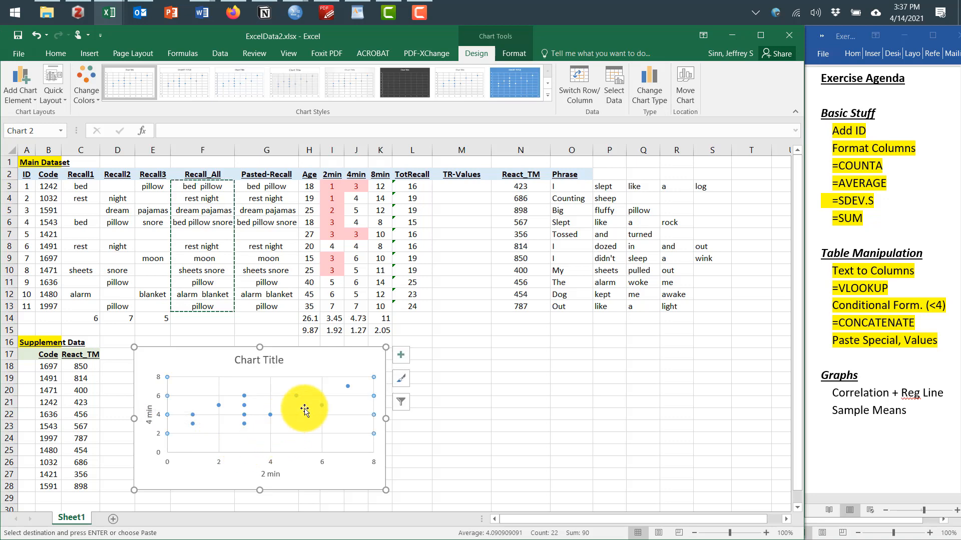
Set the scatter chart's title to "Correlation in Recall for 2 and 4 min"
{"action": "left_click", "coordinate": [262, 361]}
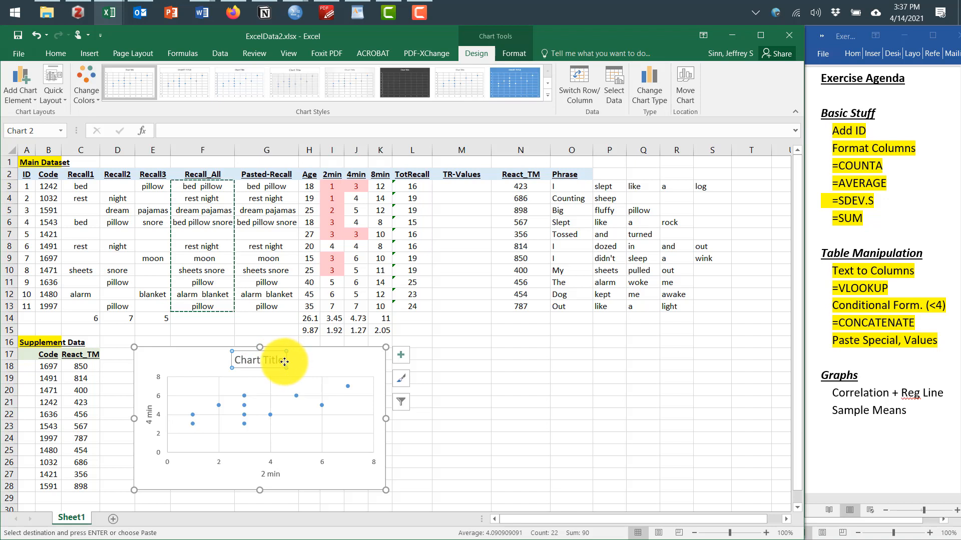
{"action": "left_click_drag", "start_coordinate": [282, 362], "coordinate": [235, 367]}
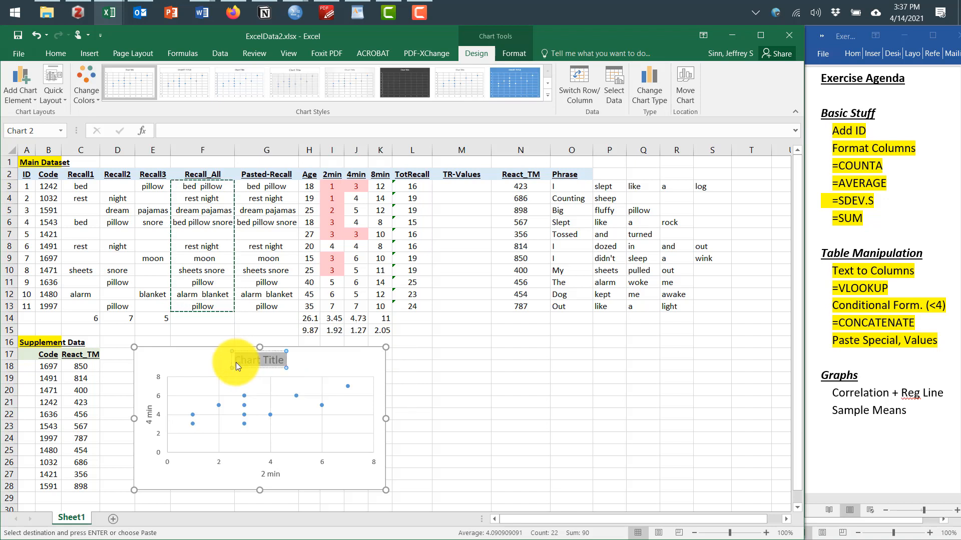
{"action": "type", "text": "Correl"}
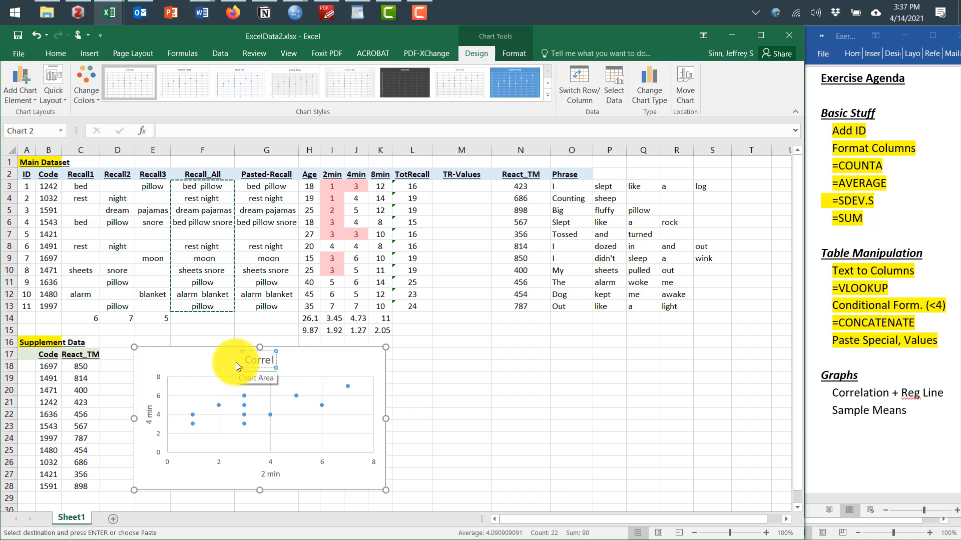
{"action": "type", "text": "ation in"}
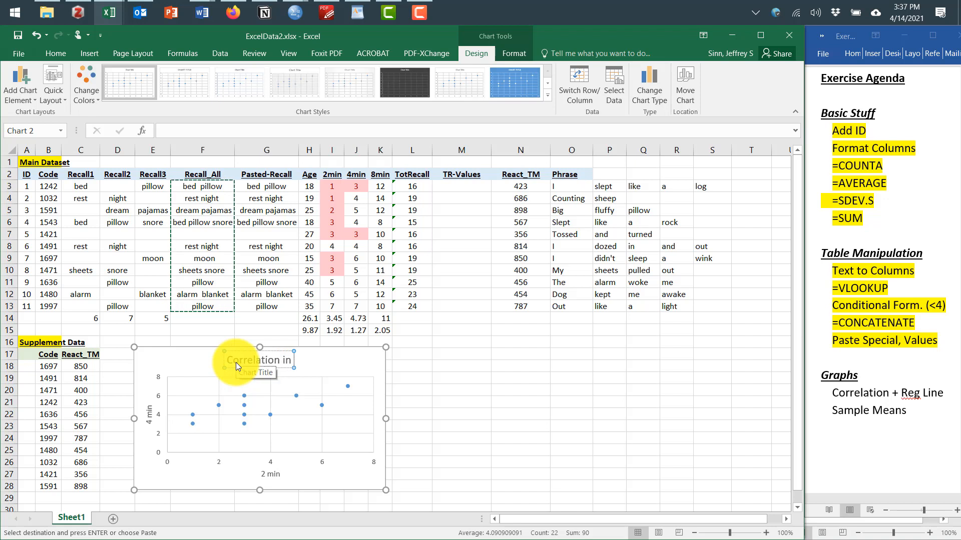
{"action": "type", "text": " Words"}
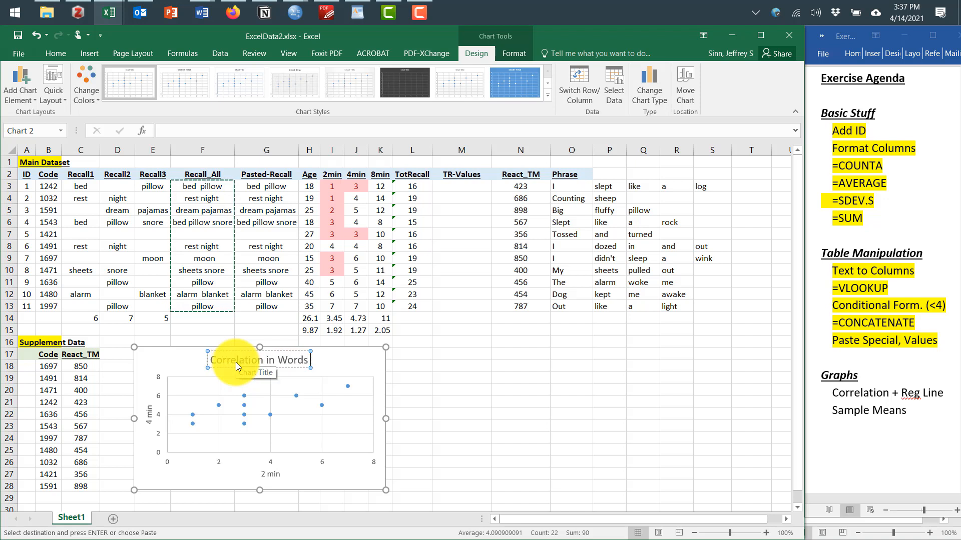
{"action": "key", "text": "BackSpace"}
{"action": "key", "text": "BackSpace"}
{"action": "key", "text": "BackSpace"}
{"action": "key", "text": "BackSpace"}
{"action": "key", "text": "BackSpace"}
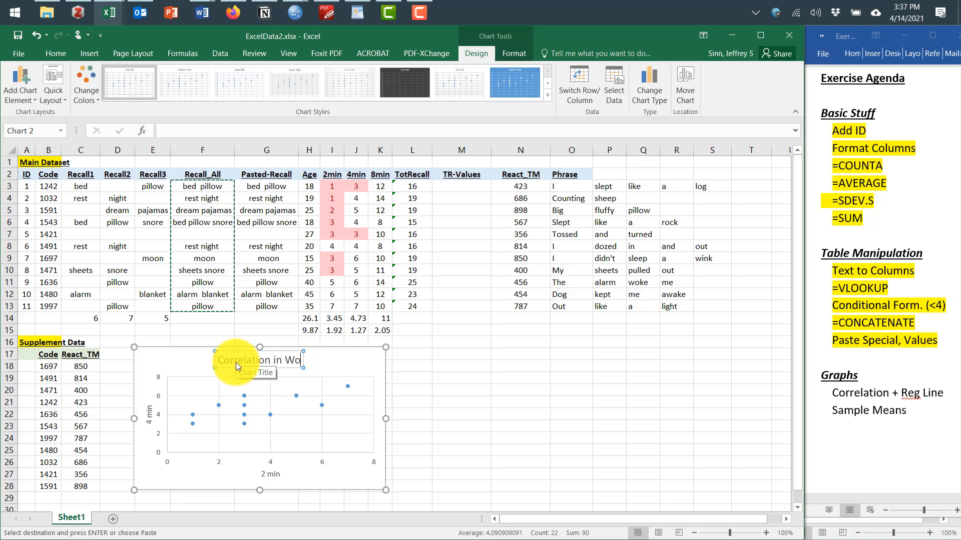
{"action": "type", "text": "Recall"}
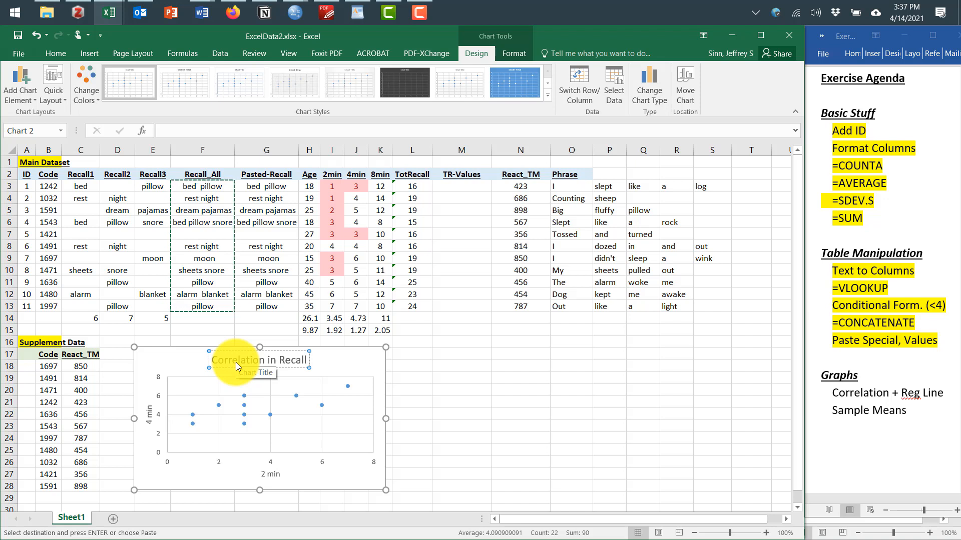
{"action": "type", "text": " for 2"}
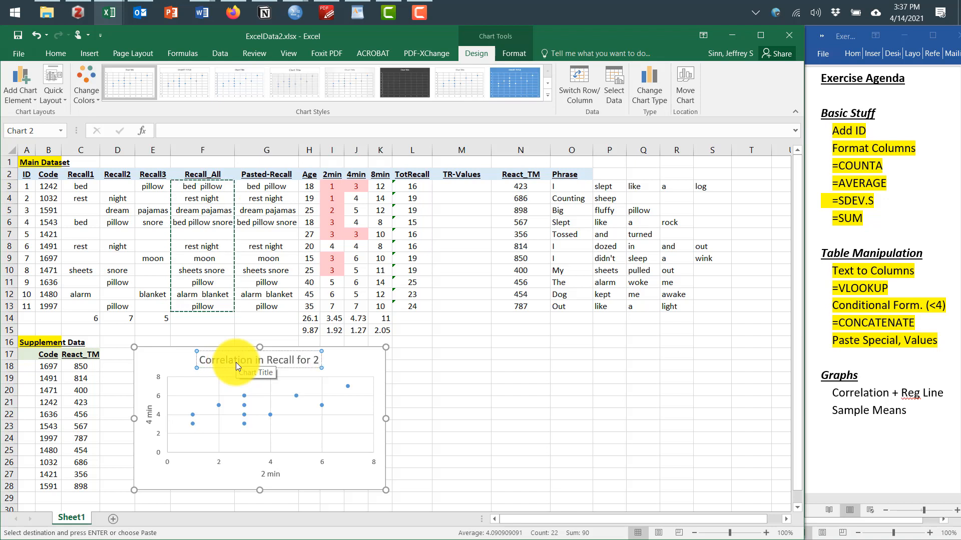
{"action": "type", "text": " and 4 min"}
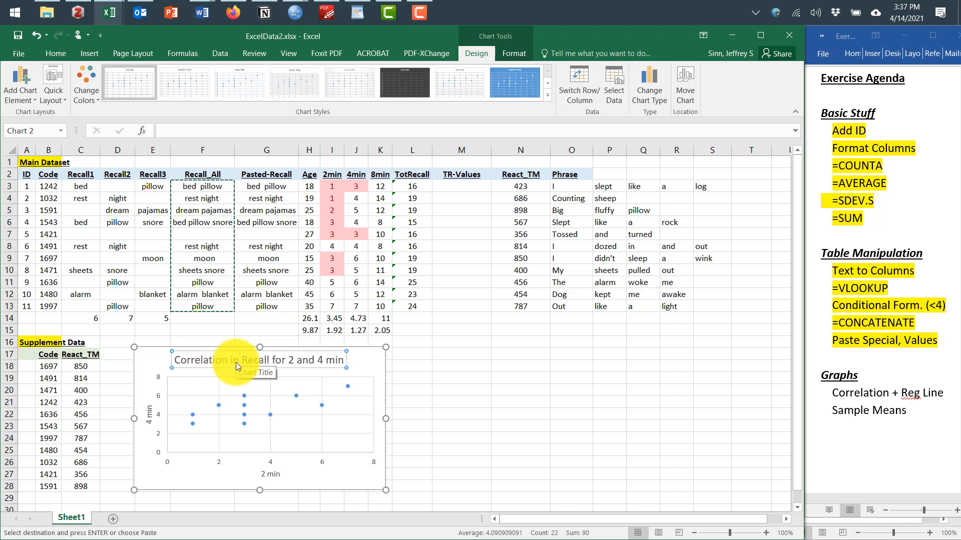
Add a linear trendline to the scatter chart and display its equation on the chart
{"action": "left_click", "coordinate": [306, 408]}
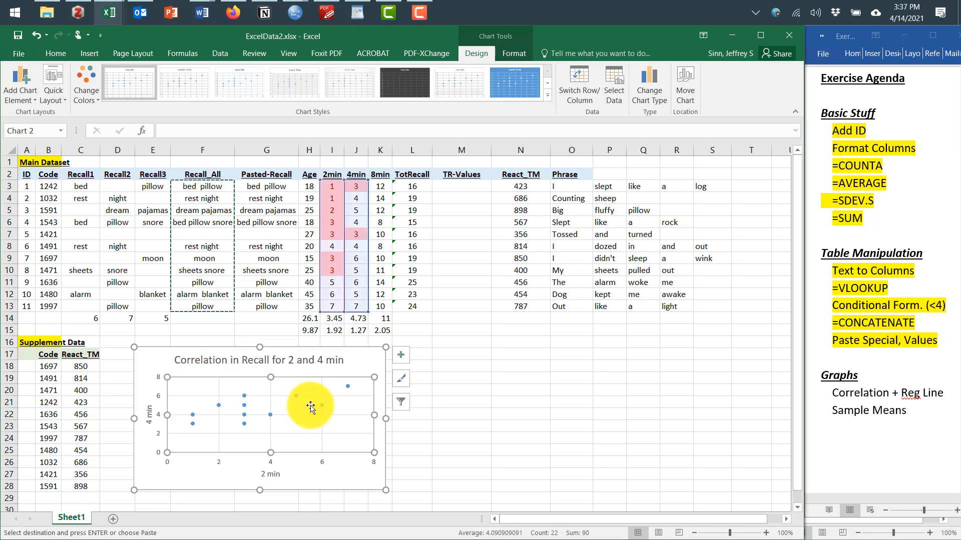
{"action": "left_click", "coordinate": [400, 355]}
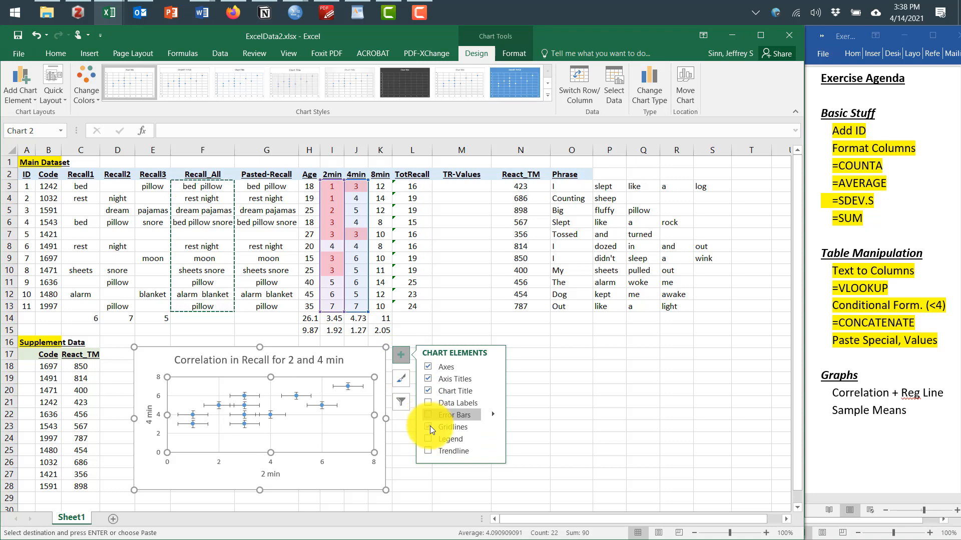
{"action": "left_click", "coordinate": [430, 448]}
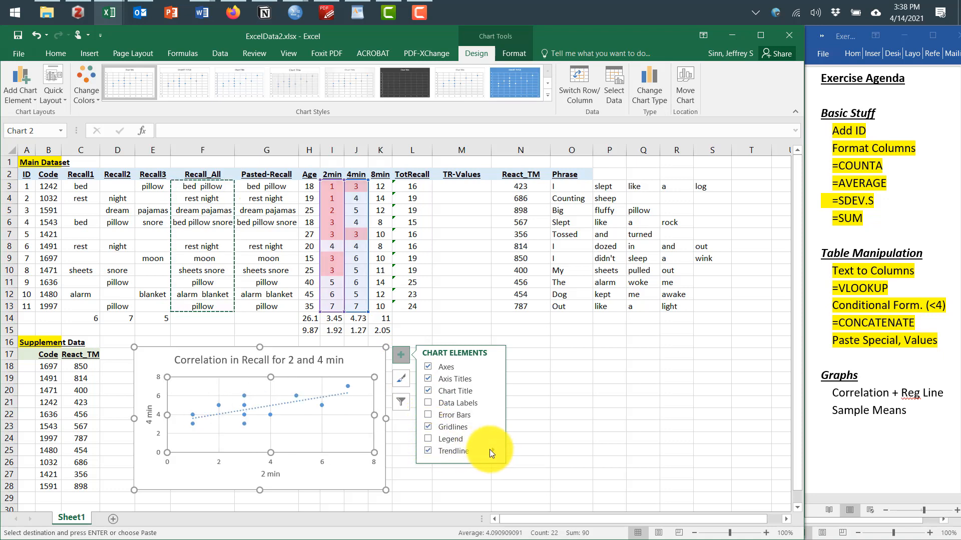
{"action": "mouse_move", "coordinate": [489, 450]}
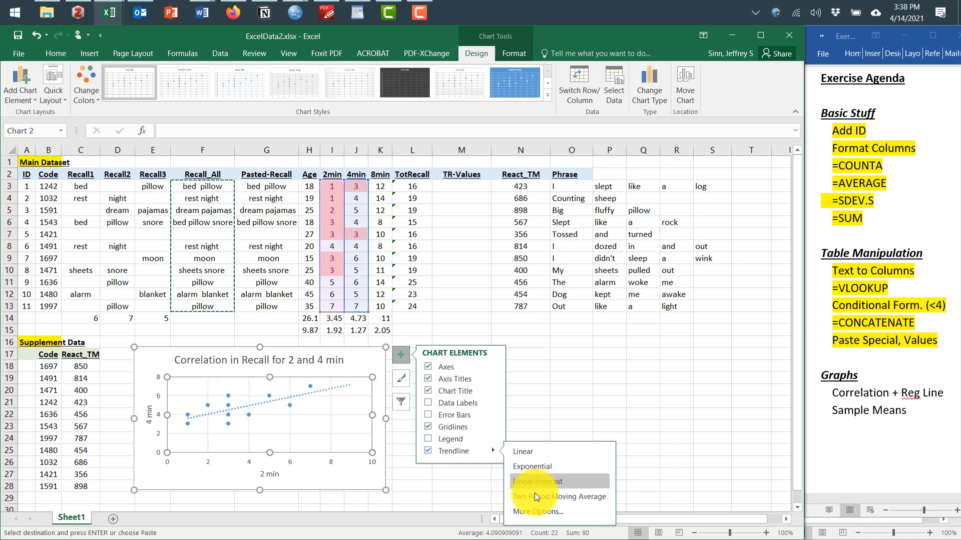
{"action": "left_click", "coordinate": [535, 510]}
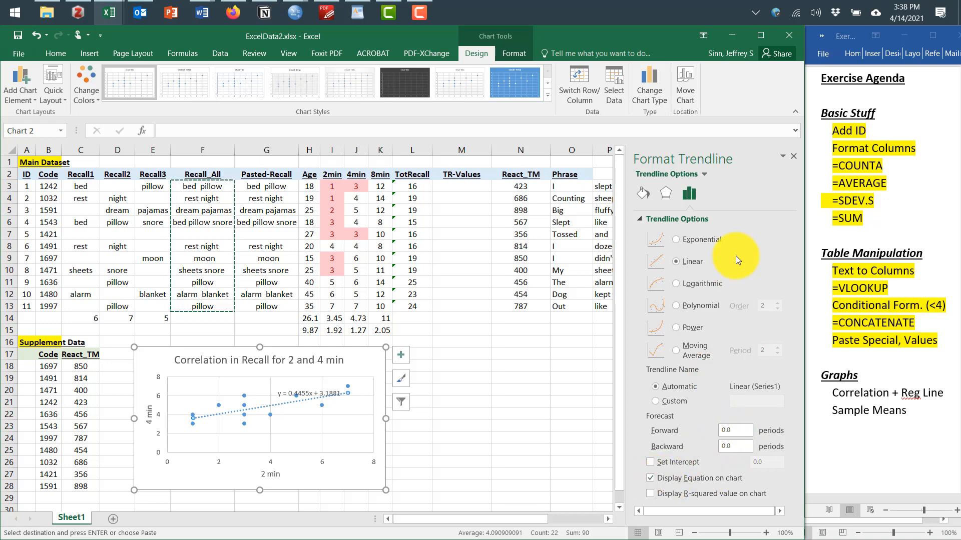
Move the trendline equation label below the trendline, clear of the data points
{"action": "left_click", "coordinate": [333, 418]}
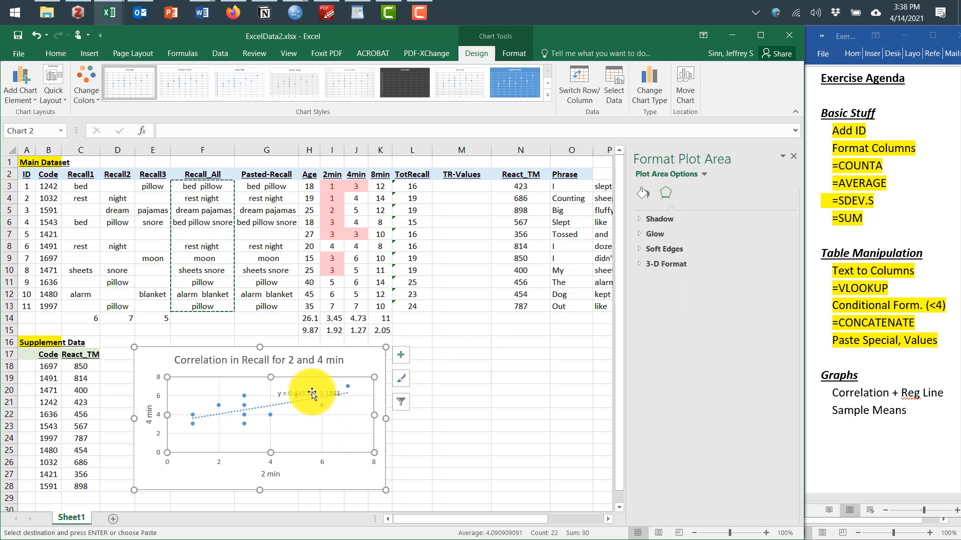
{"action": "left_click", "coordinate": [307, 391]}
{"action": "left_click_drag", "start_coordinate": [307, 389], "coordinate": [325, 416]}
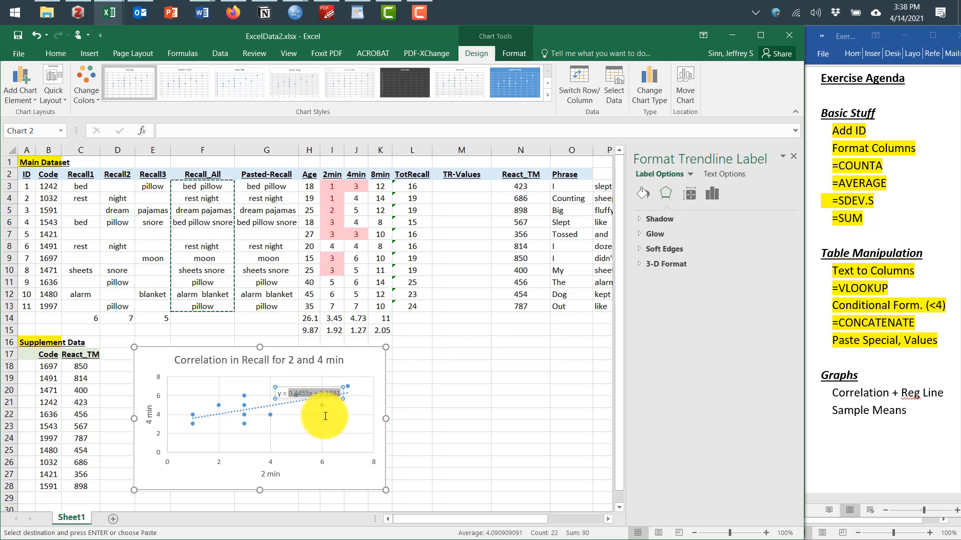
{"action": "left_click", "coordinate": [310, 409]}
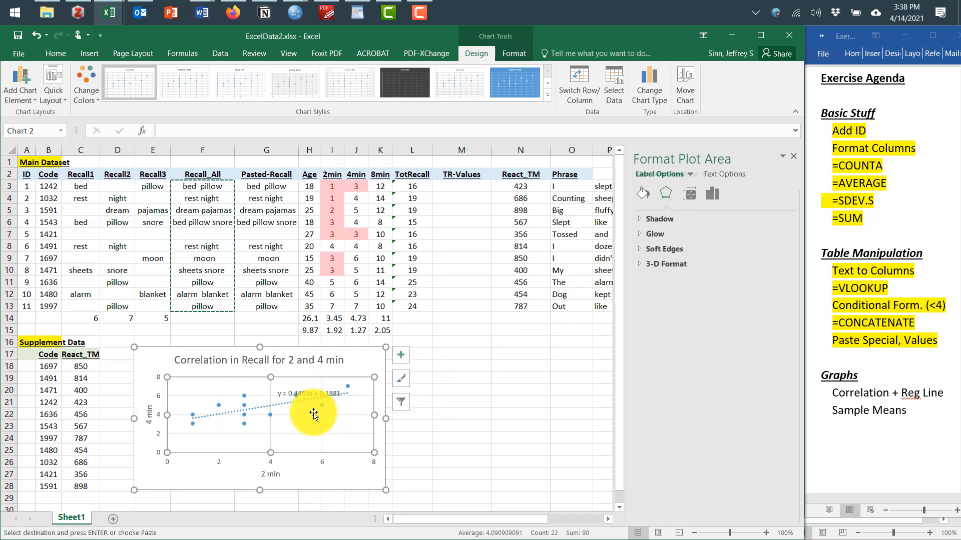
{"action": "left_click", "coordinate": [450, 421]}
{"action": "left_click", "coordinate": [309, 396]}
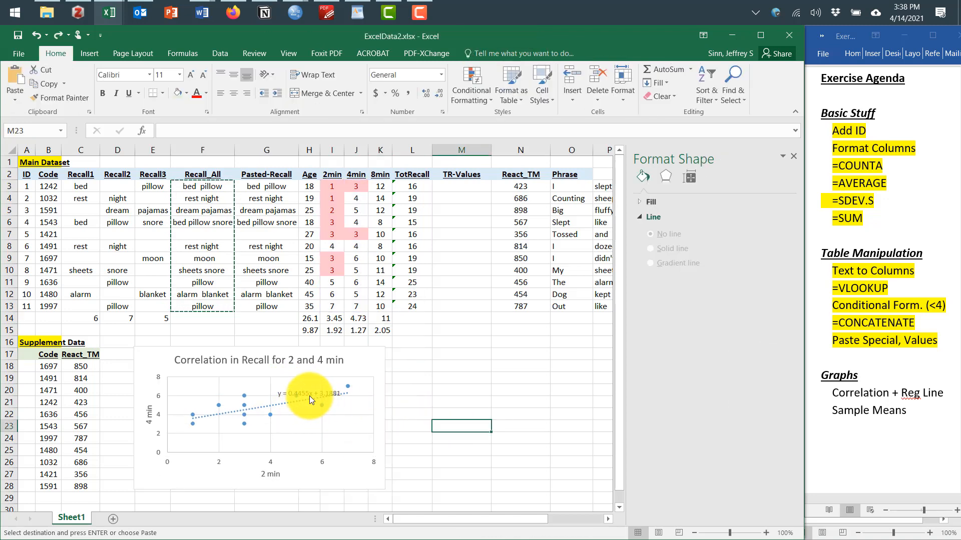
{"action": "left_click_drag", "start_coordinate": [286, 389], "coordinate": [308, 414]}
{"action": "left_click", "coordinate": [421, 437]}
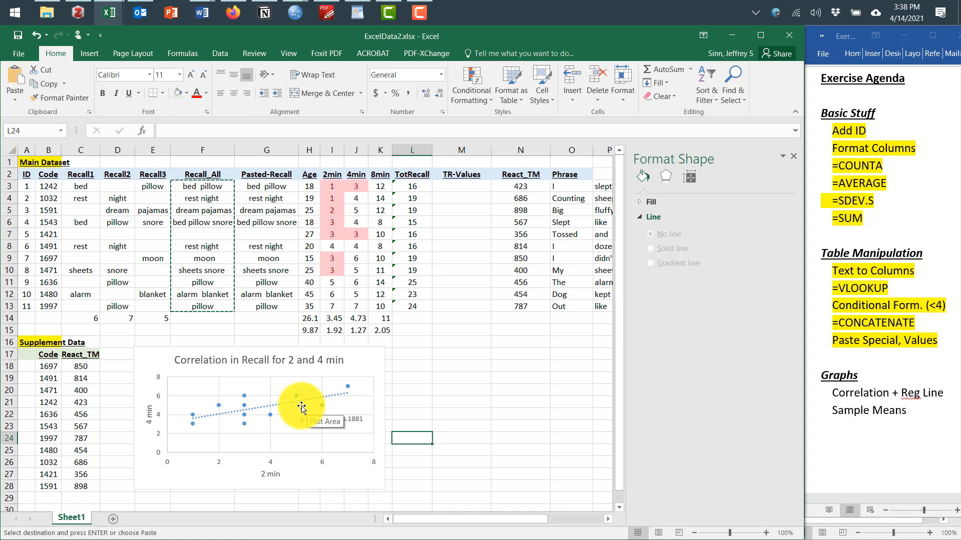
Switch to the Word agenda and highlight "Correlation + Reg Line" in yellow as finished
{"action": "left_click", "coordinate": [850, 393]}
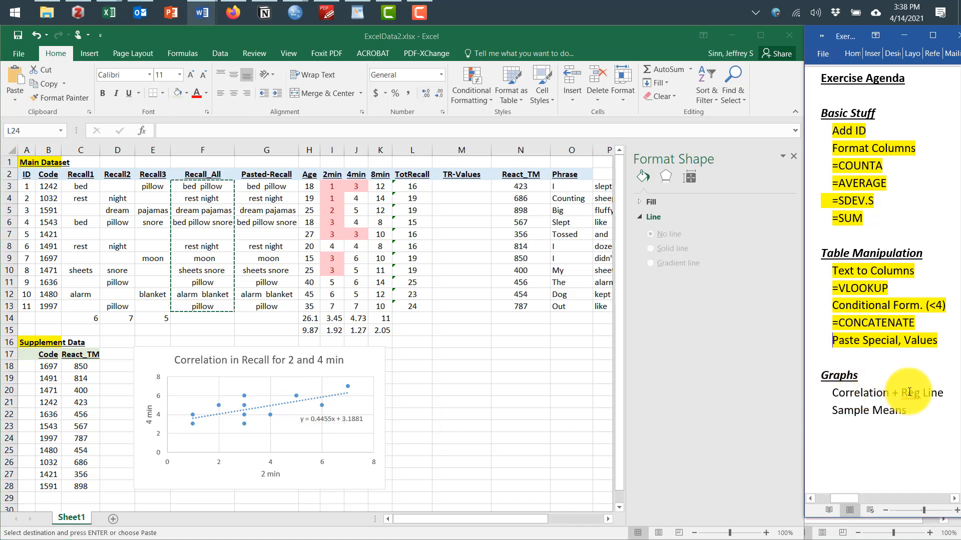
{"action": "left_click_drag", "start_coordinate": [945, 393], "coordinate": [853, 395]}
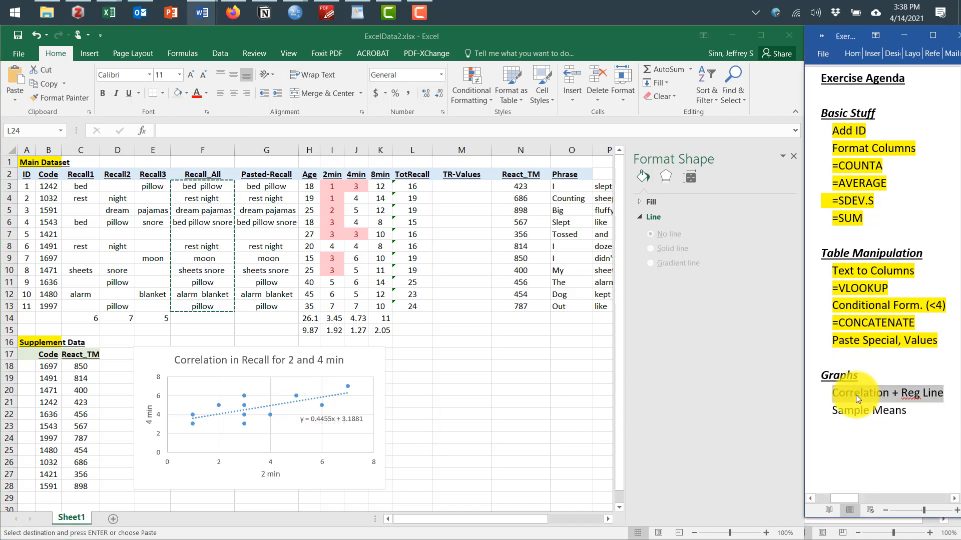
{"action": "key", "text": "ctrl+alt+h"}
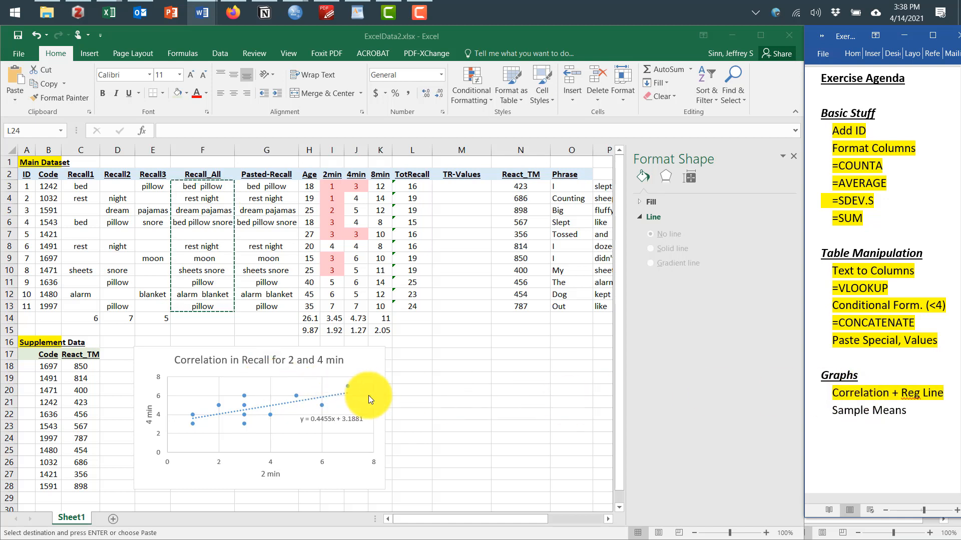
In Excel, insert a Clustered Column chart of the 2min, 4min and 8min averages in I14:K14 with their headers, placed beside the scatter chart
{"action": "left_click", "coordinate": [435, 328]}
{"action": "key", "text": "Escape"}
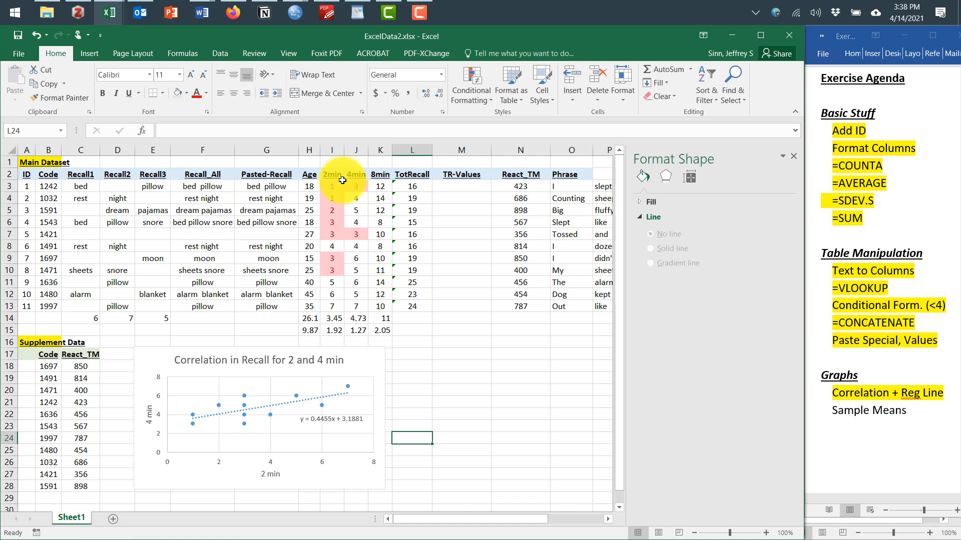
{"action": "left_click_drag", "start_coordinate": [331, 176], "coordinate": [386, 179]}
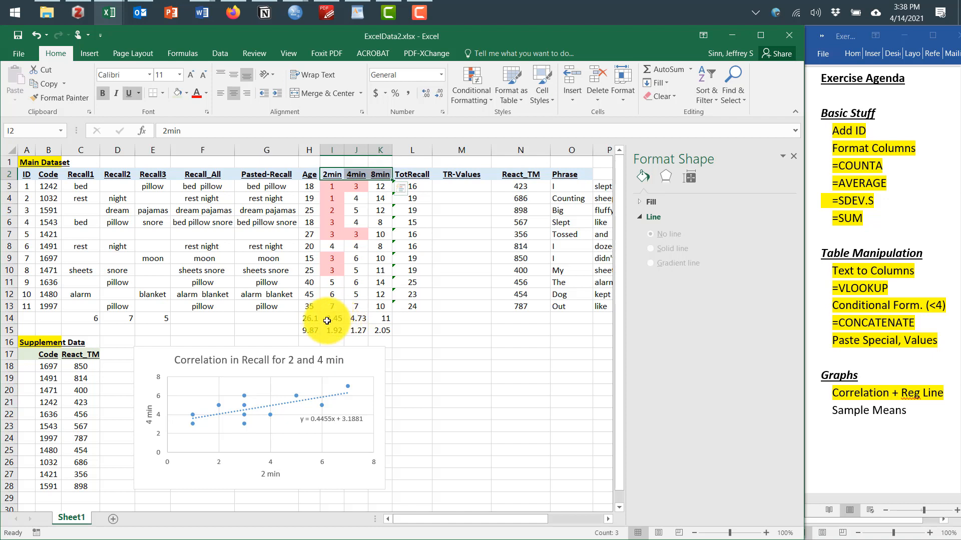
{"action": "left_click_drag", "start_coordinate": [327, 321], "coordinate": [380, 319]}
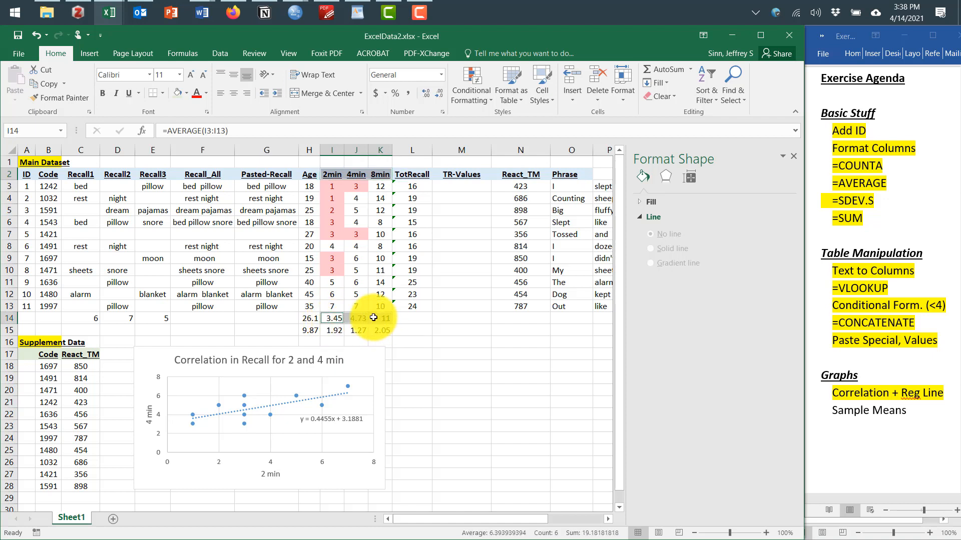
{"action": "left_click", "coordinate": [80, 52]}
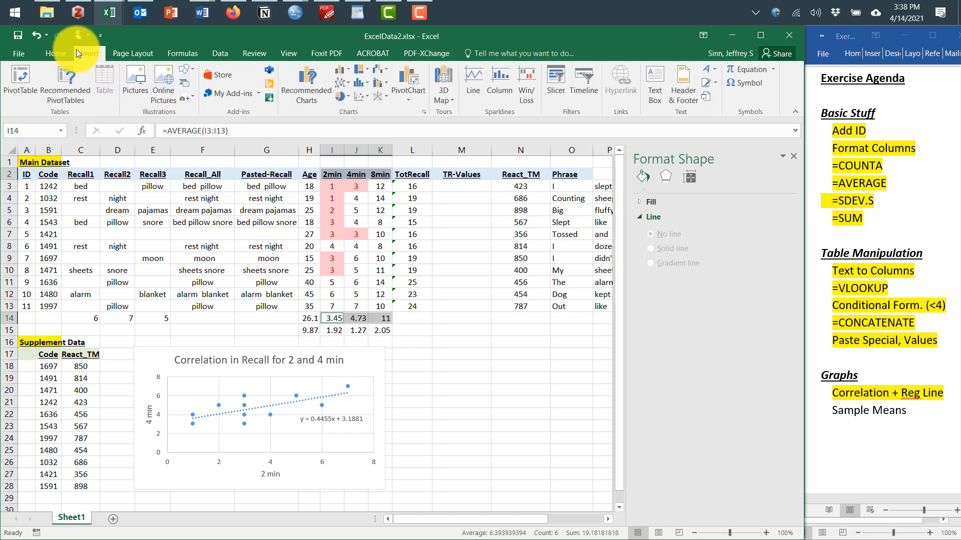
{"action": "left_click", "coordinate": [318, 79]}
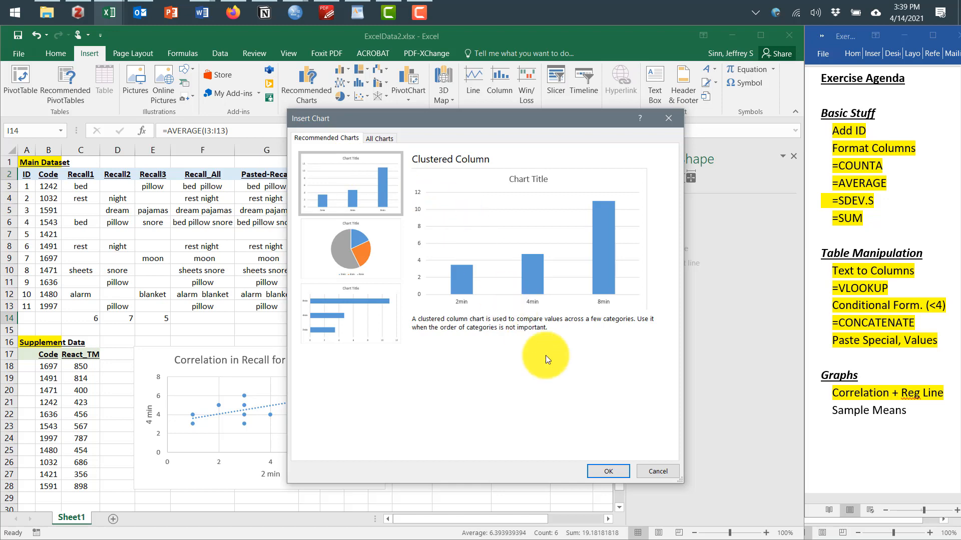
{"action": "left_click", "coordinate": [607, 470]}
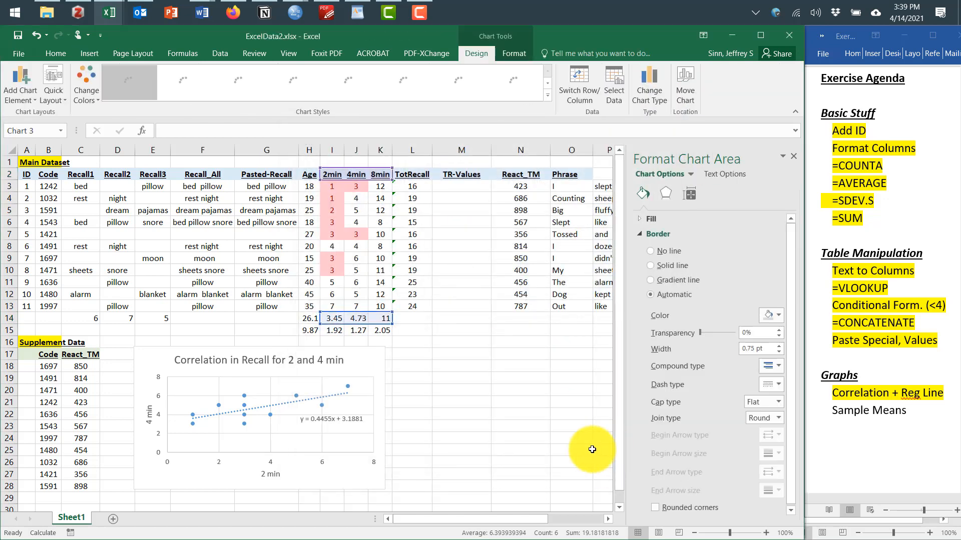
{"action": "left_click_drag", "start_coordinate": [474, 250], "coordinate": [564, 374]}
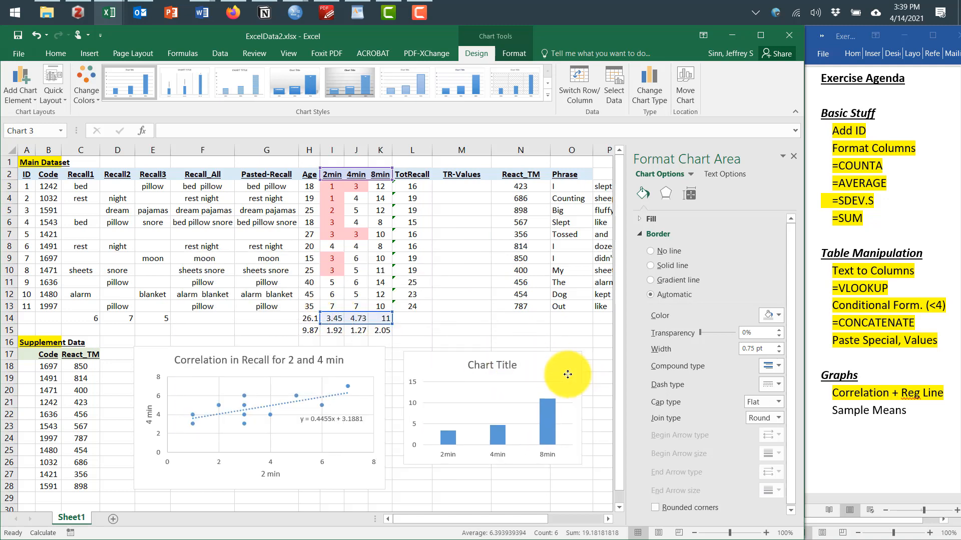
Add axis titles to the column chart and name the vertical axis "Items Recalled"
{"action": "left_click", "coordinate": [596, 360]}
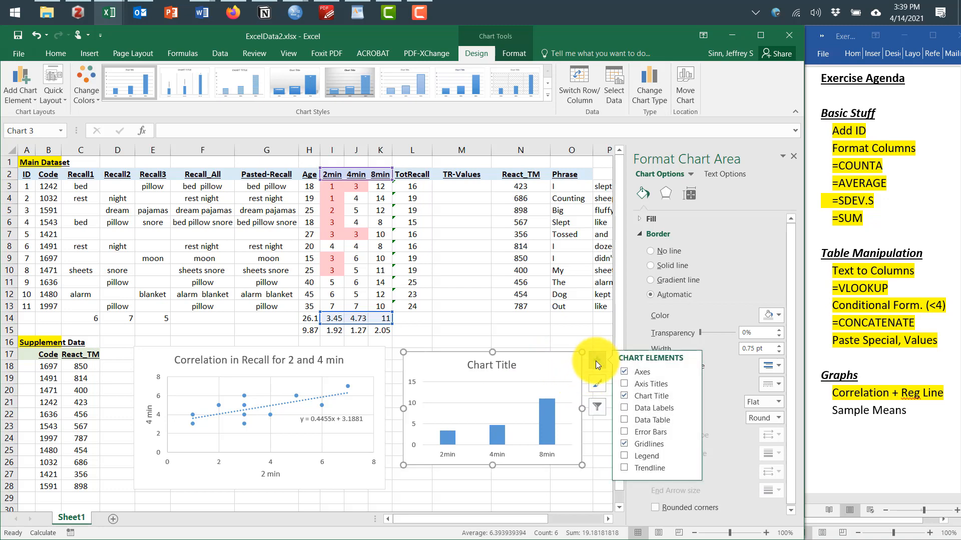
{"action": "left_click", "coordinate": [627, 380]}
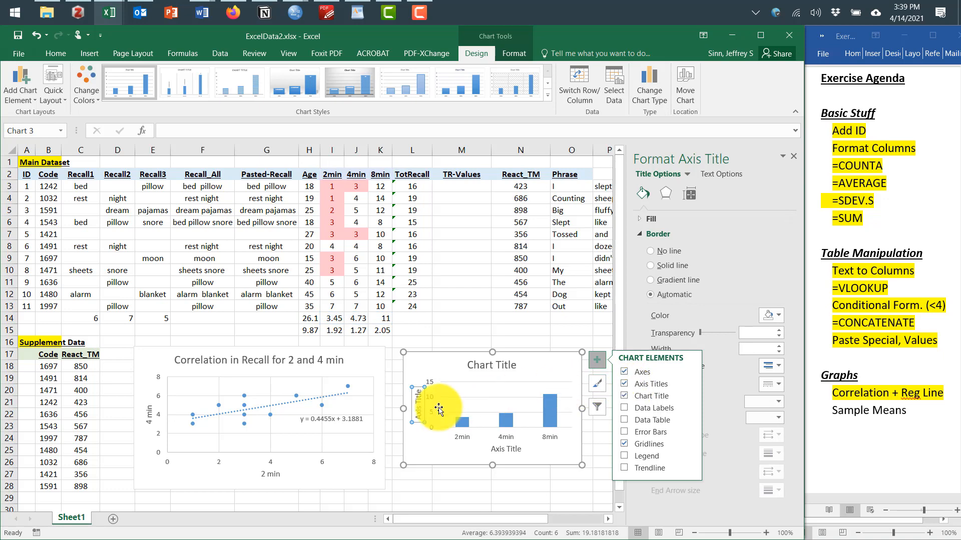
{"action": "left_click", "coordinate": [417, 406]}
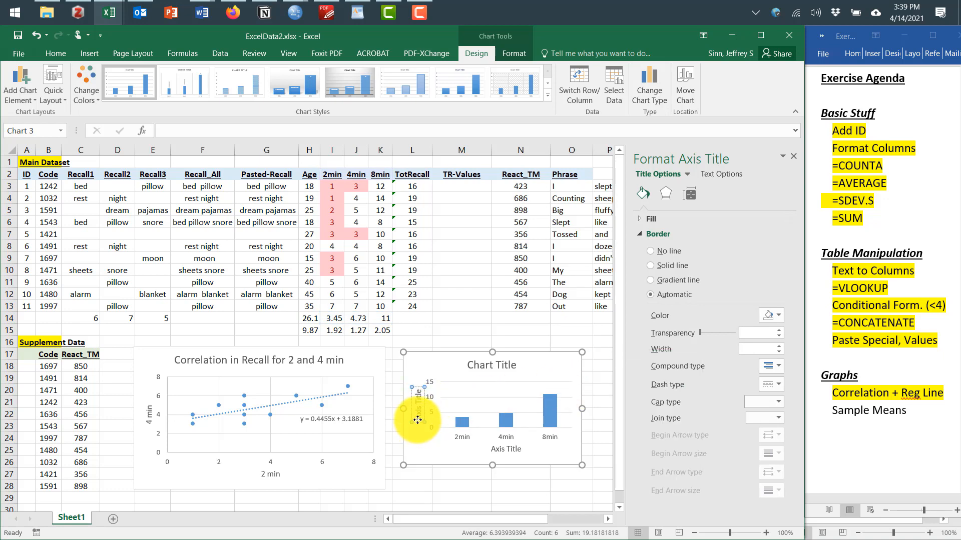
{"action": "left_click_drag", "start_coordinate": [419, 419], "coordinate": [418, 399]}
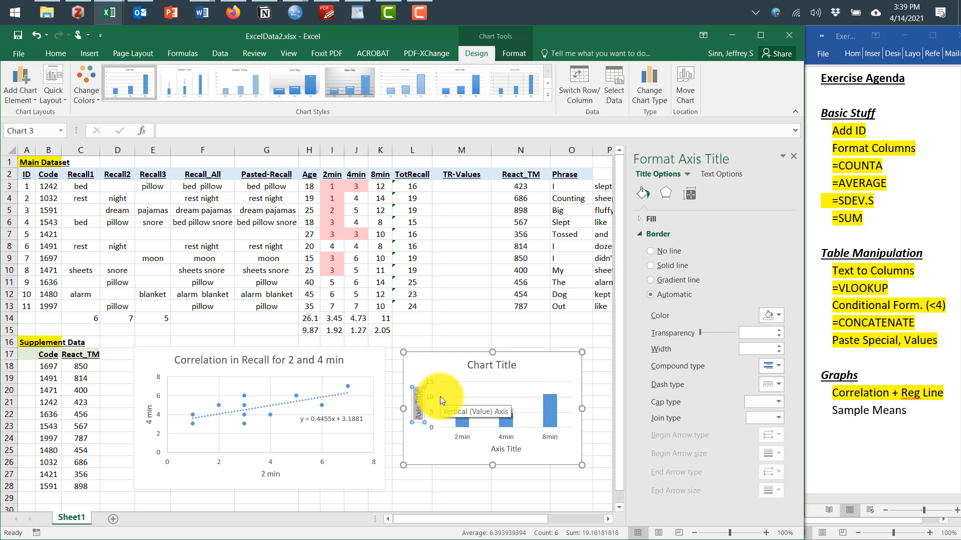
{"action": "type", "text": "Items Recalled"}
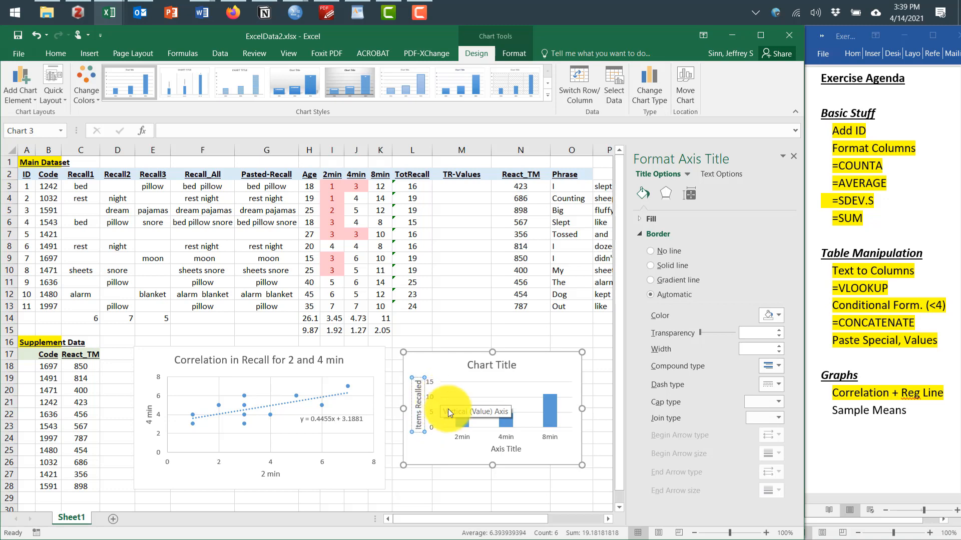
Name the column chart's horizontal axis "Minutes of Practice" and centre the title beneath the category labels
{"action": "left_click", "coordinate": [496, 449]}
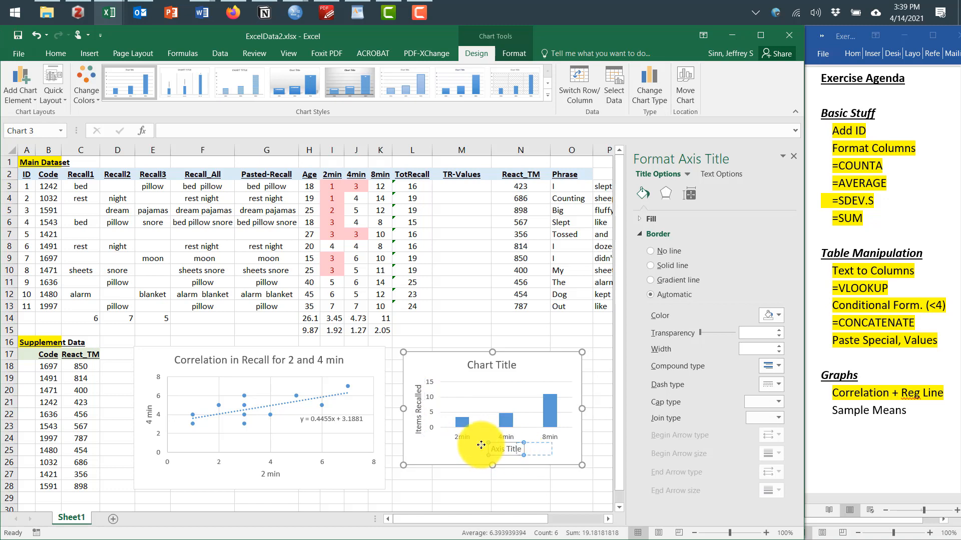
{"action": "left_click_drag", "start_coordinate": [496, 450], "coordinate": [525, 448]}
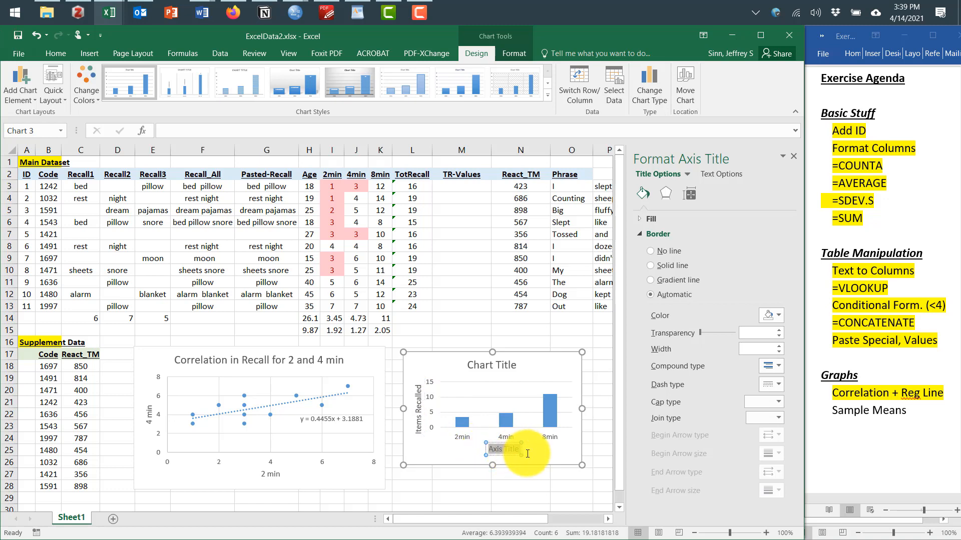
{"action": "type", "text": "M"}
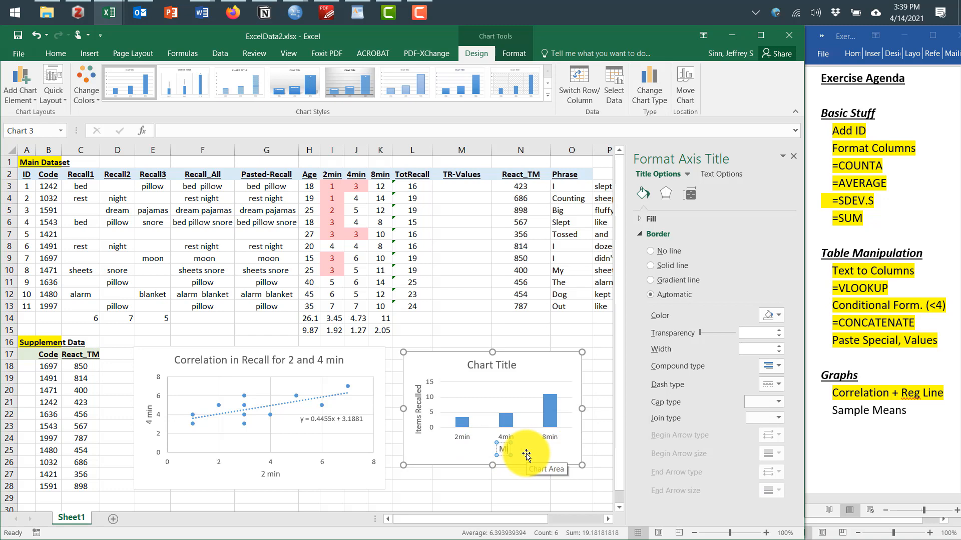
{"action": "type", "text": "inutes of Practice"}
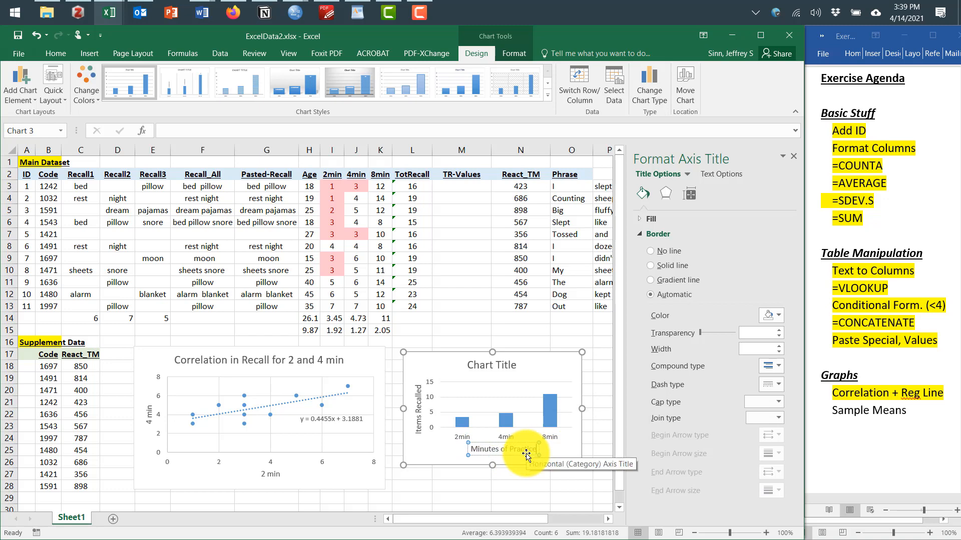
{"action": "left_click", "coordinate": [569, 454]}
{"action": "left_click", "coordinate": [523, 448]}
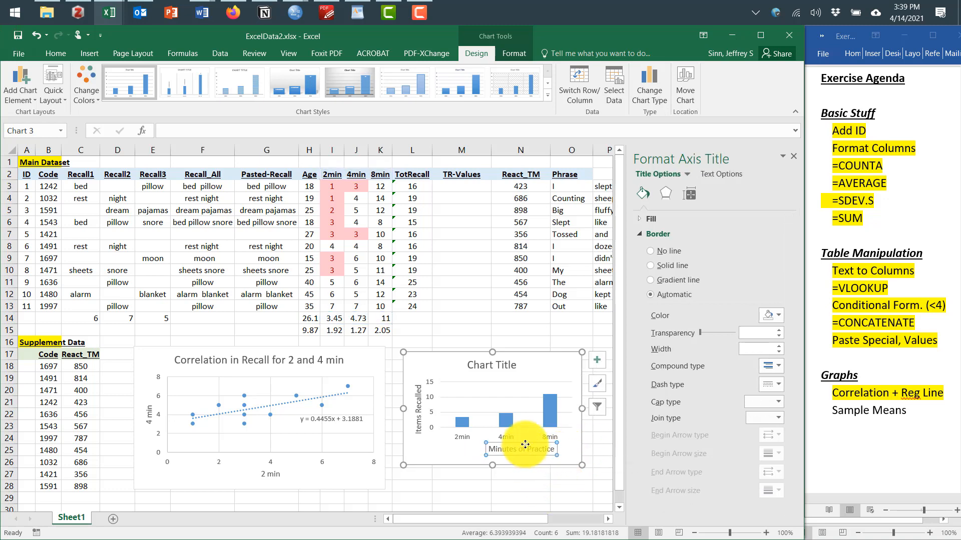
{"action": "left_click_drag", "start_coordinate": [523, 447], "coordinate": [507, 447]}
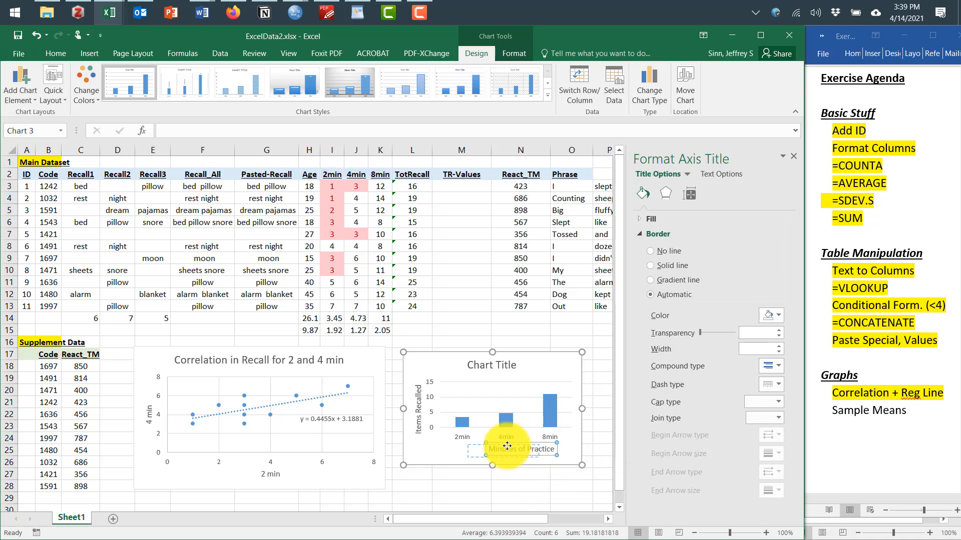
{"action": "left_click", "coordinate": [564, 455]}
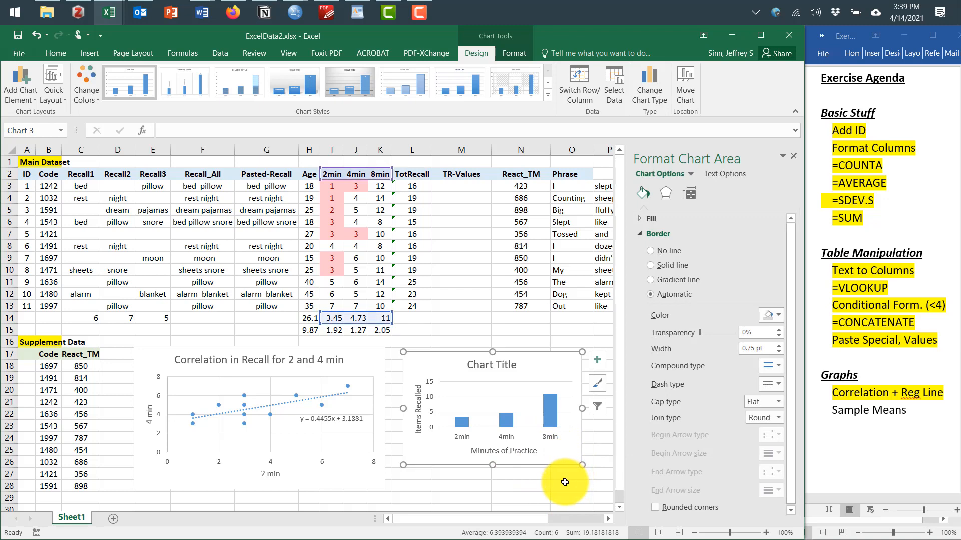
Replace the column chart's title with "Items Recalled by Condition"
{"action": "left_click", "coordinate": [495, 362]}
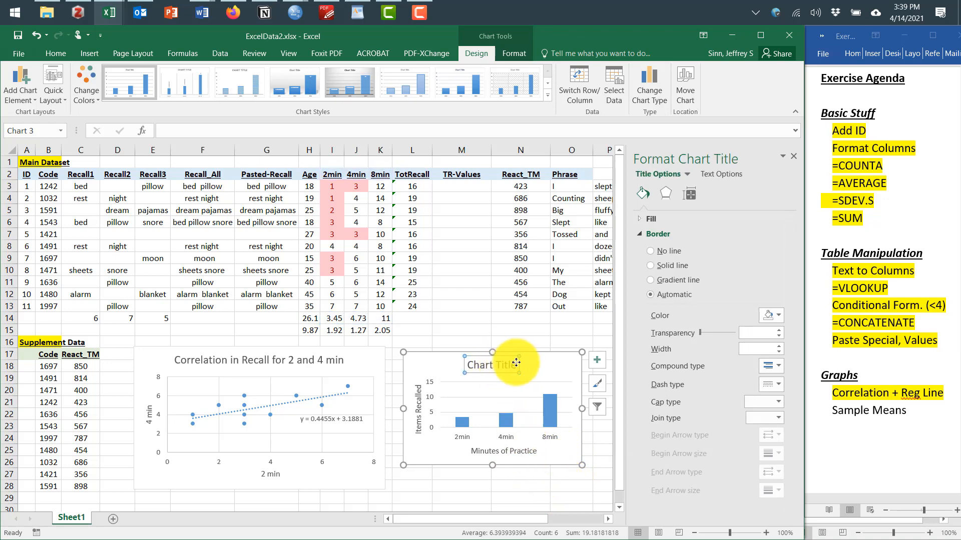
{"action": "left_click", "coordinate": [512, 363]}
{"action": "left_click_drag", "start_coordinate": [515, 364], "coordinate": [468, 363]}
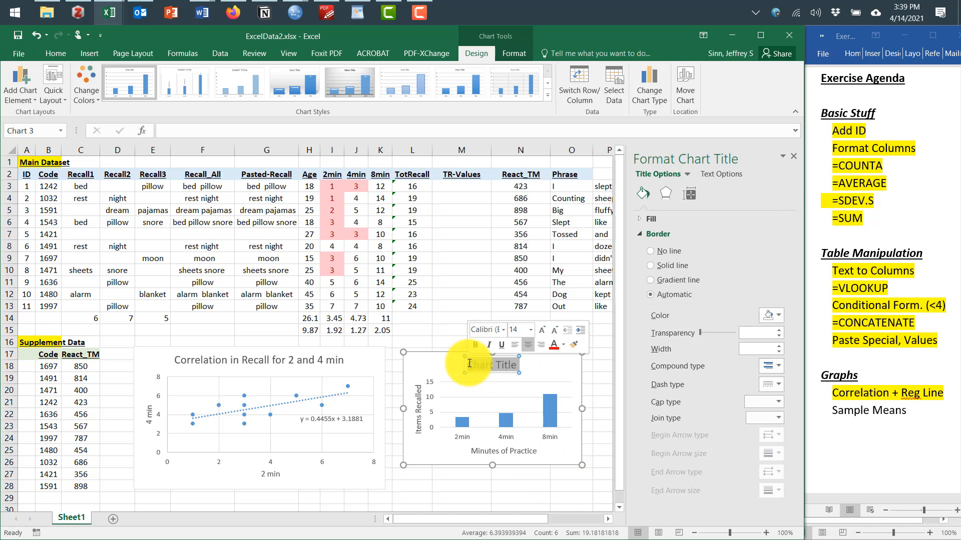
{"action": "type", "text": "Words Rec"}
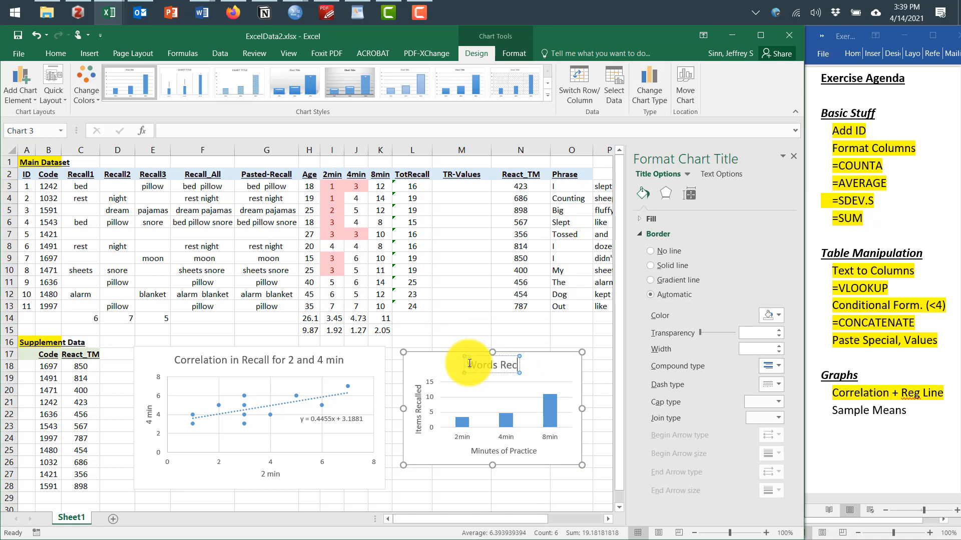
{"action": "key", "text": "BackSpace"}
{"action": "key", "text": "BackSpace"}
{"action": "key", "text": "BackSpace"}
{"action": "key", "text": "BackSpace"}
{"action": "key", "text": "BackSpace"}
{"action": "key", "text": "BackSpace"}
{"action": "key", "text": "BackSpace"}
{"action": "key", "text": "BackSpace"}
{"action": "key", "text": "BackSpace"}
{"action": "type", "text": "Items re"}
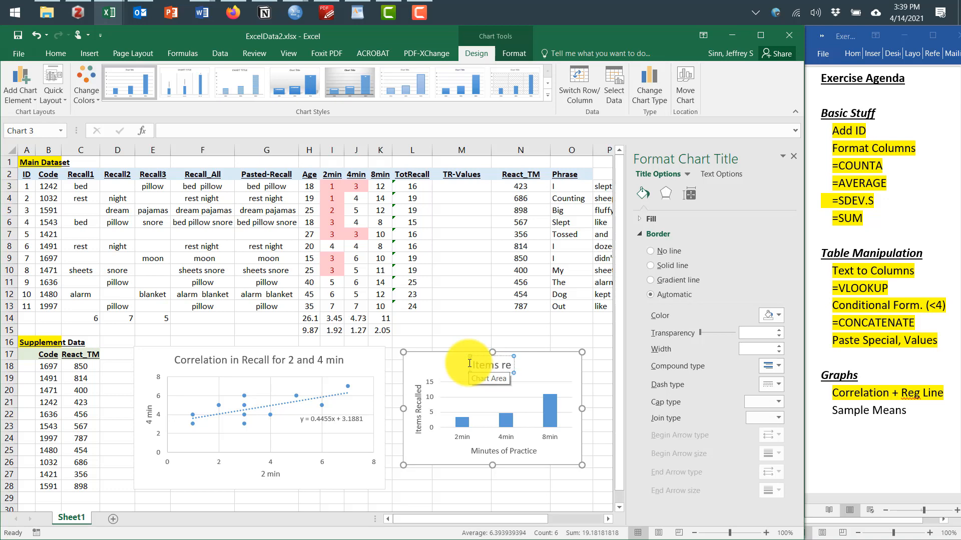
{"action": "type", "text": "ca"}
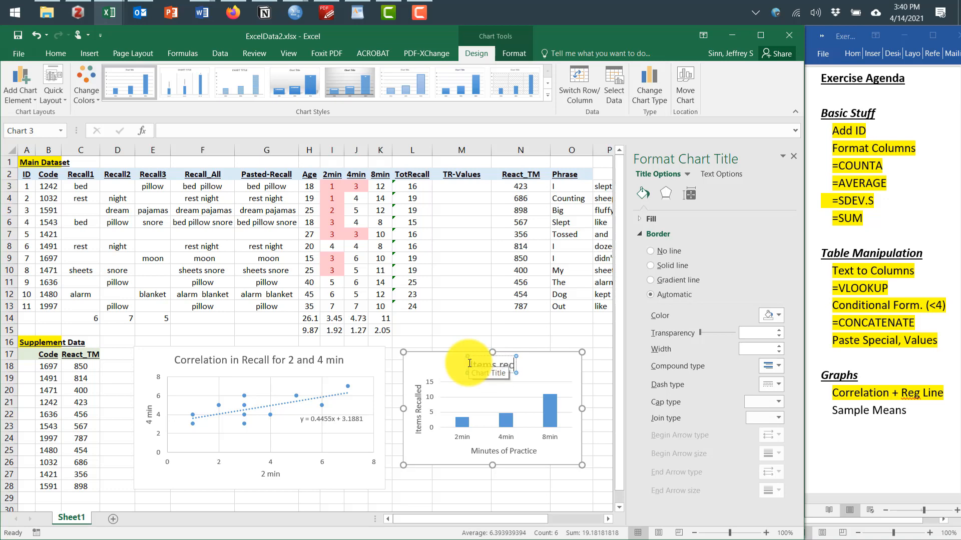
{"action": "key", "text": "BackSpace"}
{"action": "key", "text": "BackSpace"}
{"action": "key", "text": "BackSpace"}
{"action": "type", "text": "Recalled by Condition"}
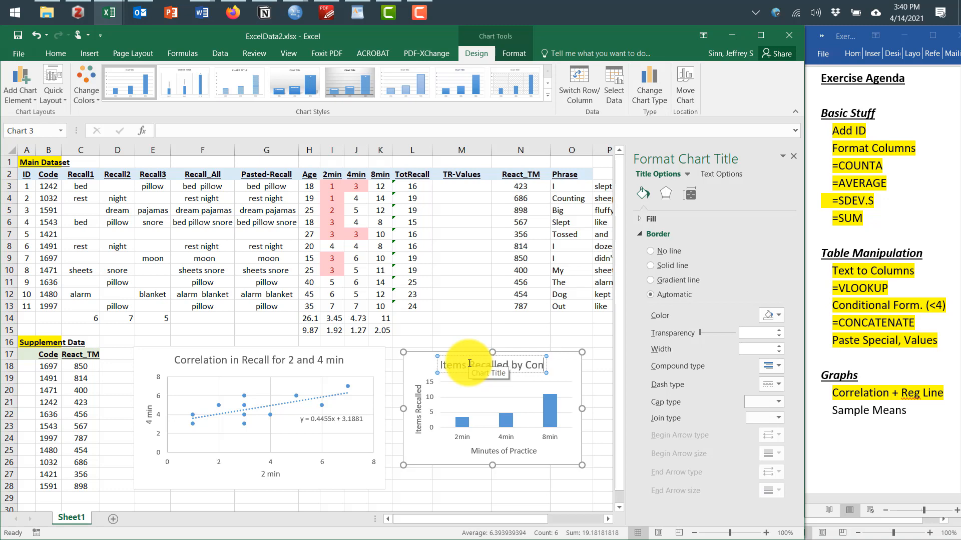
{"action": "left_click", "coordinate": [554, 492]}
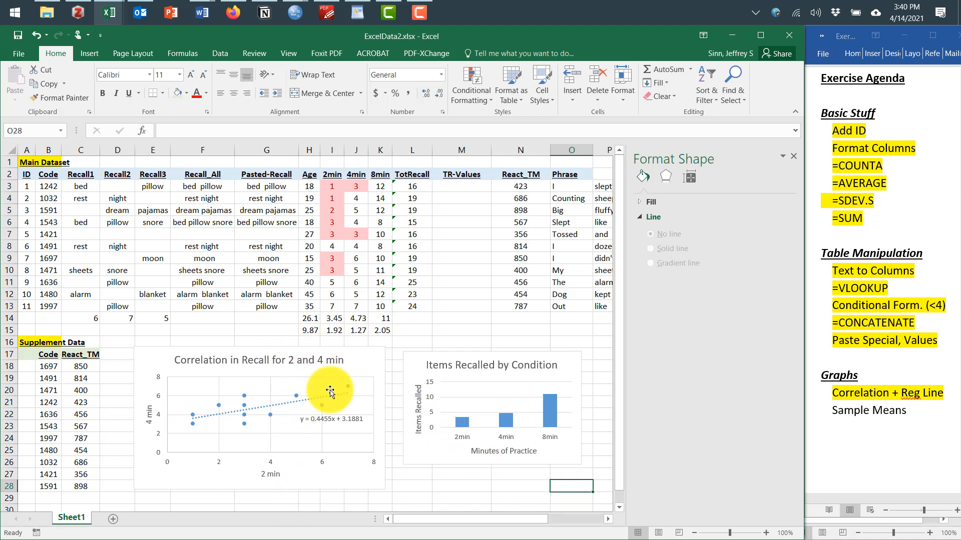
Set the outline weight of the column chart's border to 3 pt
{"action": "left_click", "coordinate": [414, 359]}
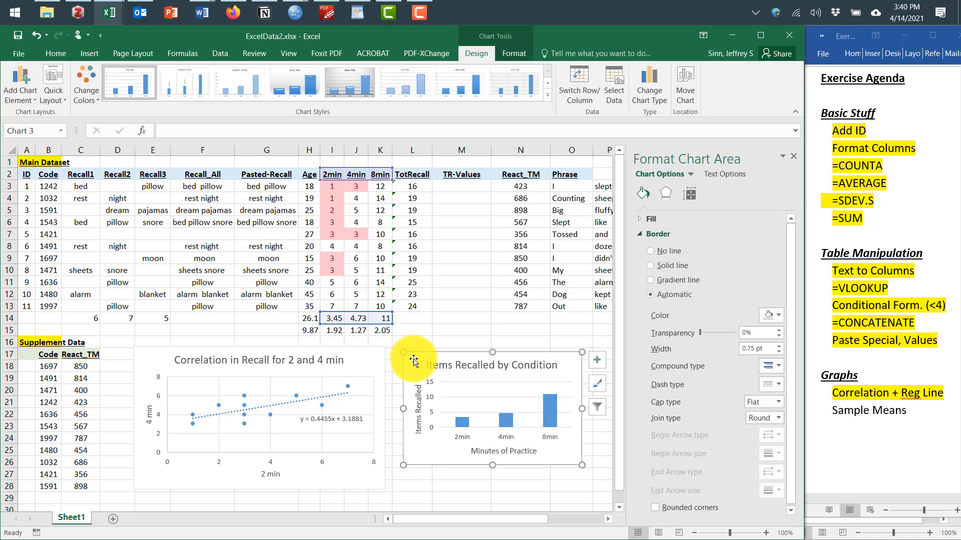
{"action": "left_click", "coordinate": [53, 54]}
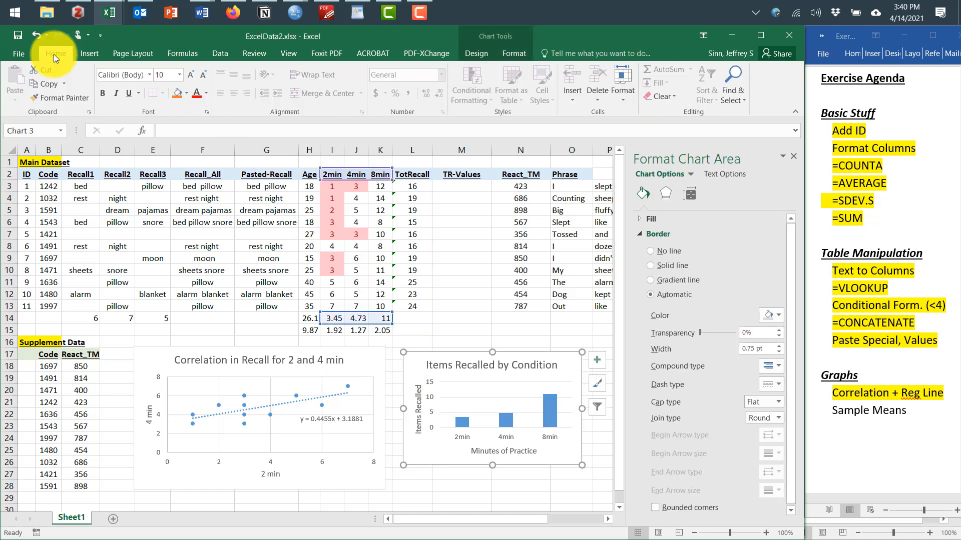
{"action": "left_click", "coordinate": [514, 54]}
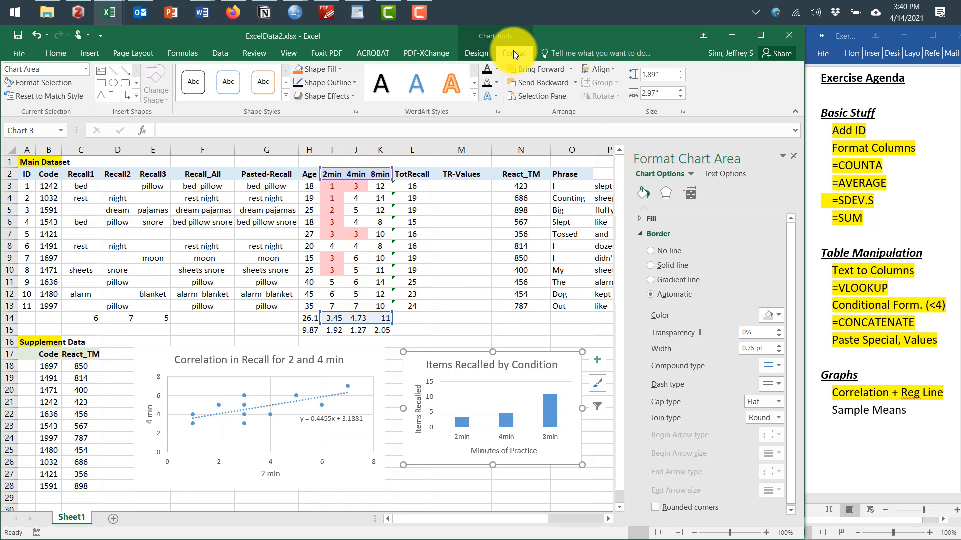
{"action": "left_click", "coordinate": [353, 83]}
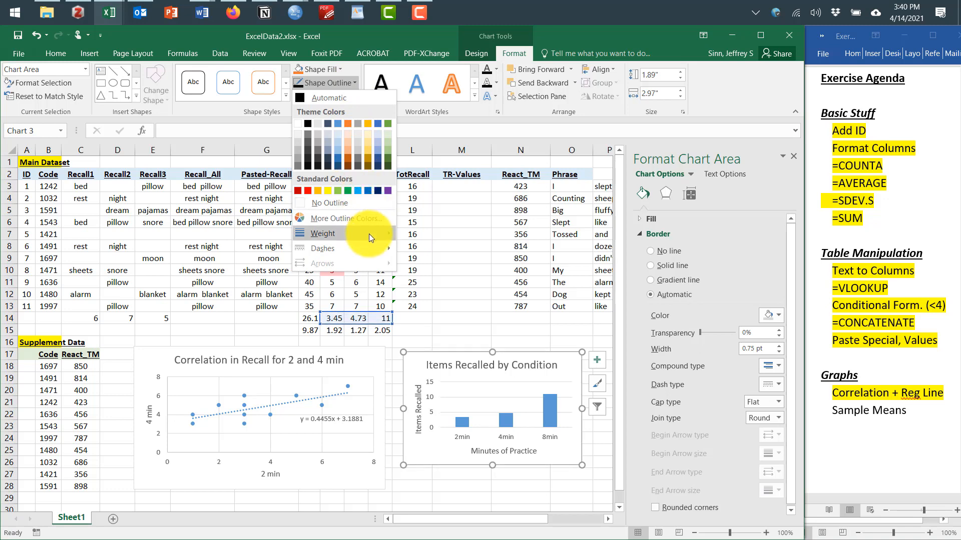
{"action": "mouse_move", "coordinate": [368, 234]}
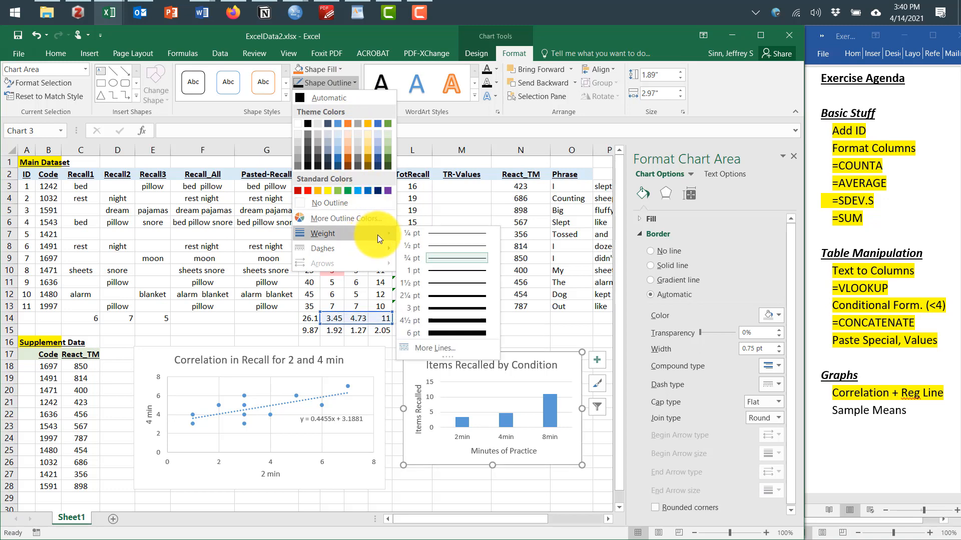
{"action": "left_click", "coordinate": [448, 309]}
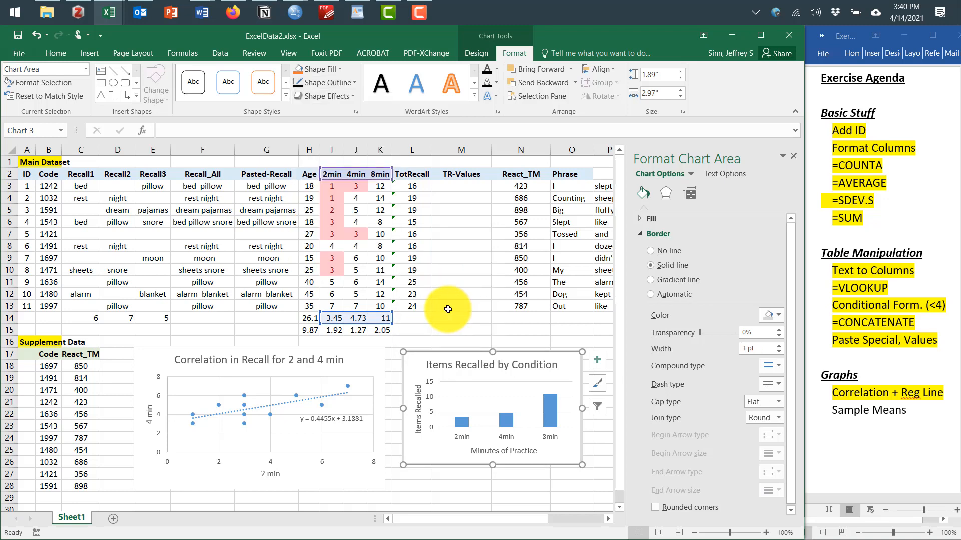
Give the Correlation in Recall scatter chart a 3 pt outline around its chart area
{"action": "key", "text": "ctrl+z"}
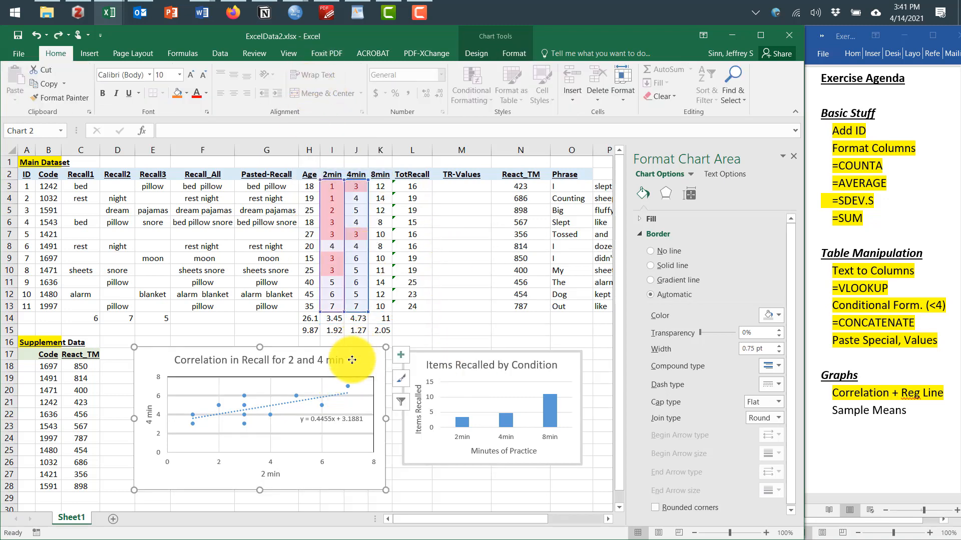
{"action": "left_click", "coordinate": [511, 54]}
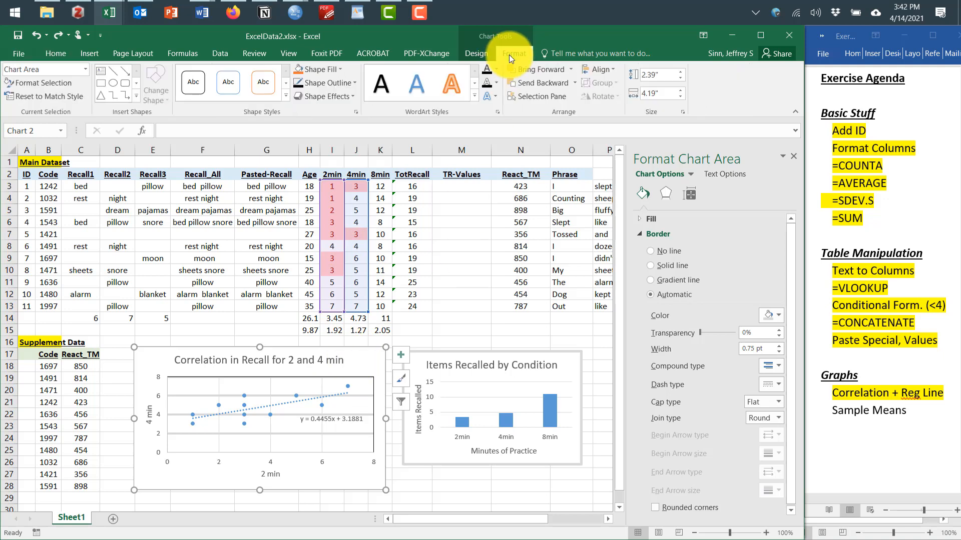
{"action": "left_click", "coordinate": [338, 82]}
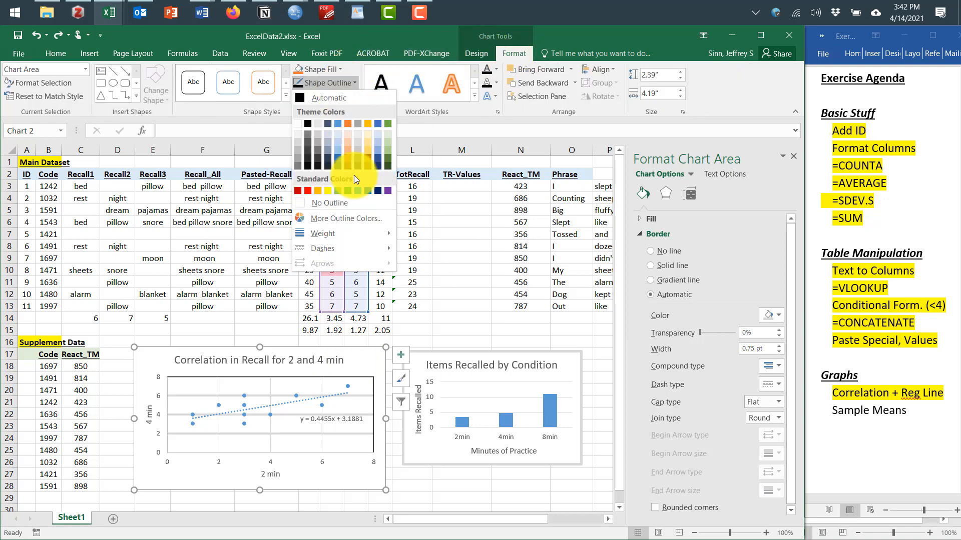
{"action": "mouse_move", "coordinate": [363, 232]}
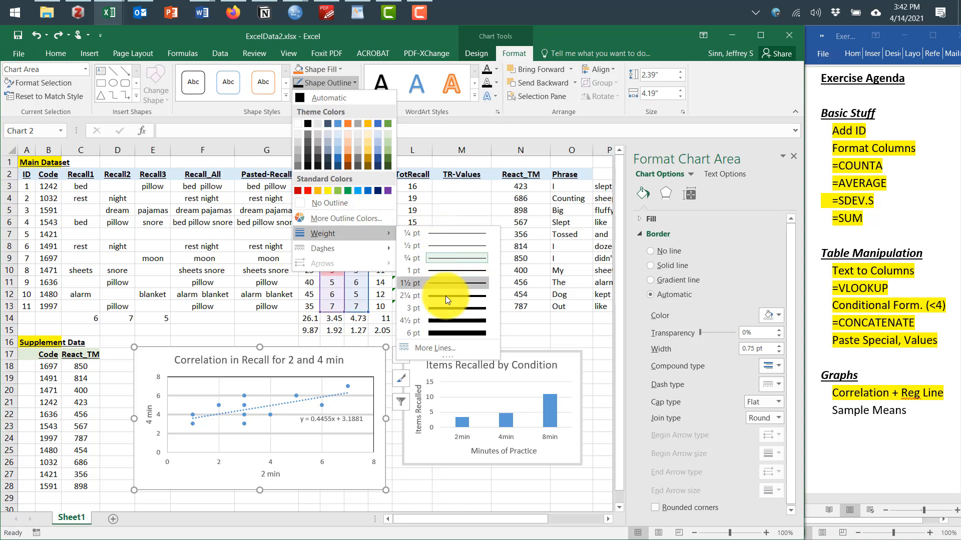
{"action": "left_click", "coordinate": [446, 311]}
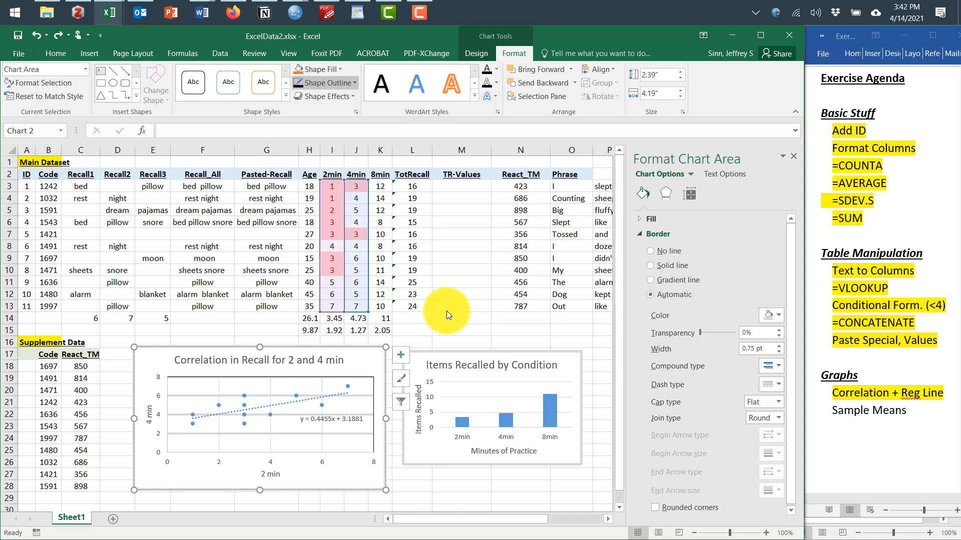
{"action": "left_click", "coordinate": [495, 484]}
{"action": "left_click", "coordinate": [436, 340]}
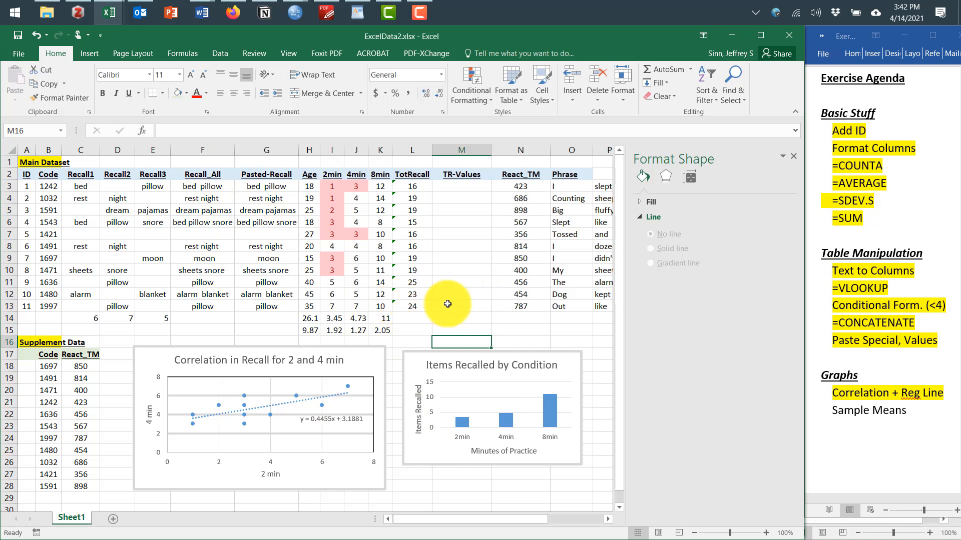
{"action": "left_click", "coordinate": [426, 10]}
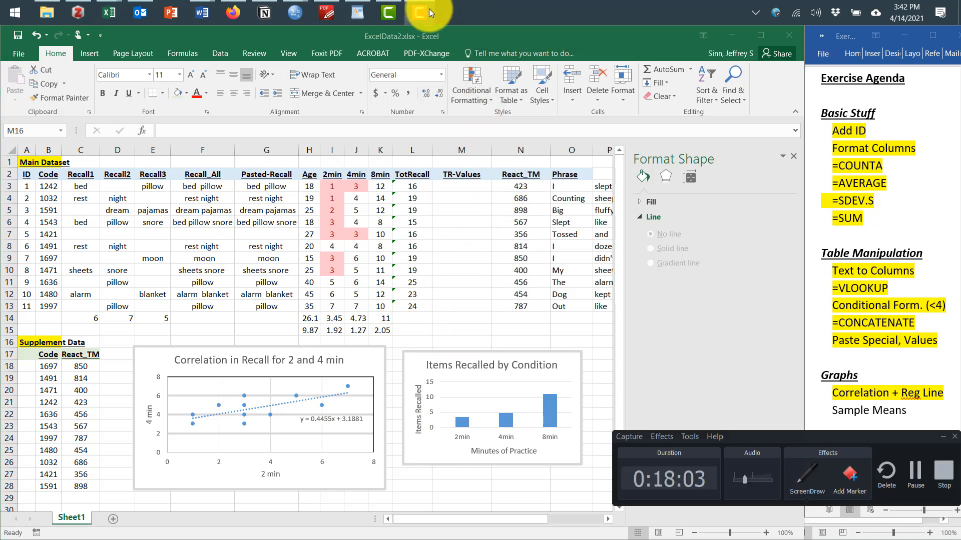
{"action": "left_click", "coordinate": [916, 475]}
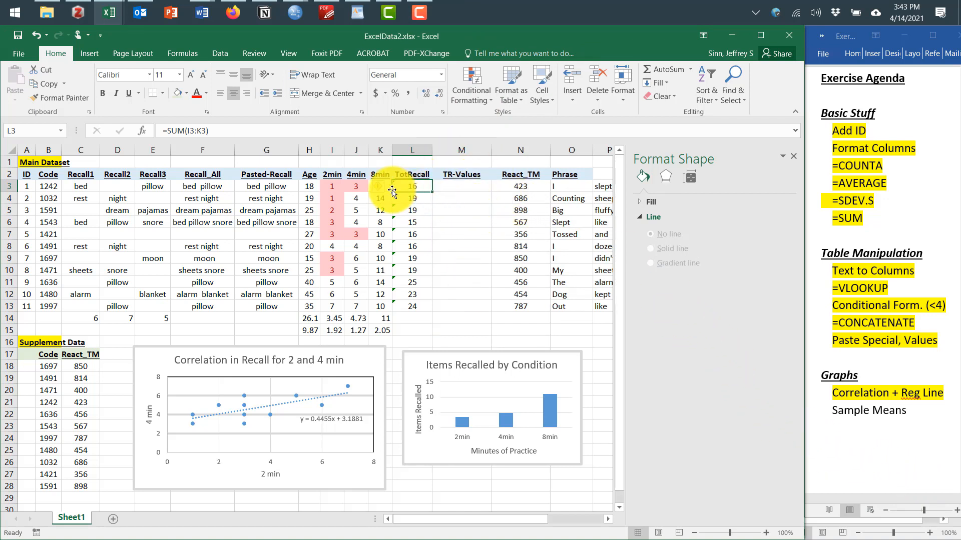
Compare the concatenation formula in F3 with the pasted text in G3 of the main dataset
{"action": "left_click", "coordinate": [215, 186]}
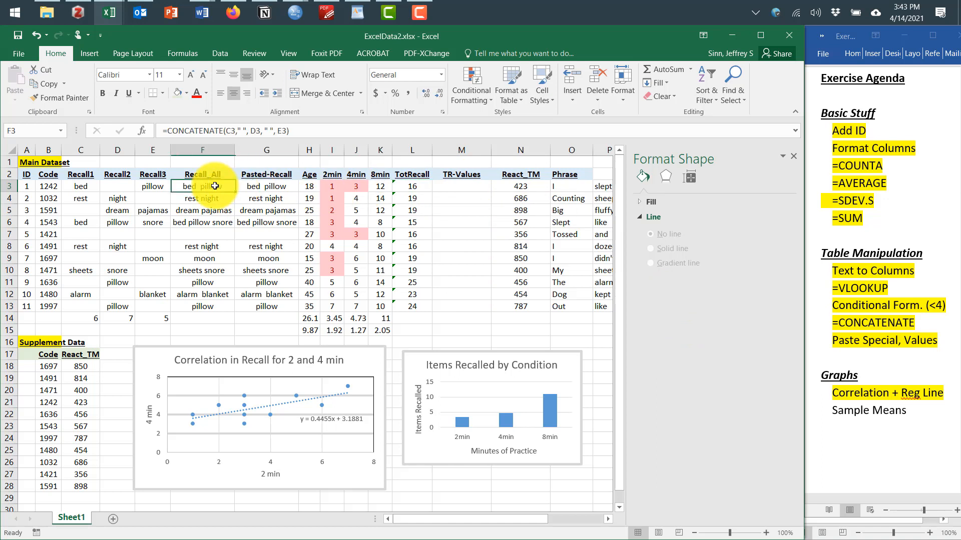
{"action": "left_click", "coordinate": [253, 185]}
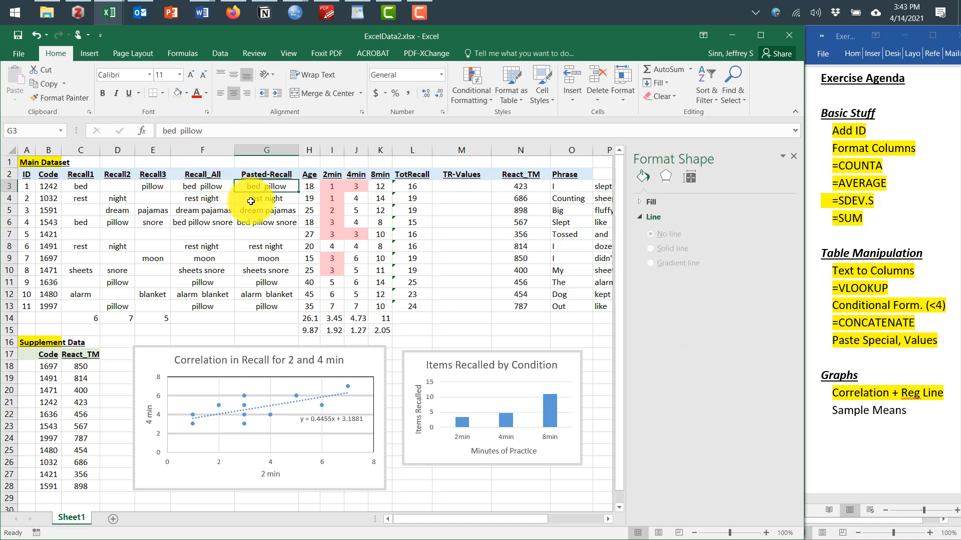
{"action": "left_click", "coordinate": [445, 186]}
Copy the TotRecall sums in L3:L13 and paste them as values only into the TR-Values column starting at M3
{"action": "left_click", "coordinate": [409, 186]}
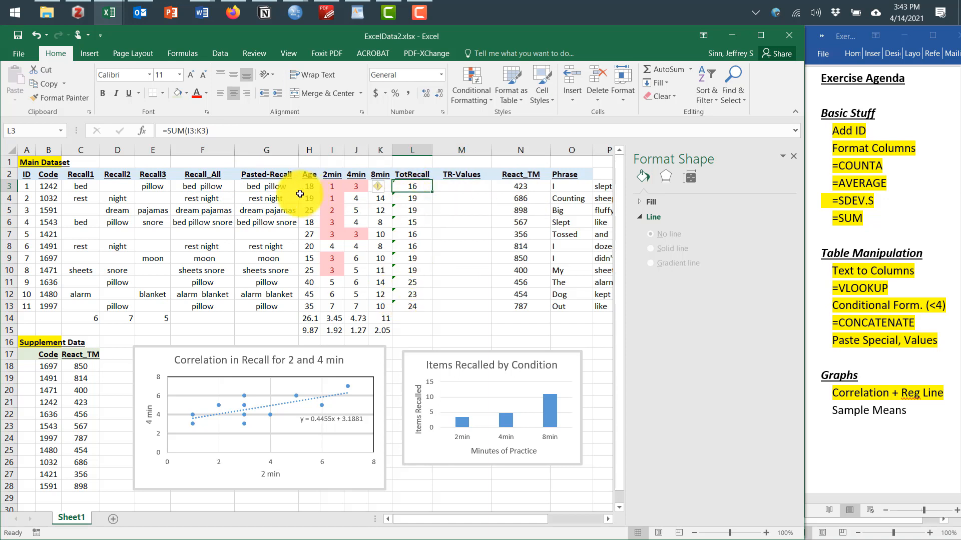
{"action": "left_click", "coordinate": [413, 306], "text": "shift"}
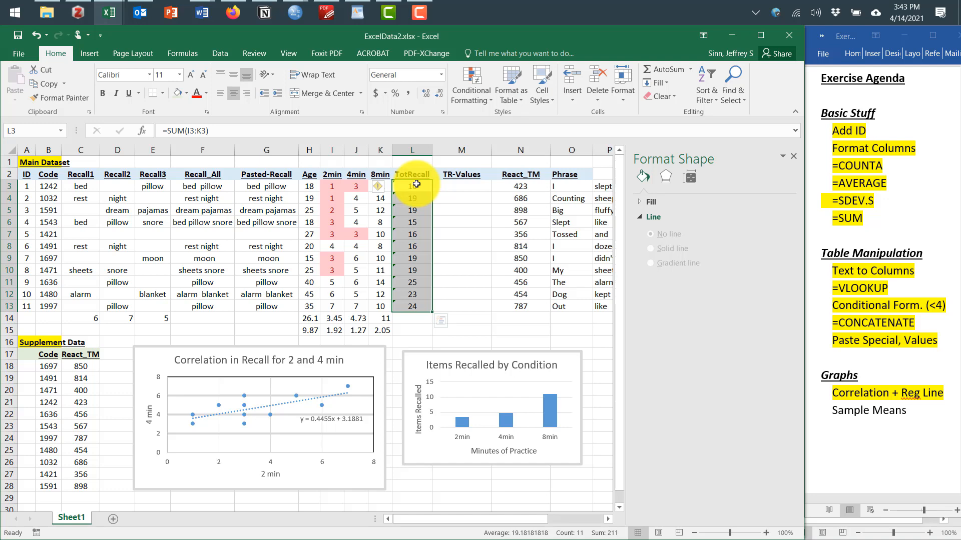
{"action": "right_click", "coordinate": [417, 184]}
{"action": "left_click", "coordinate": [435, 199]}
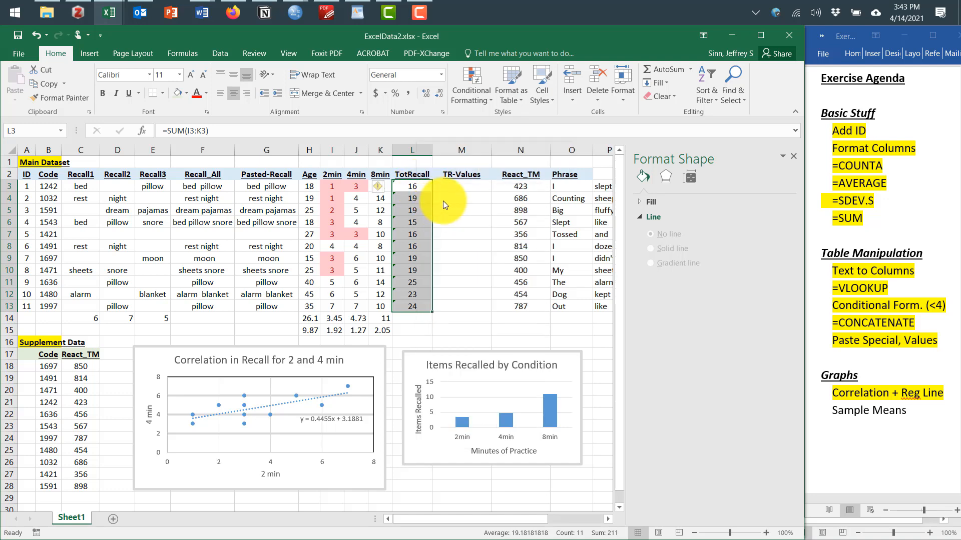
{"action": "left_click", "coordinate": [462, 187]}
{"action": "right_click", "coordinate": [462, 187]}
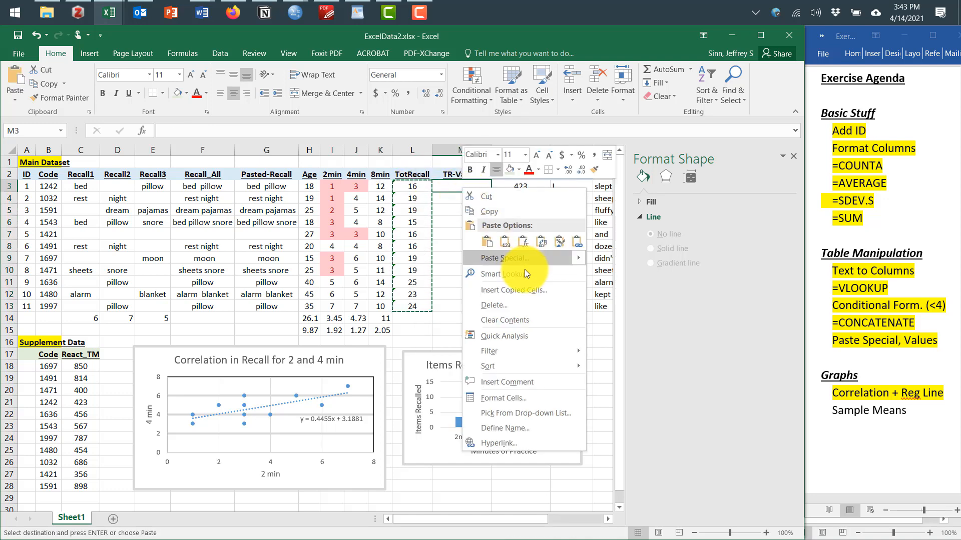
{"action": "mouse_move", "coordinate": [523, 263]}
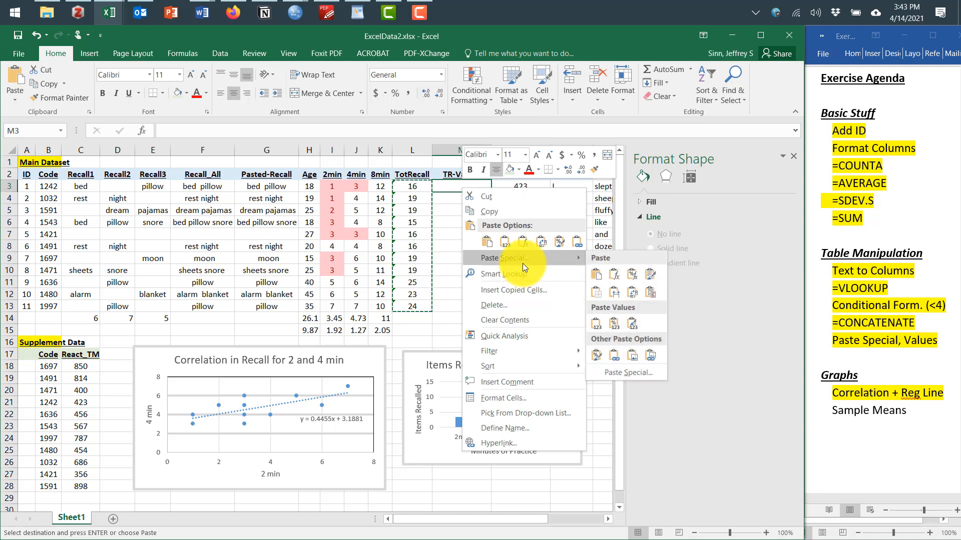
{"action": "left_click", "coordinate": [622, 374]}
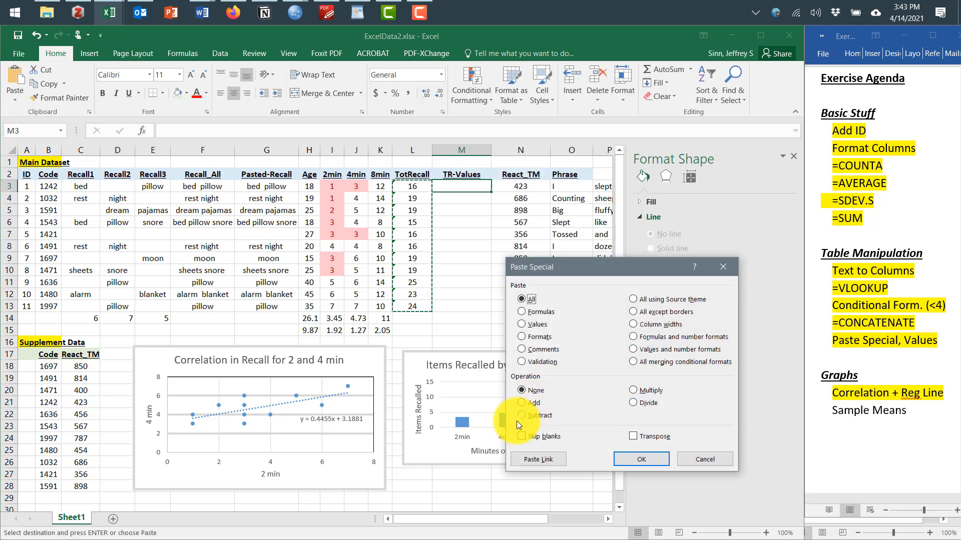
{"action": "left_click", "coordinate": [523, 325]}
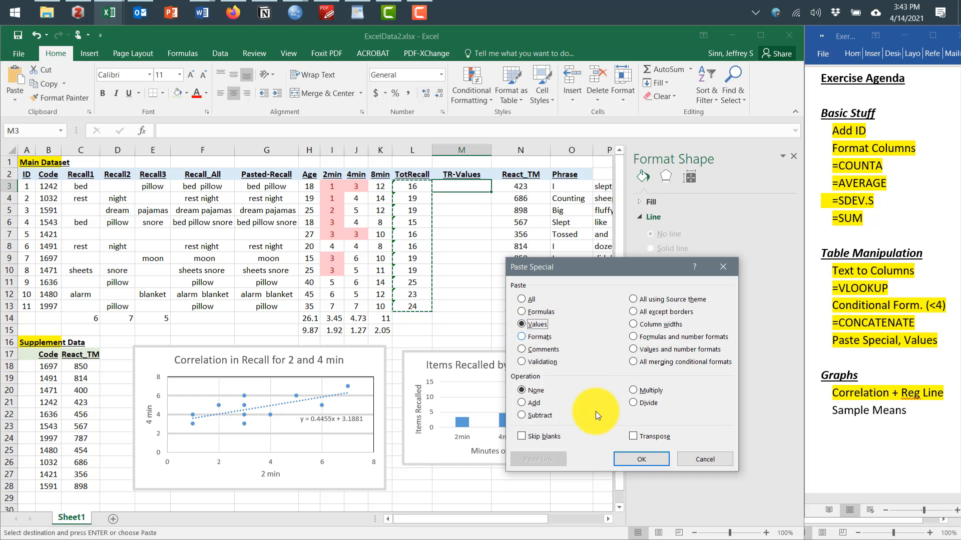
{"action": "left_click", "coordinate": [641, 460]}
Compare the pasted value in M4 with the SUM formula in L4, and close the Format Shape pane
{"action": "left_click", "coordinate": [461, 197]}
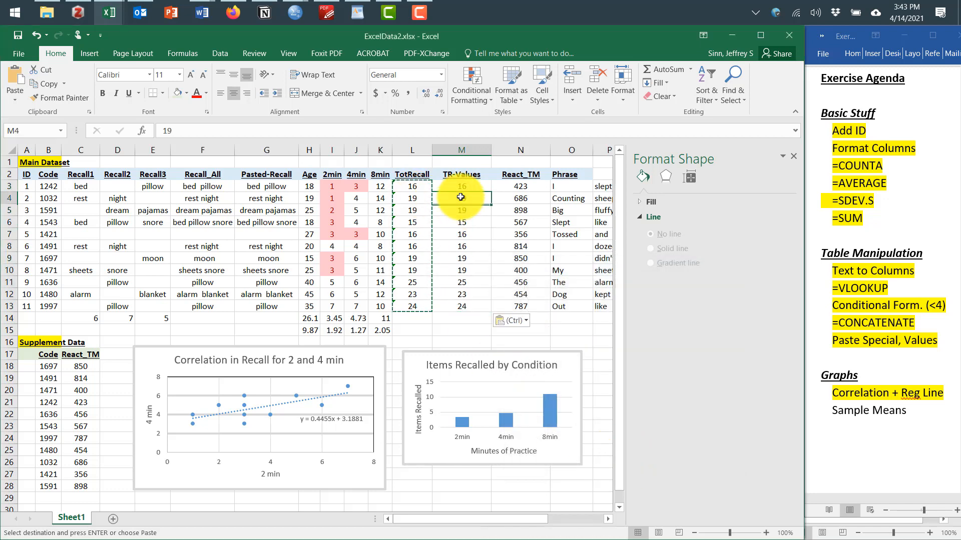
{"action": "left_click", "coordinate": [420, 195]}
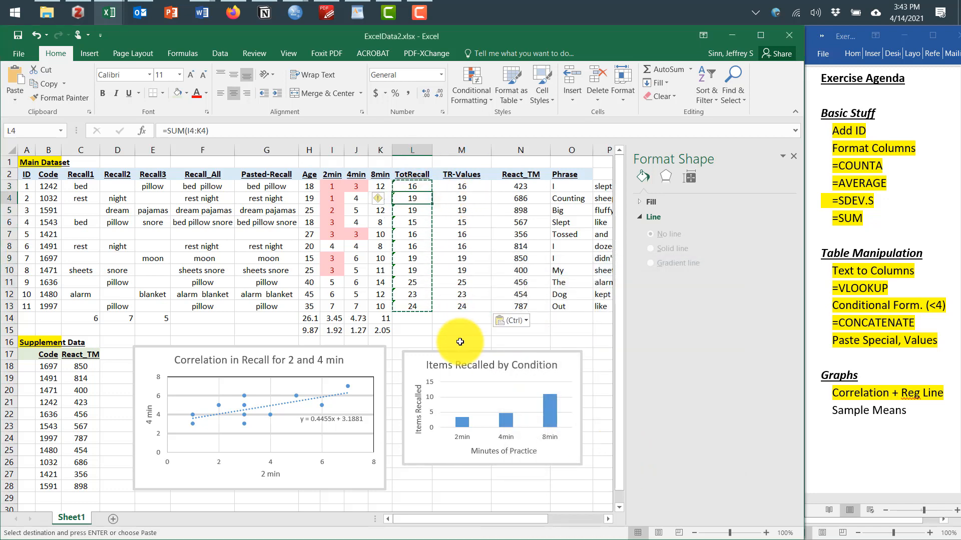
{"action": "left_click", "coordinate": [459, 341]}
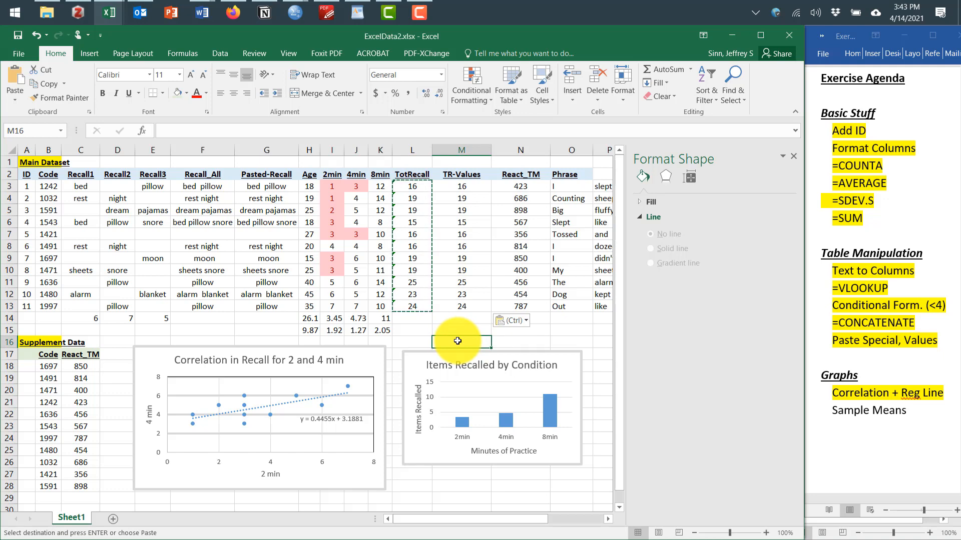
{"action": "left_click", "coordinate": [793, 157]}
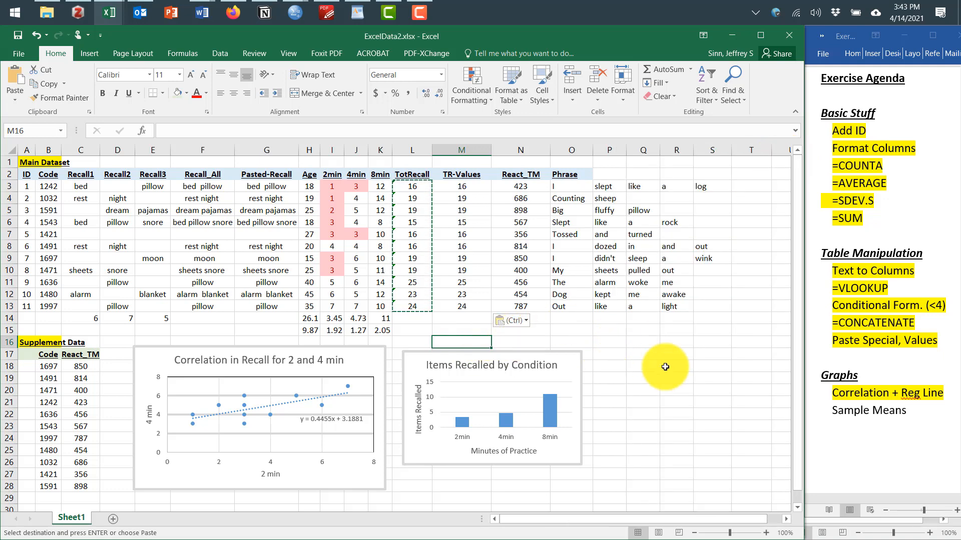
Switch to the Word exercise agenda and select the Sample Means entry under Graphs
{"action": "left_click", "coordinate": [865, 419]}
{"action": "left_click_drag", "start_coordinate": [908, 418], "coordinate": [829, 418]}
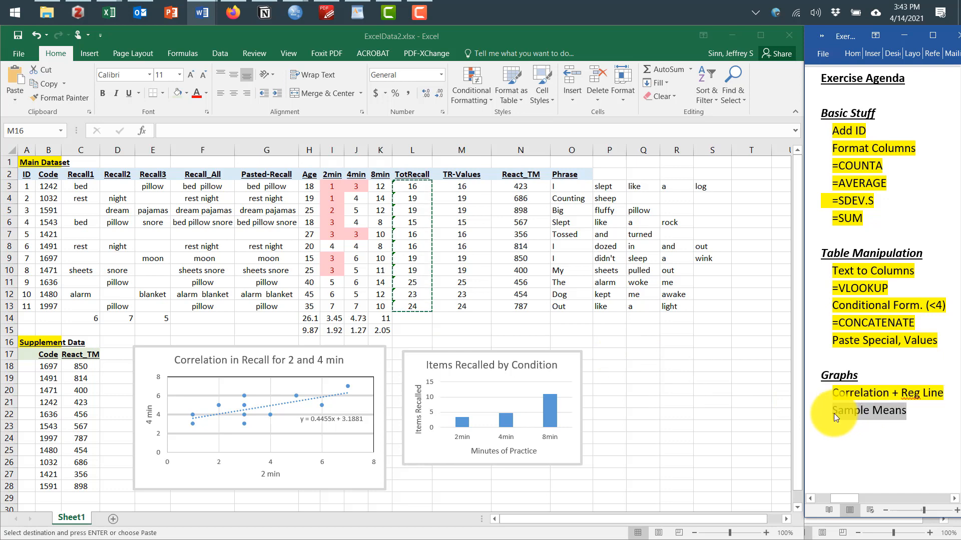